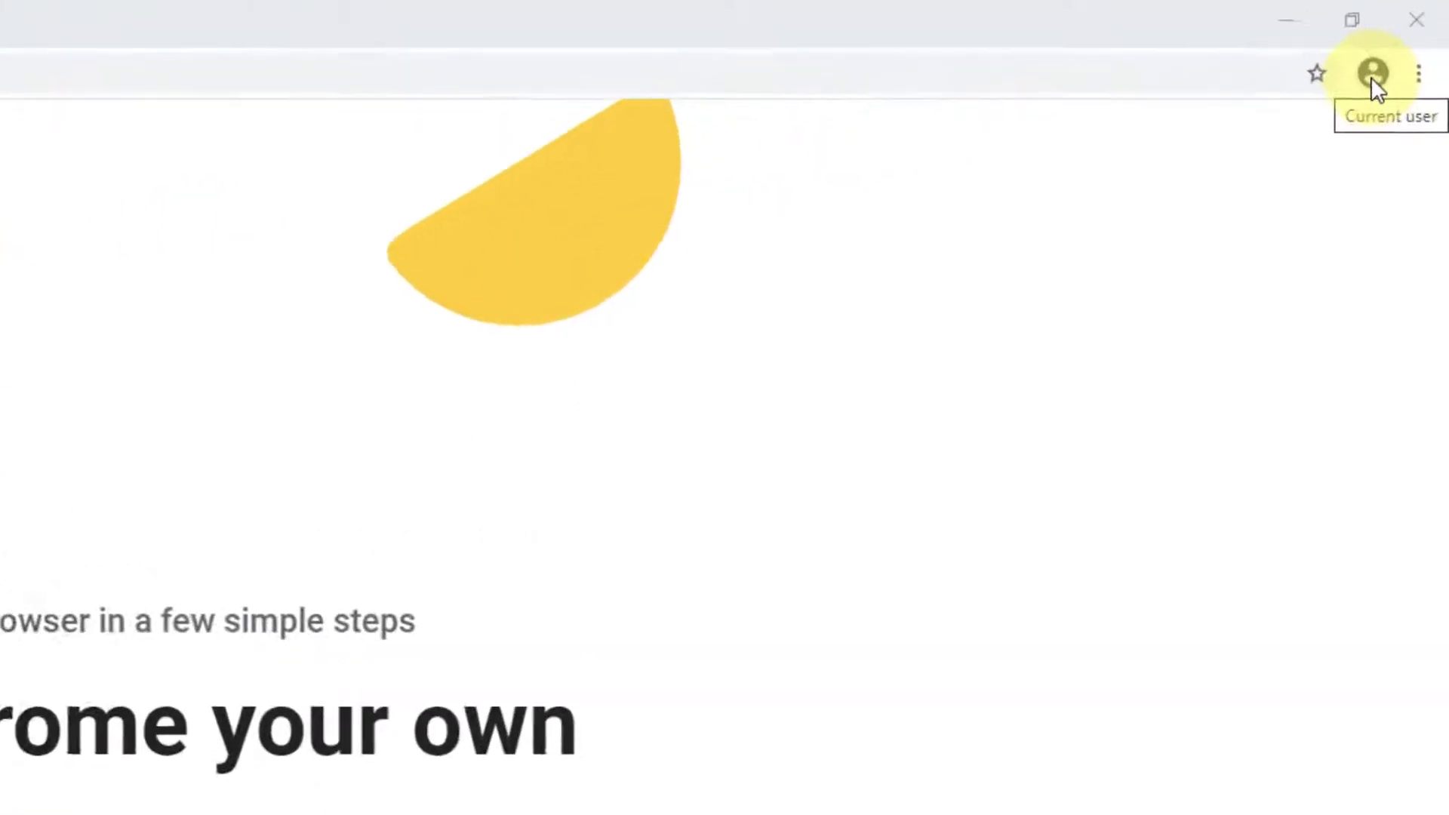
Step: Sign in to Chrome with the school Workspace account's e-mail and password, then link this browser's data
{"action": "left_click", "coordinate": [1372, 75]}
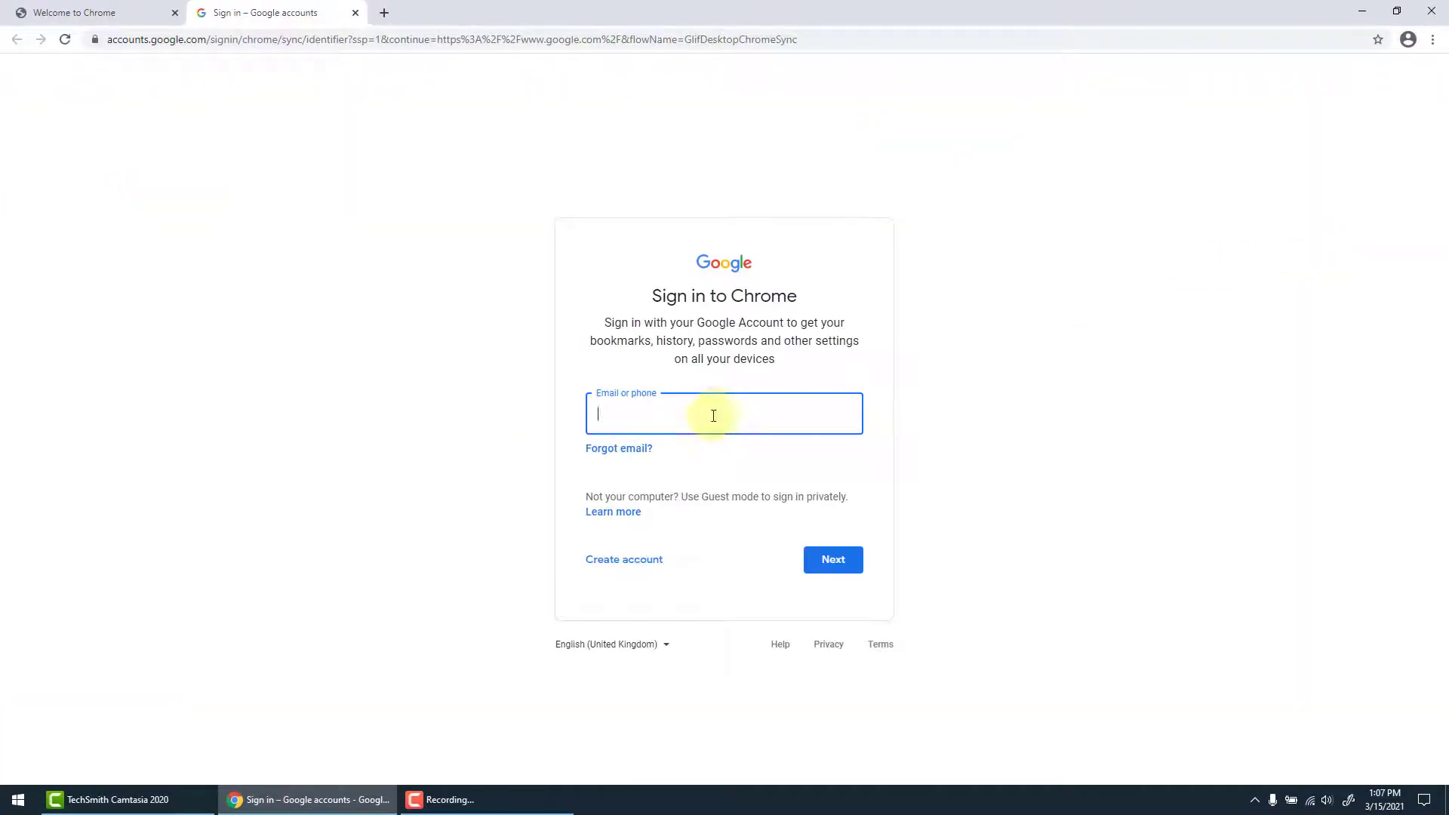
{"action": "key", "text": "ctrl+v"}
{"action": "key", "text": "Return"}
{"action": "left_click", "coordinate": [713, 421]}
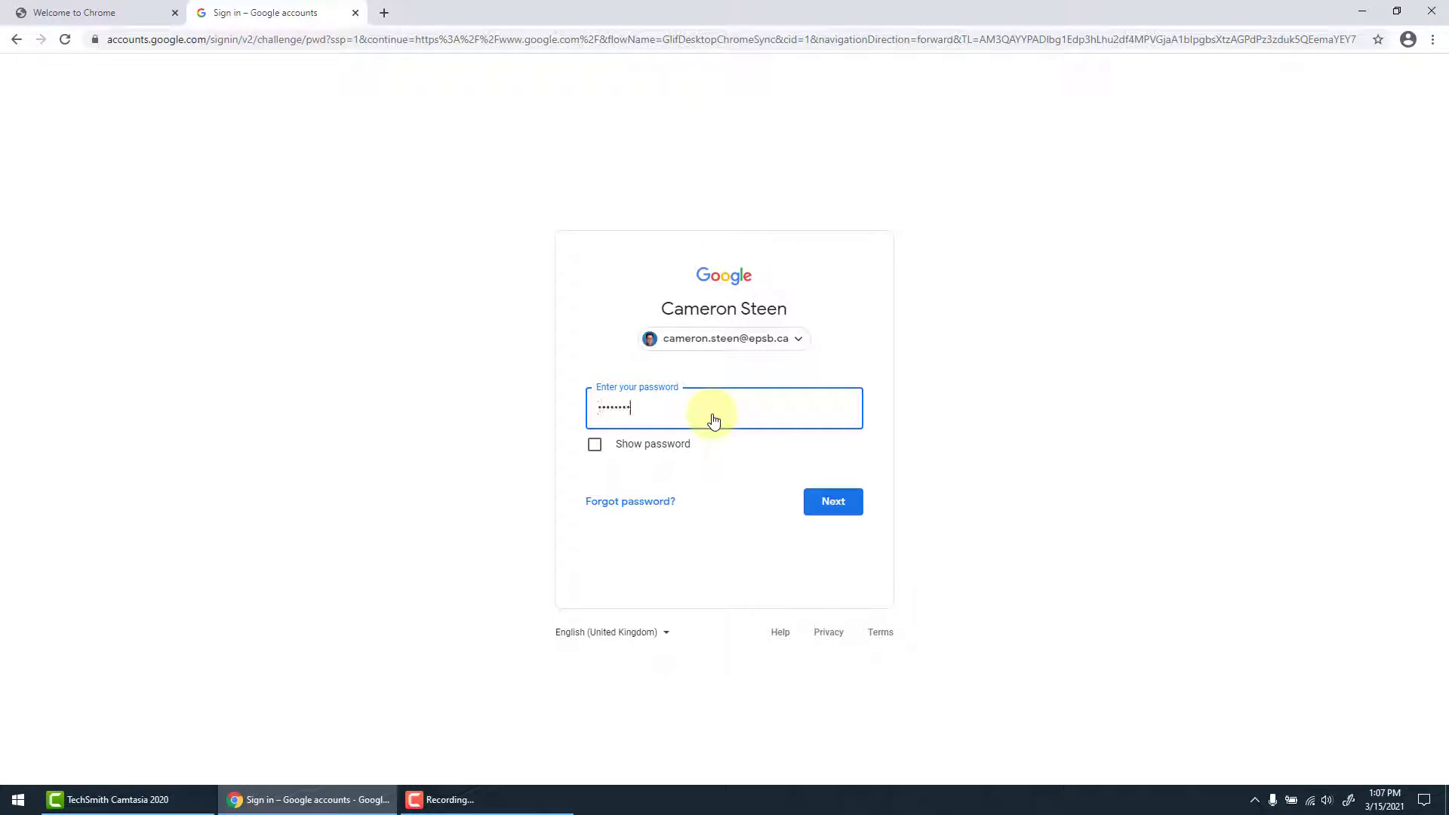
{"action": "key", "text": "Return"}
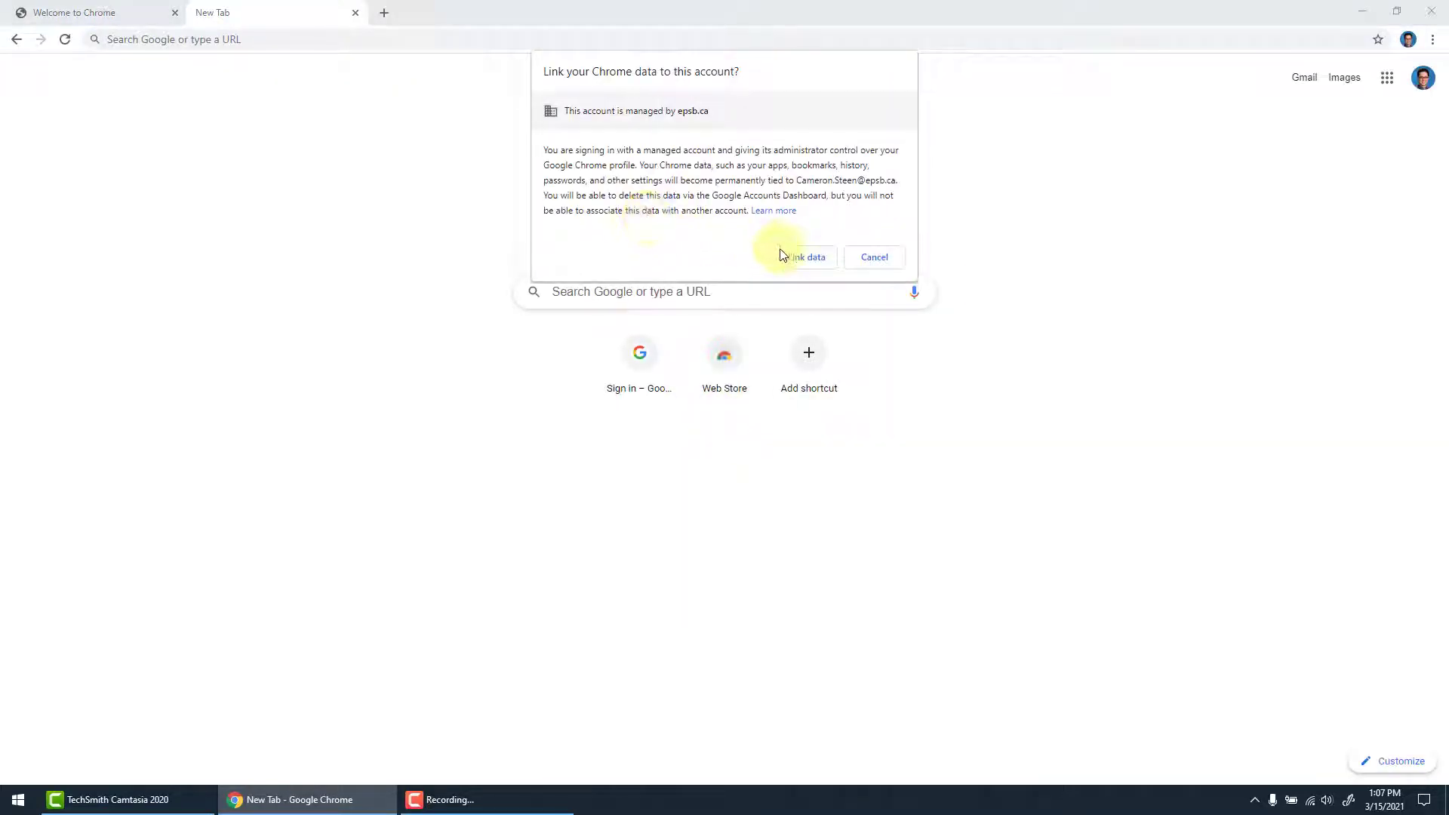
{"action": "left_click", "coordinate": [793, 258]}
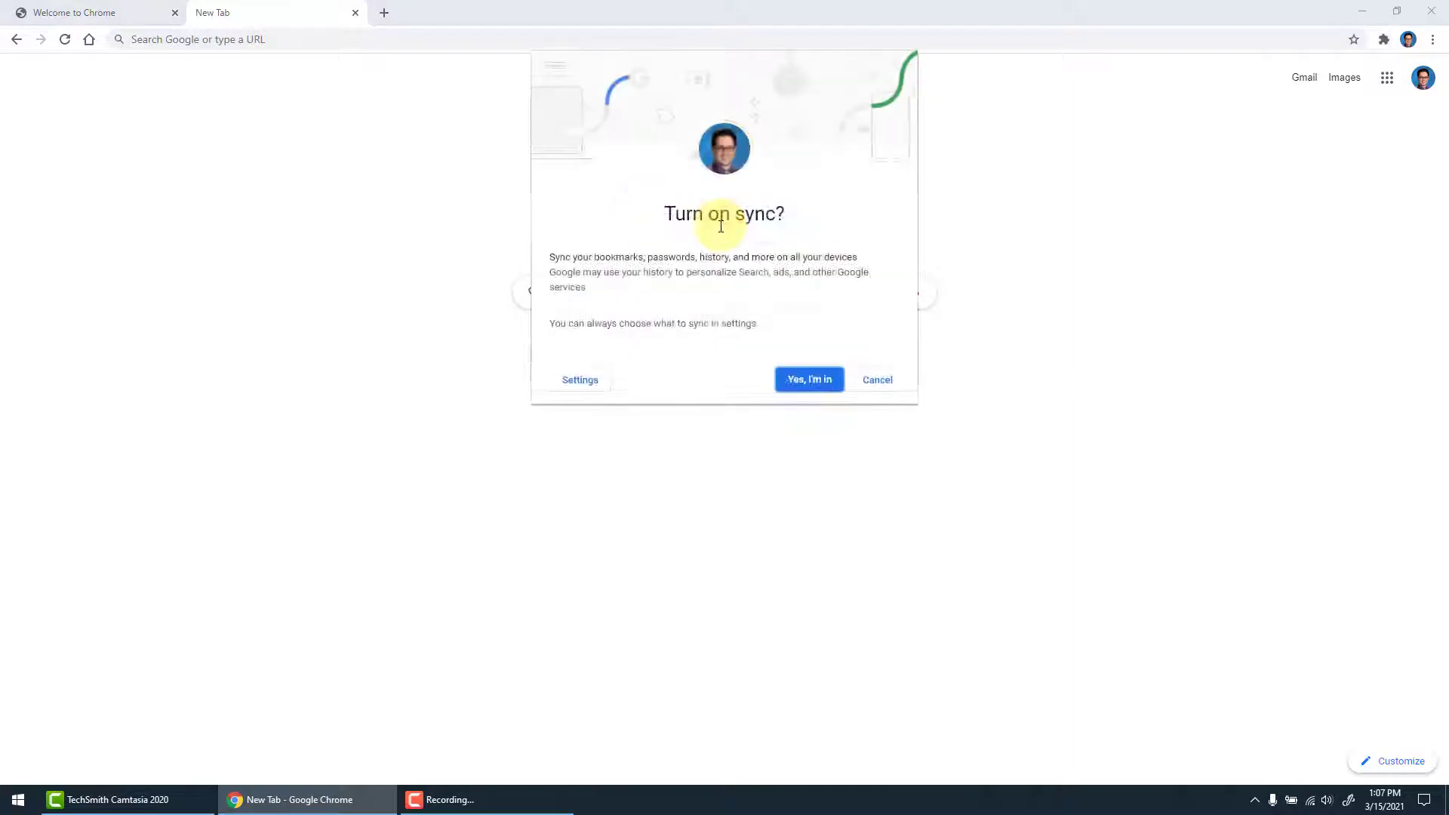
Step: Start sync passphrase entry from the profile error badge, then close the Bitmoji and Awesome Screenshot tabs
{"action": "left_click", "coordinate": [1400, 42]}
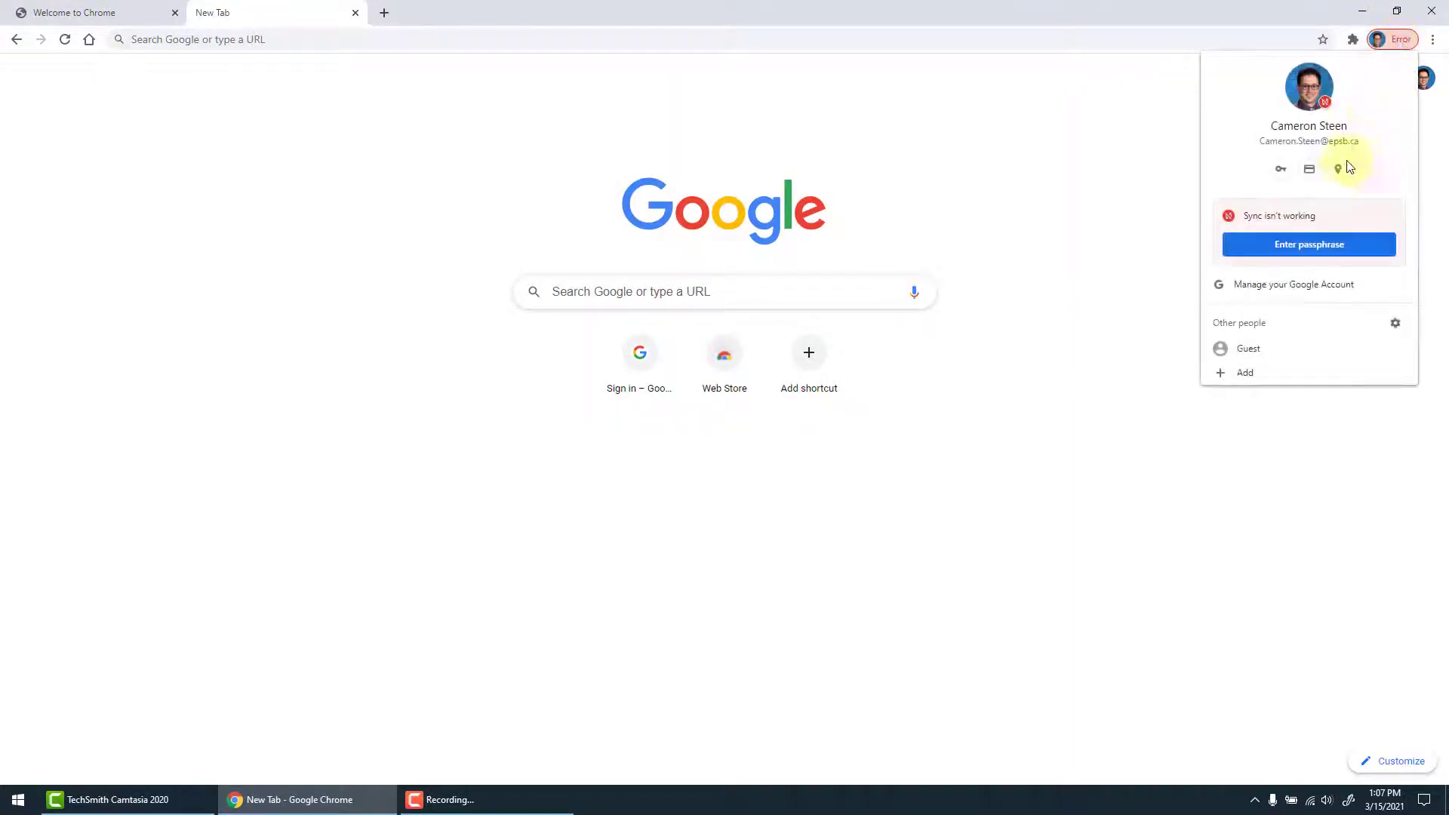
{"action": "left_click", "coordinate": [1313, 246]}
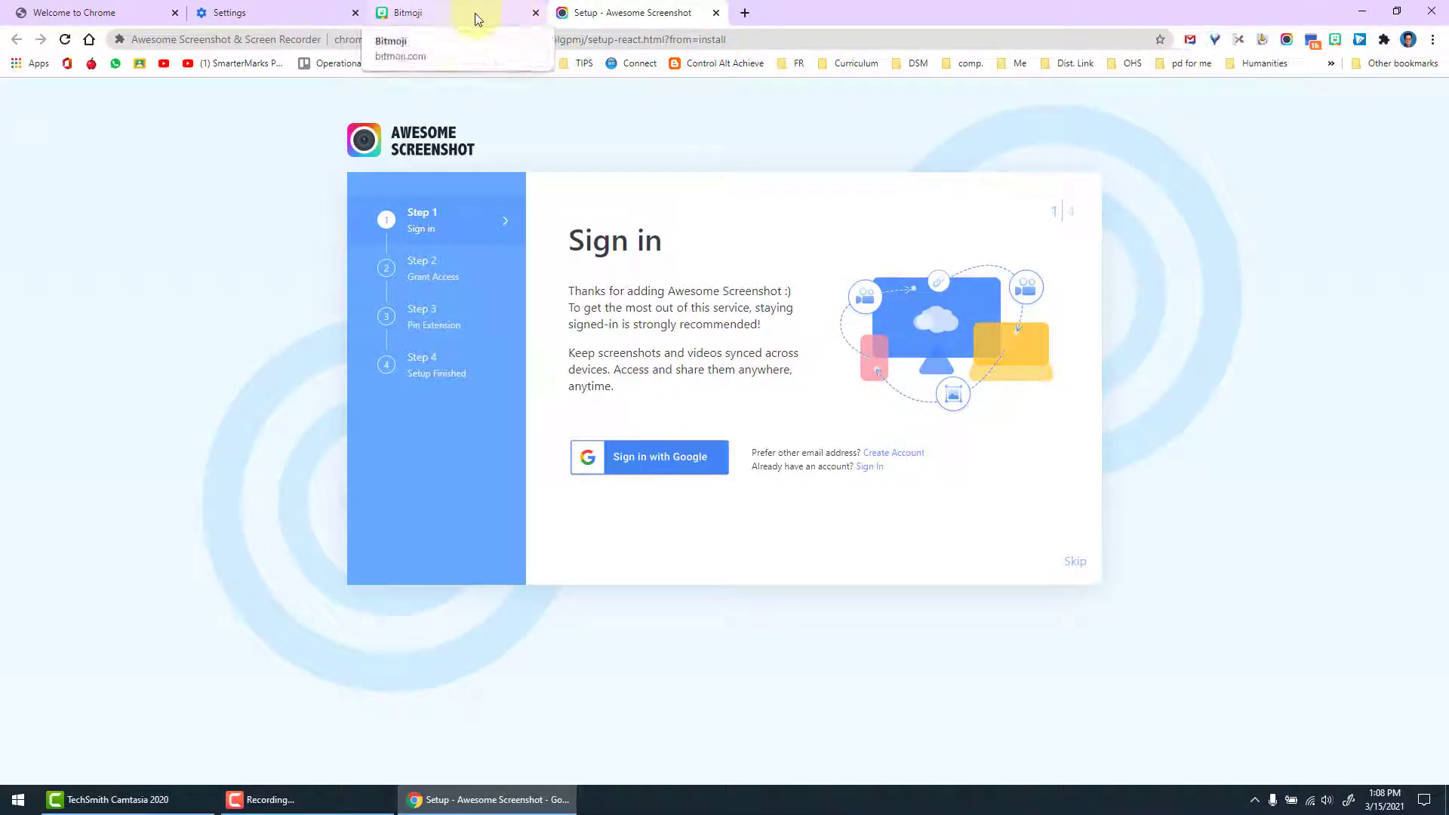
{"action": "left_click", "coordinate": [535, 13]}
{"action": "left_click", "coordinate": [536, 13]}
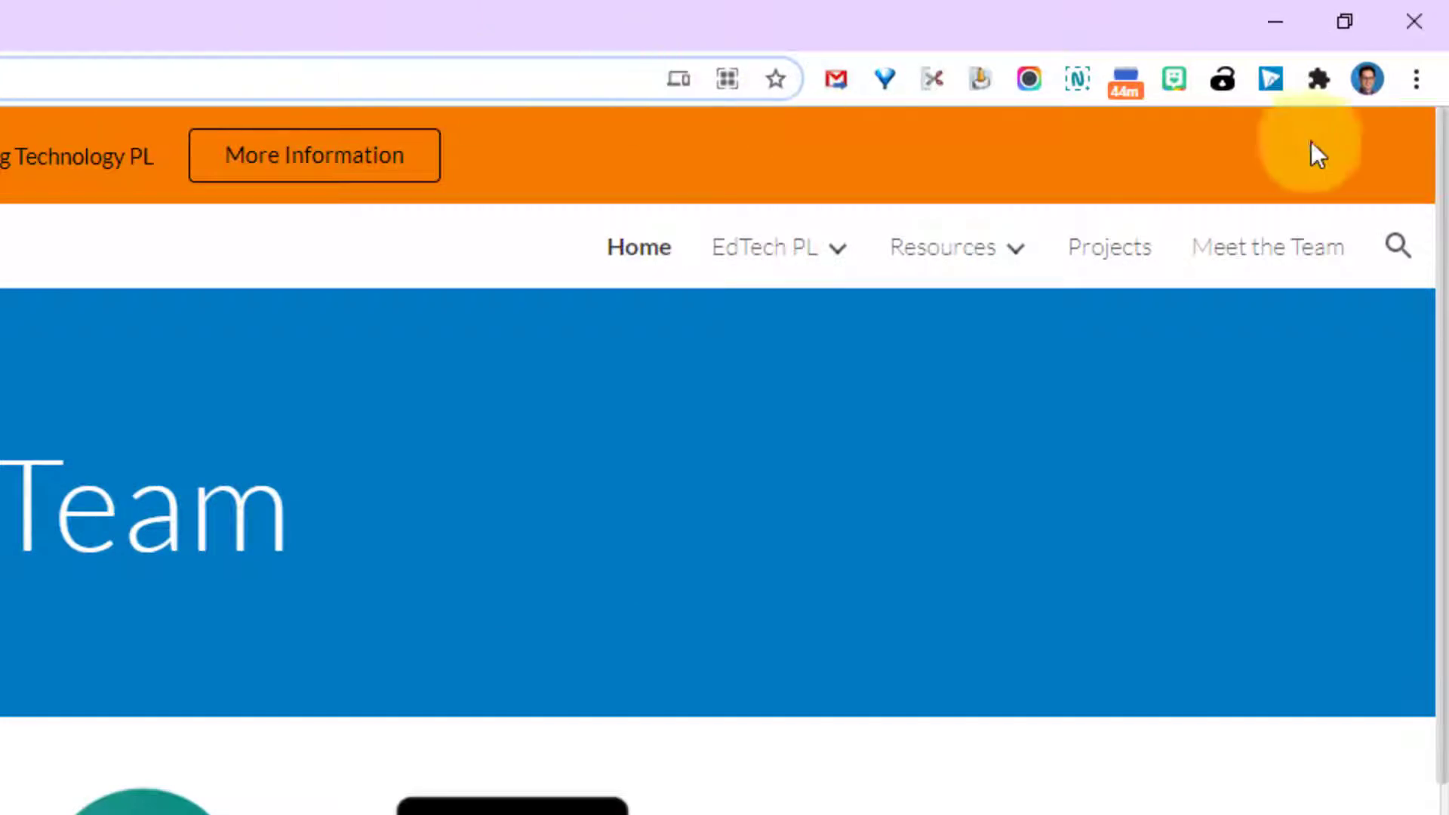
Step: Enable Show bookmarks bar from the Bookmarks menu and bring up the bar's right-click options
{"action": "left_click", "coordinate": [1418, 80]}
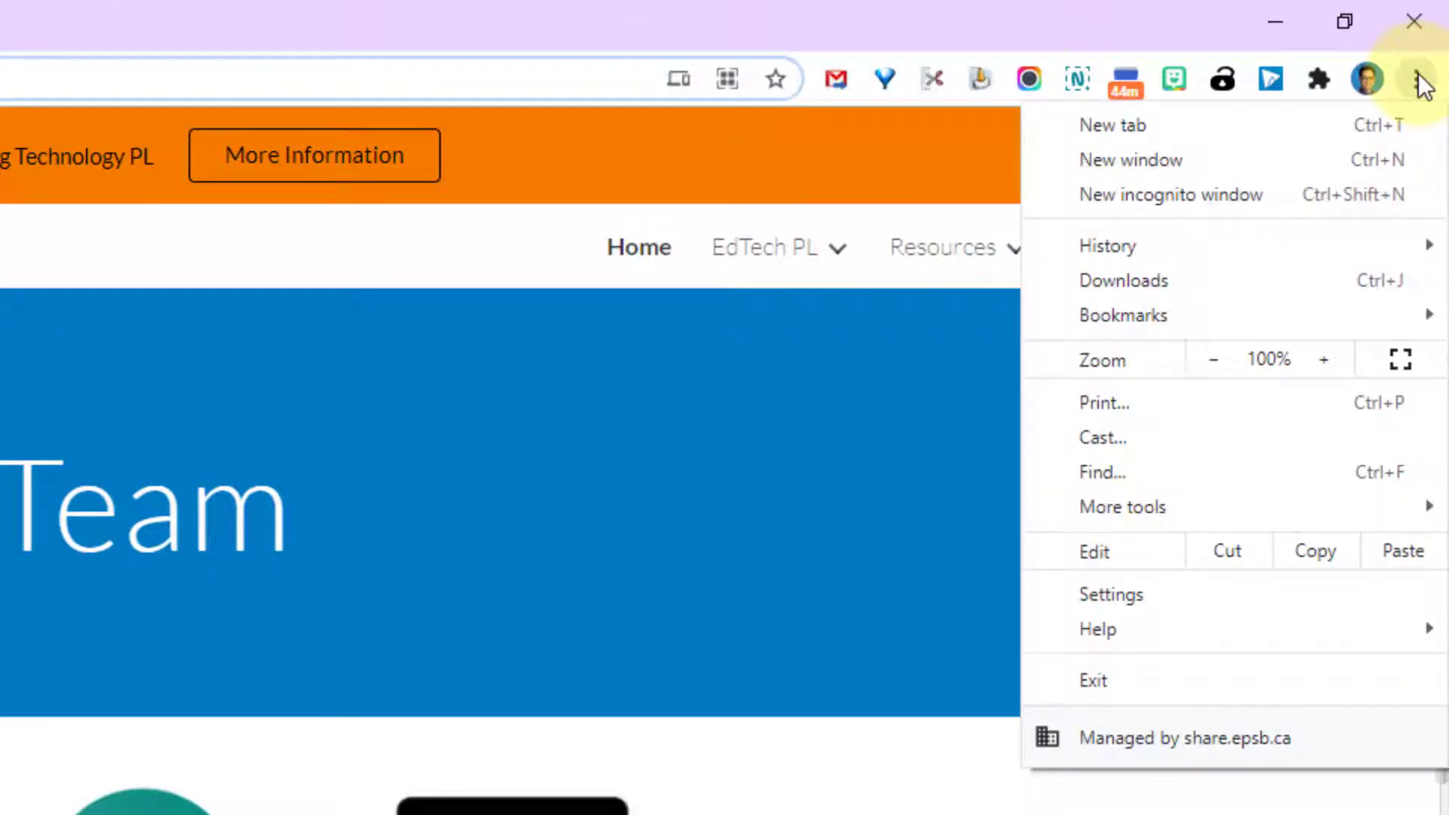
{"action": "mouse_move", "coordinate": [1175, 319]}
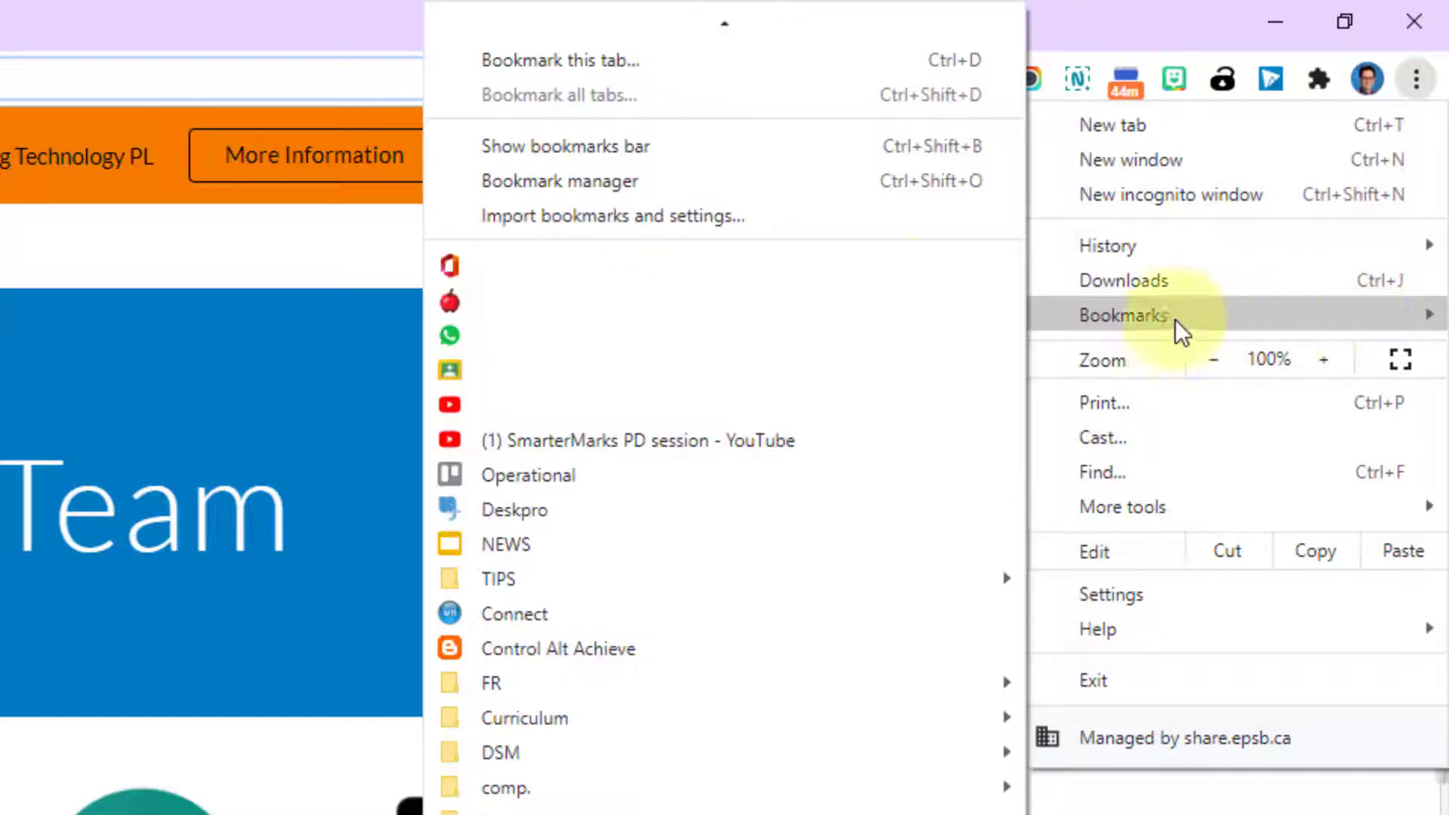
{"action": "left_click", "coordinate": [821, 152]}
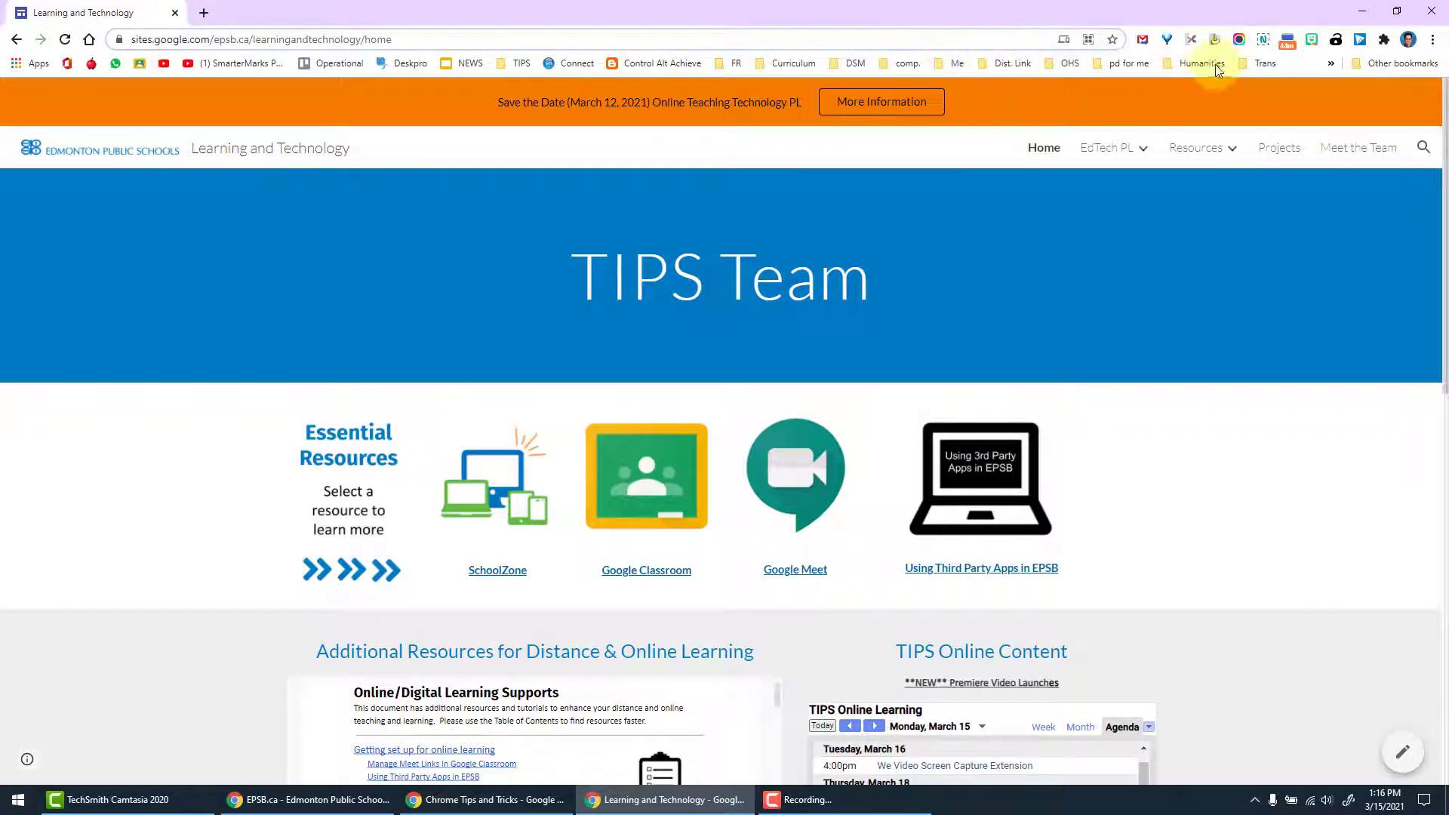
{"action": "right_click", "coordinate": [1295, 68]}
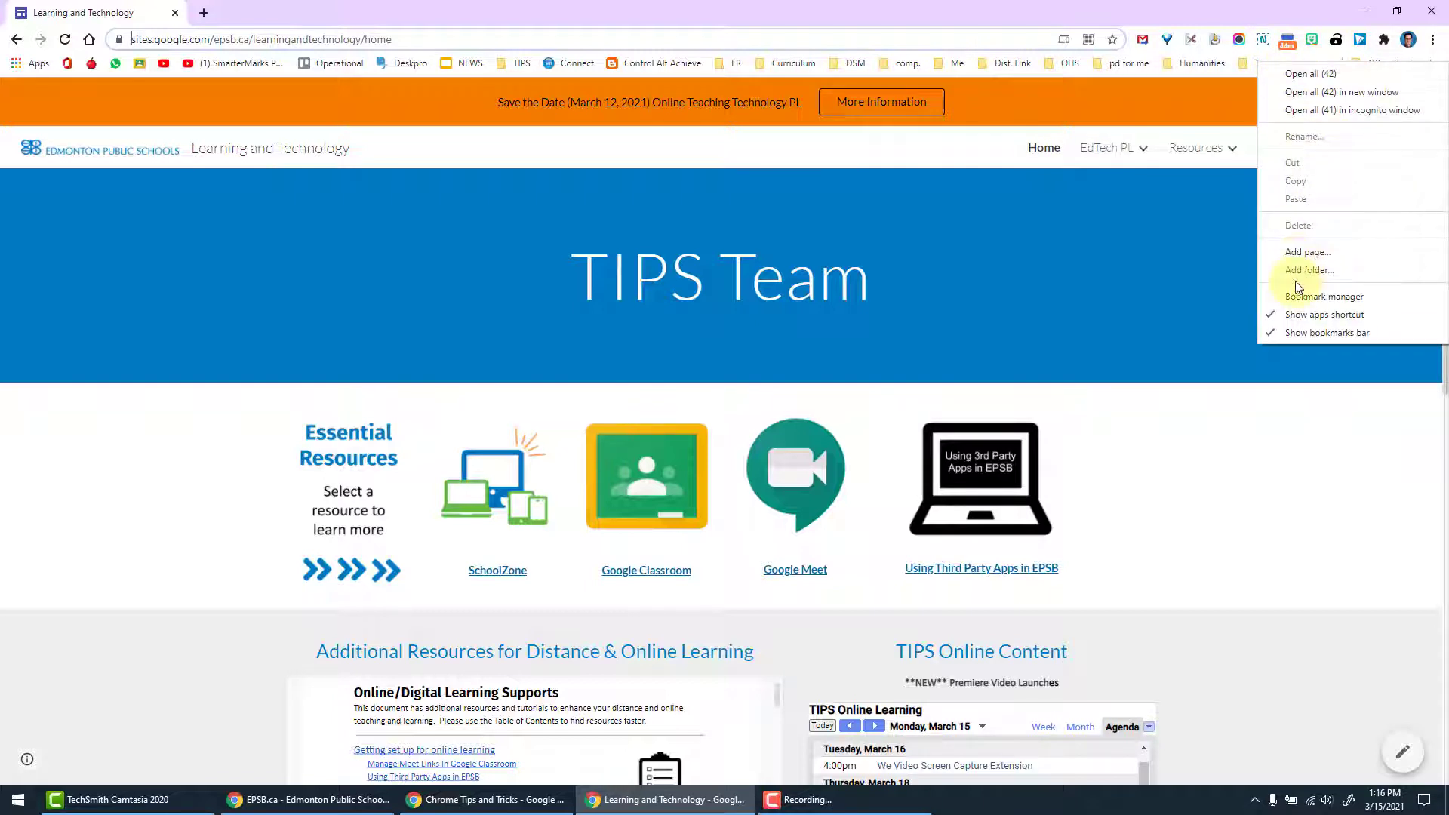
Step: Bookmark the Learning and Technology page into the Bookmarks bar folder
{"action": "left_click", "coordinate": [679, 32]}
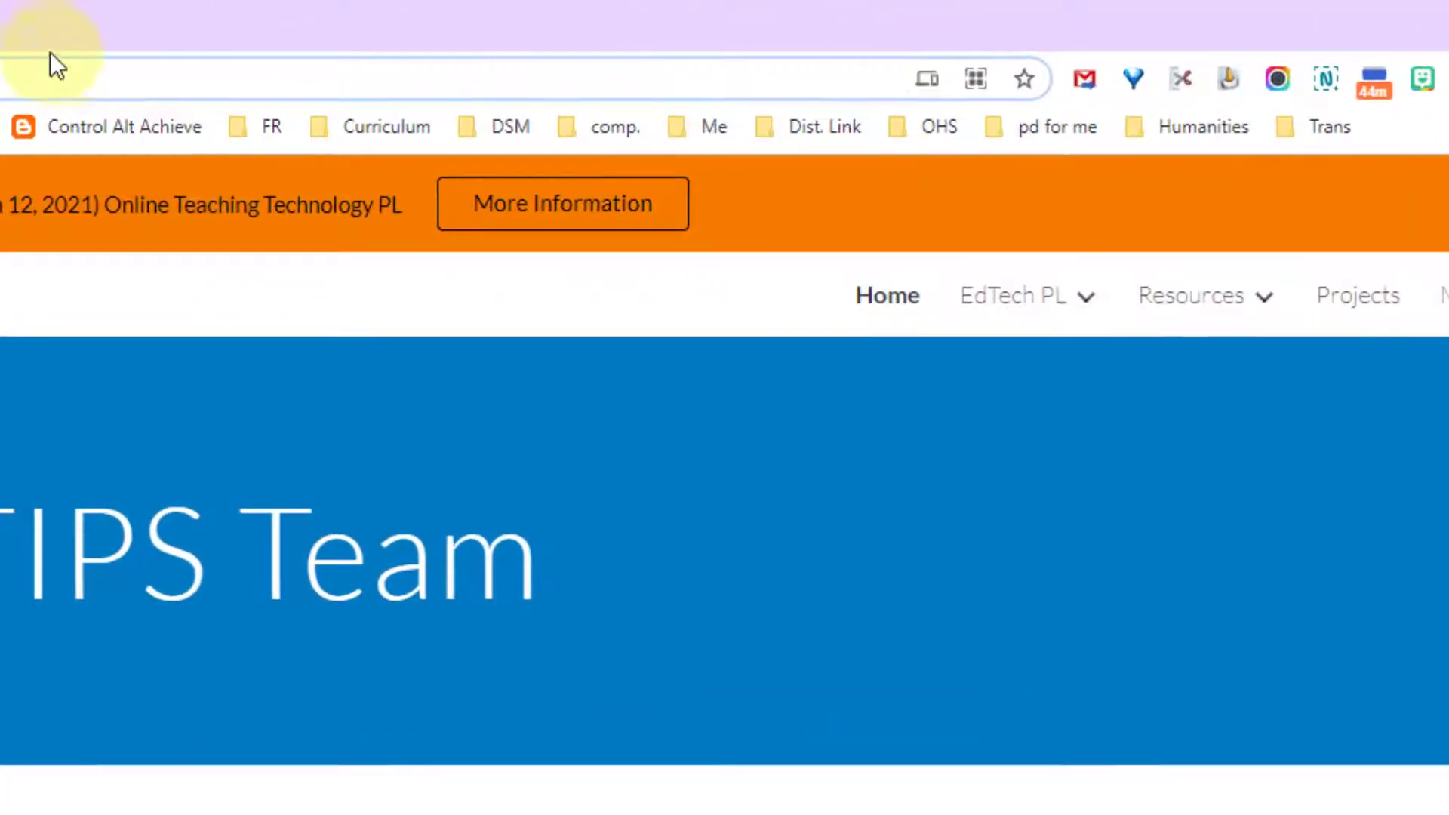
{"action": "left_click", "coordinate": [1025, 83]}
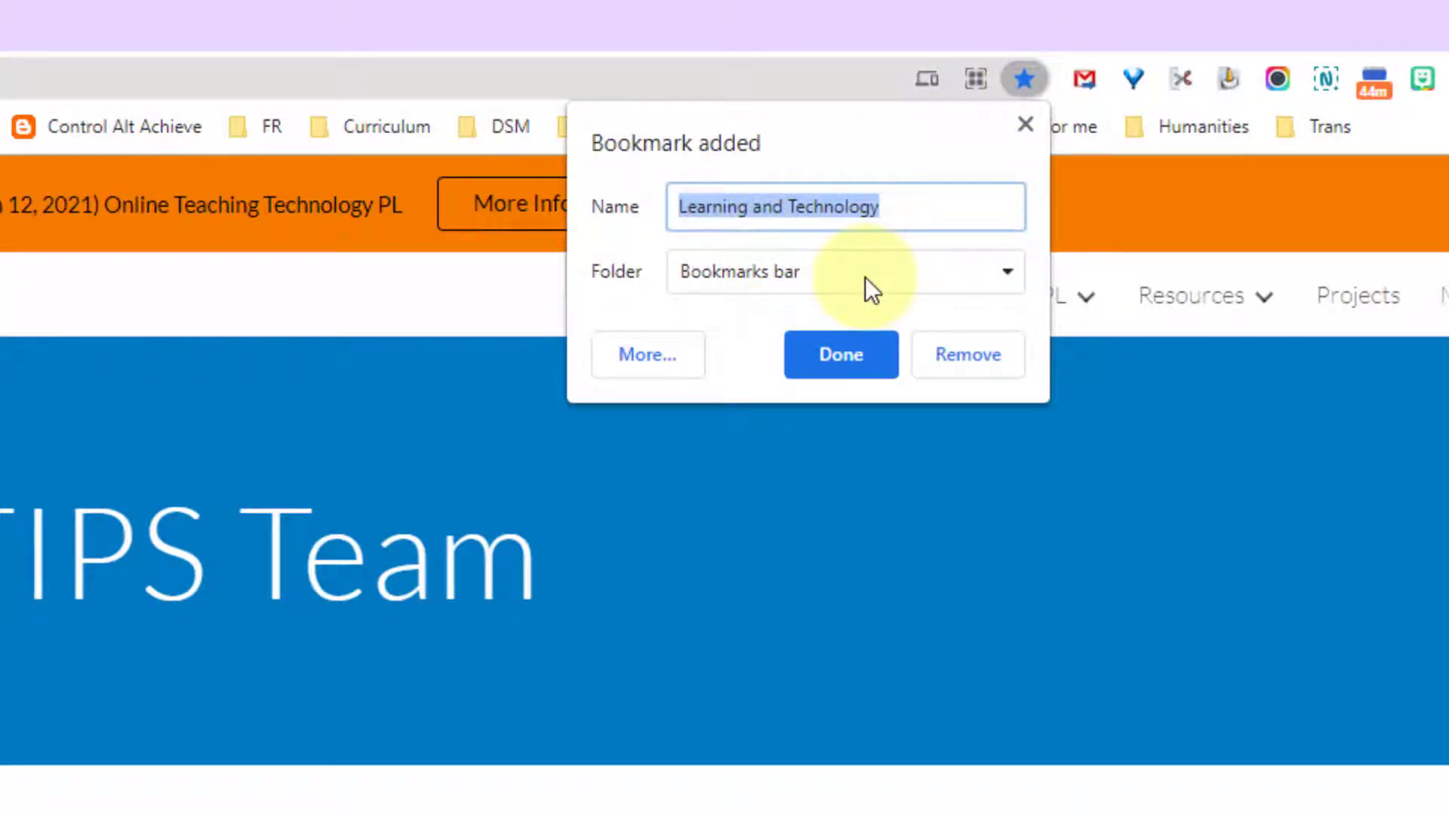
{"action": "left_click", "coordinate": [761, 284]}
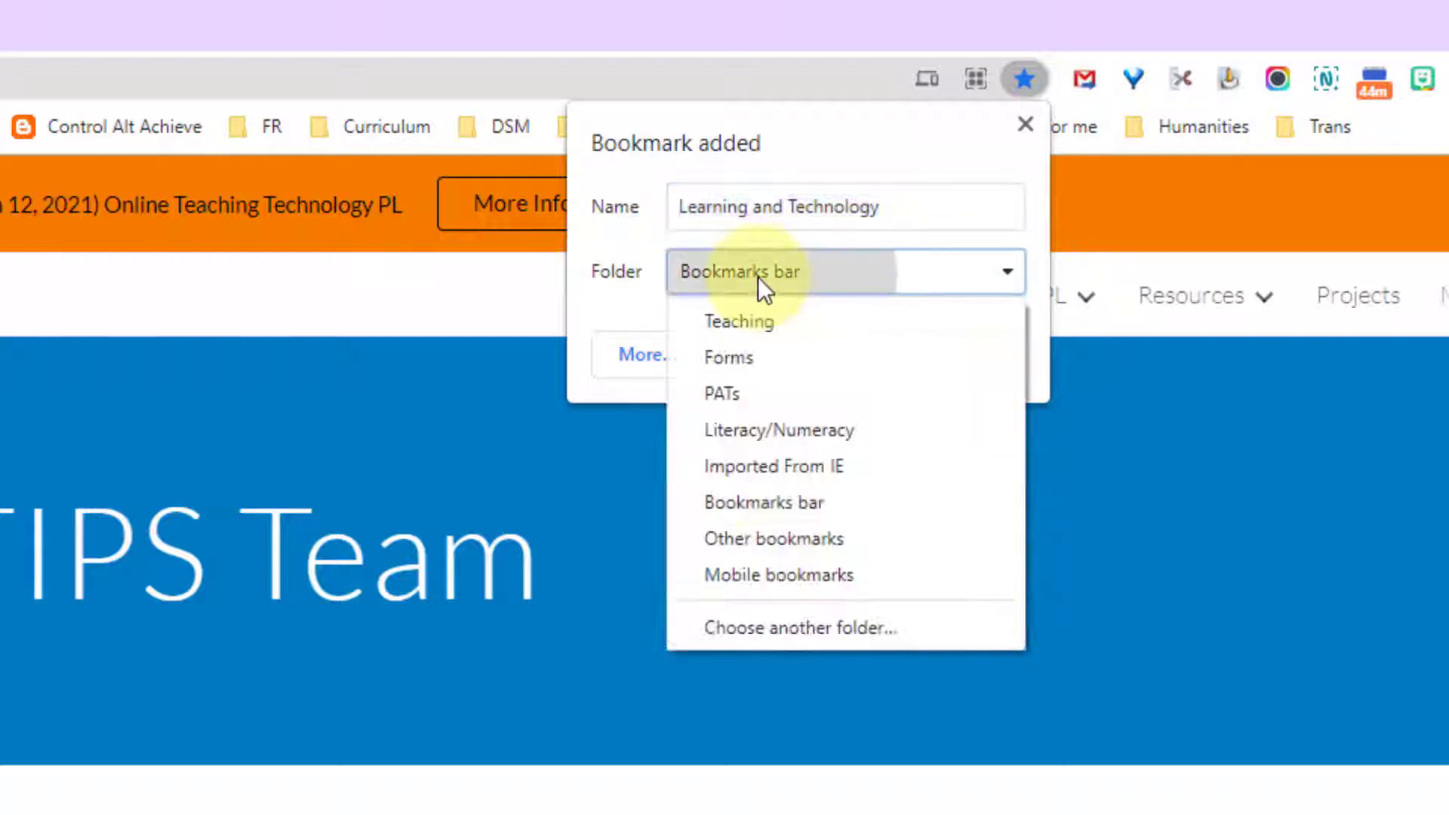
{"action": "left_click", "coordinate": [631, 273]}
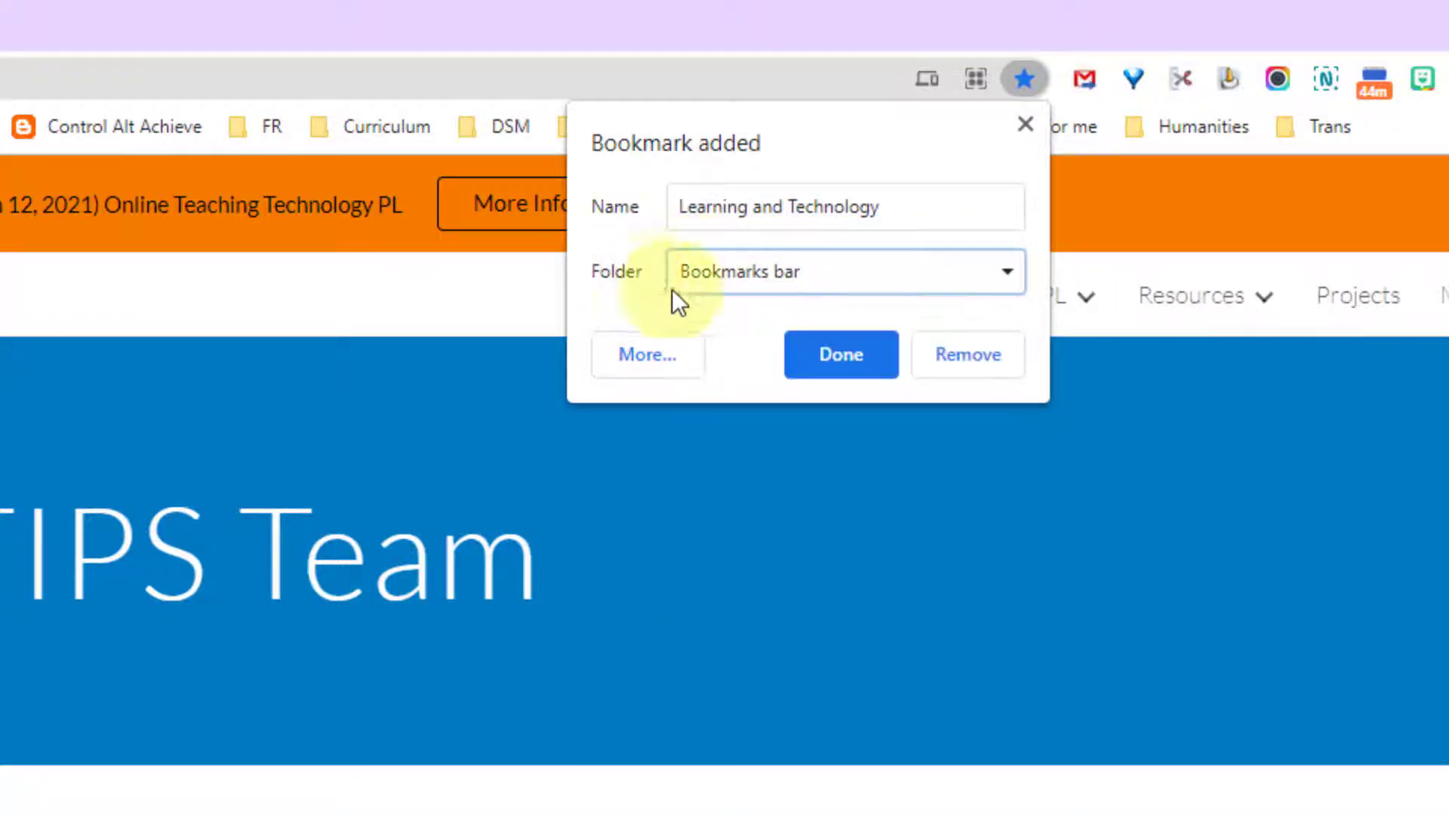
{"action": "left_click", "coordinate": [852, 355]}
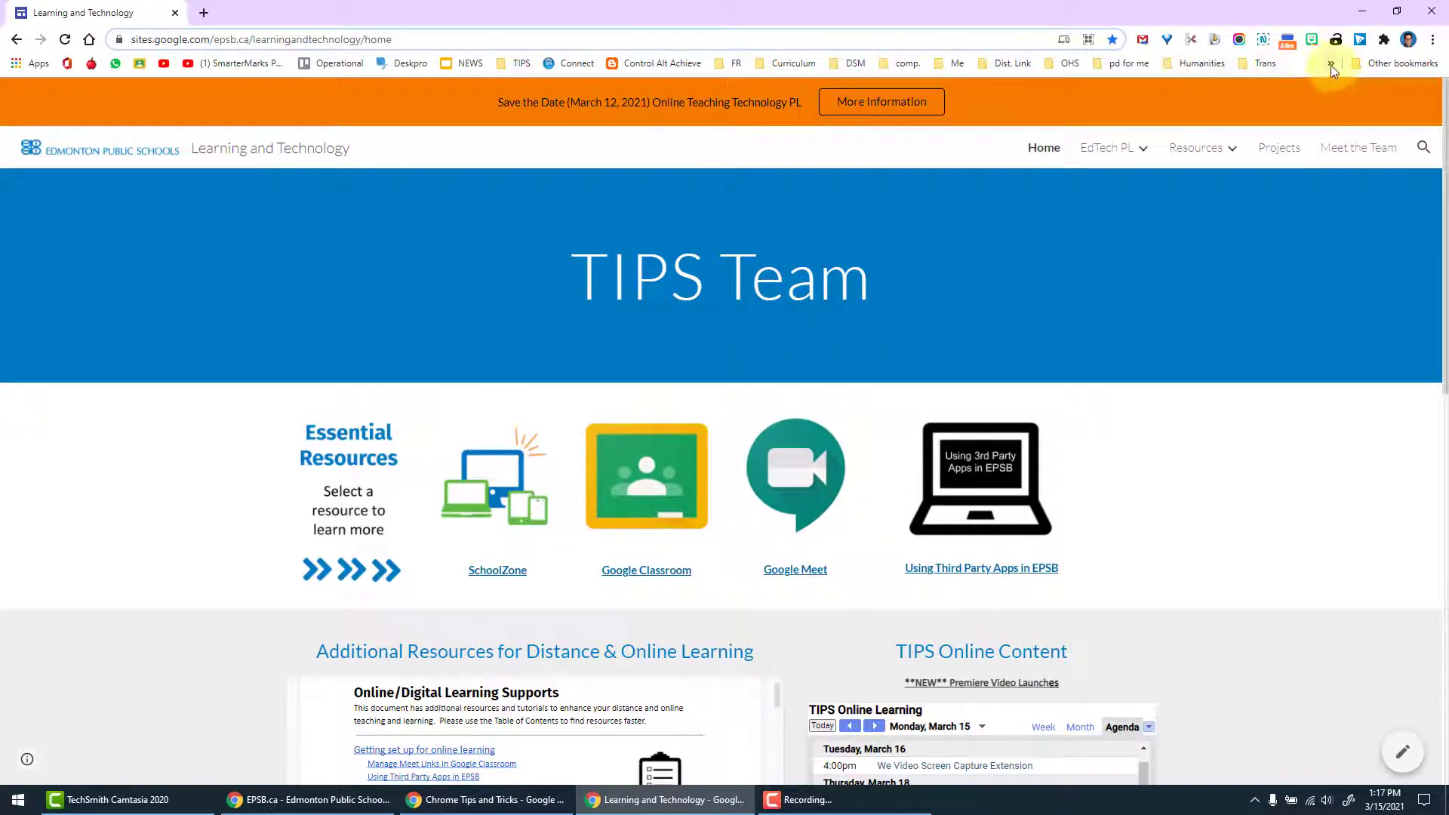
Step: Drag Learning and Technology from the » overflow list onto the visible bookmarks bar
{"action": "left_click", "coordinate": [1329, 65]}
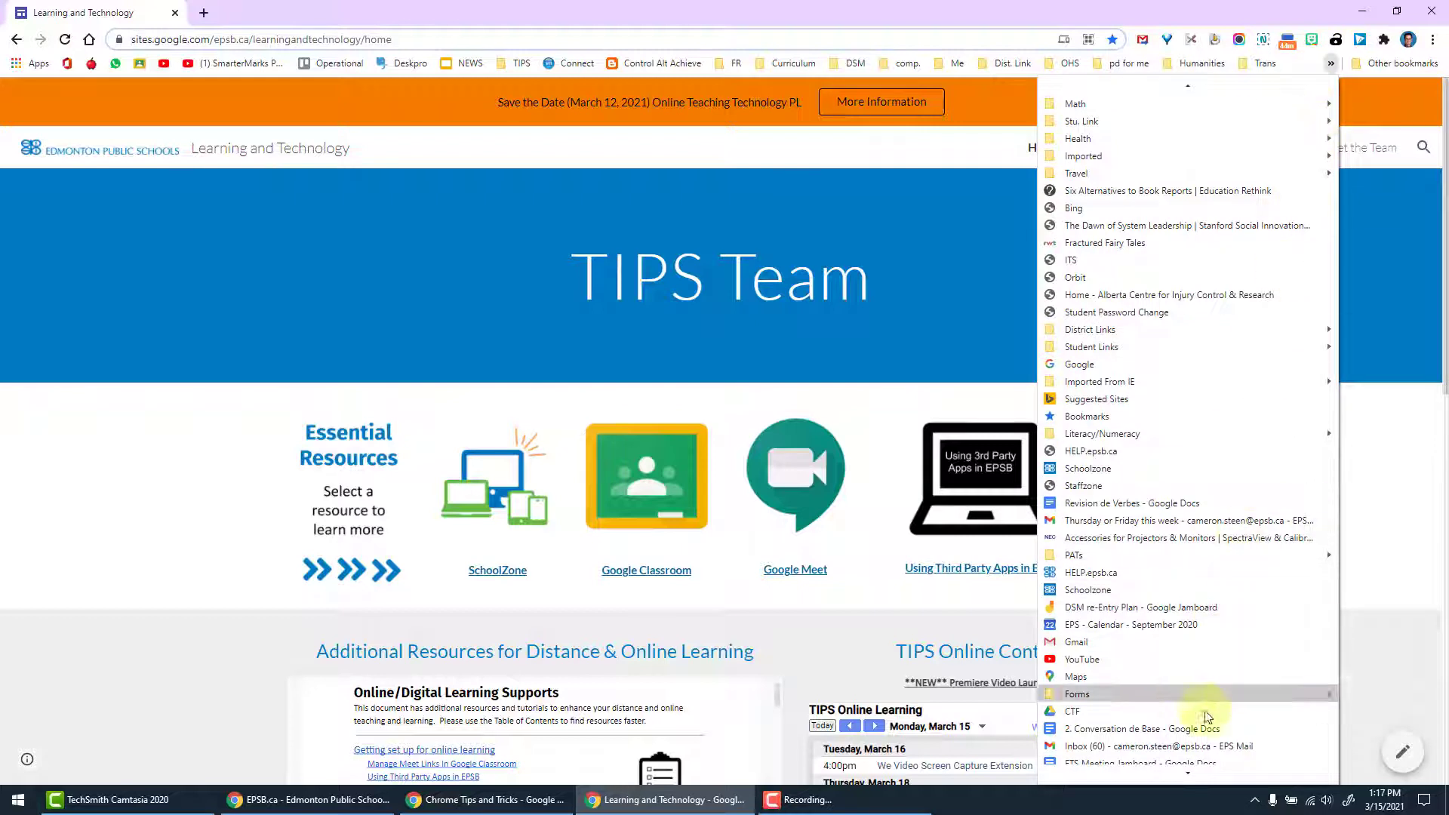
{"action": "scroll", "coordinate": [1185, 758], "scroll_direction": "down", "scroll_amount": 3}
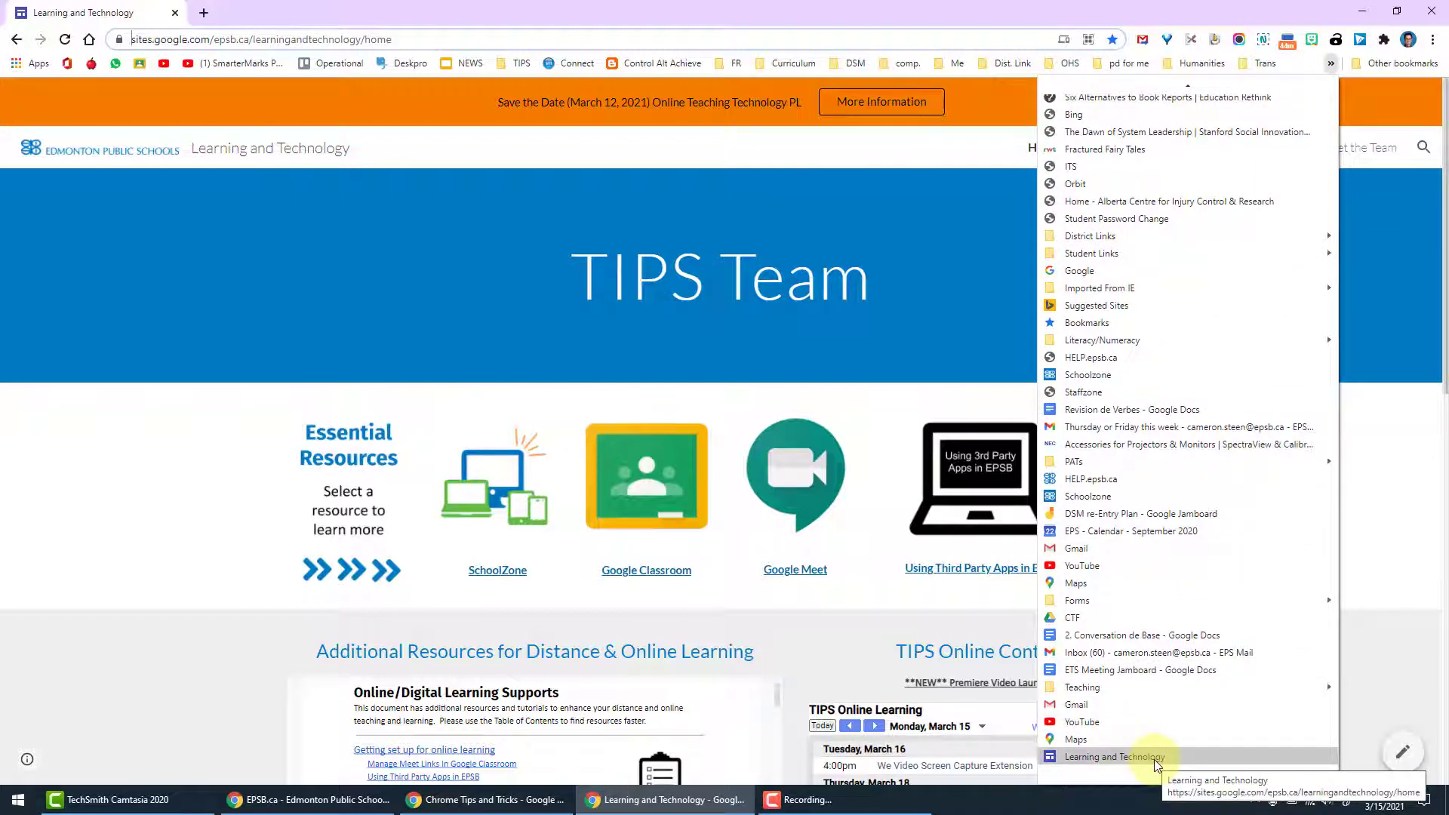
{"action": "mouse_move", "coordinate": [1153, 759]}
{"action": "left_mouse_down"}
{"action": "mouse_move", "coordinate": [1207, 333]}
{"action": "mouse_move", "coordinate": [1187, 69]}
{"action": "mouse_move", "coordinate": [581, 69]}
{"action": "left_mouse_up"}
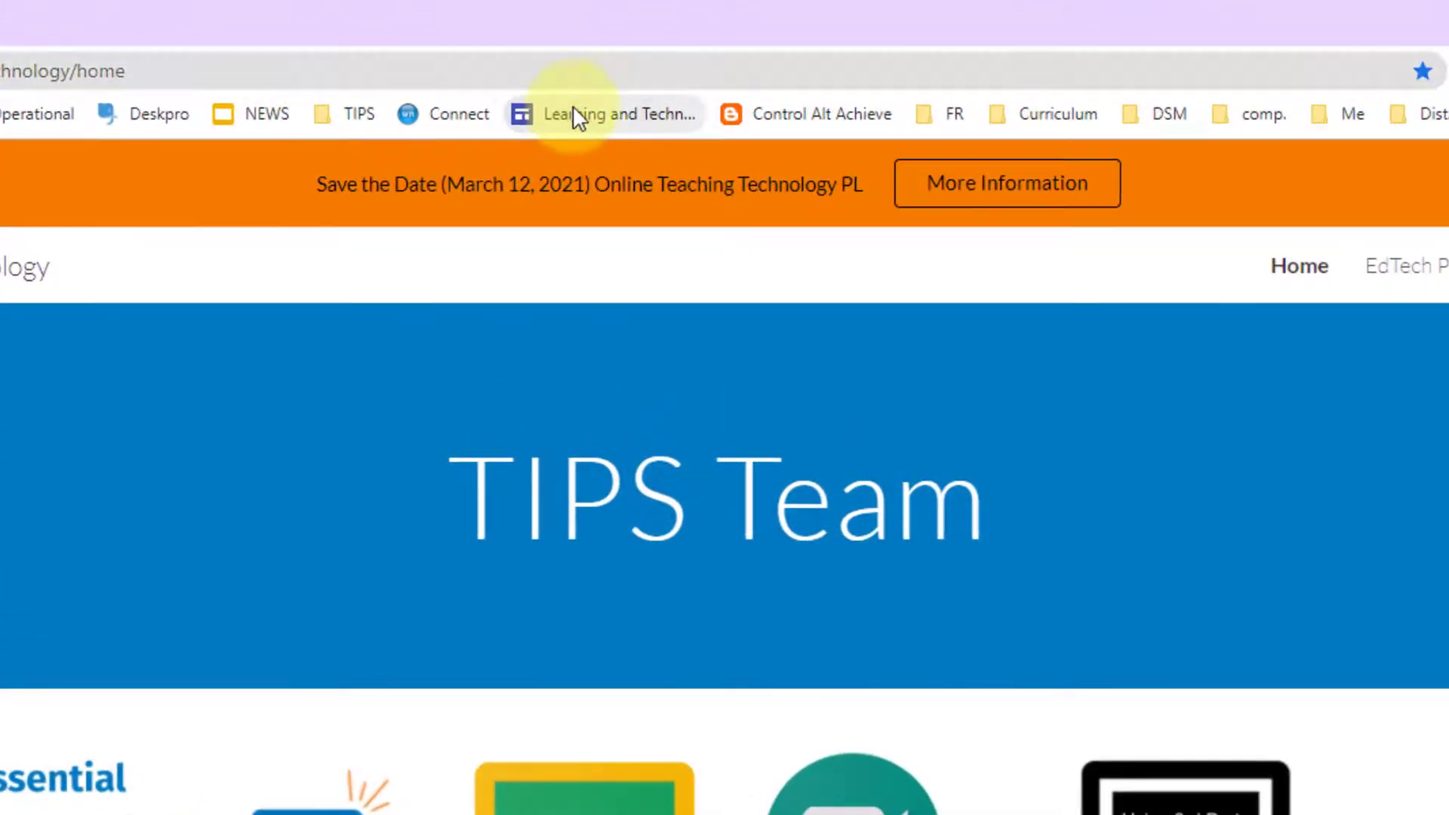
Step: Delete the Learning and Technology bookmark and drag the page's site icon back onto the bar
{"action": "right_click", "coordinate": [573, 110]}
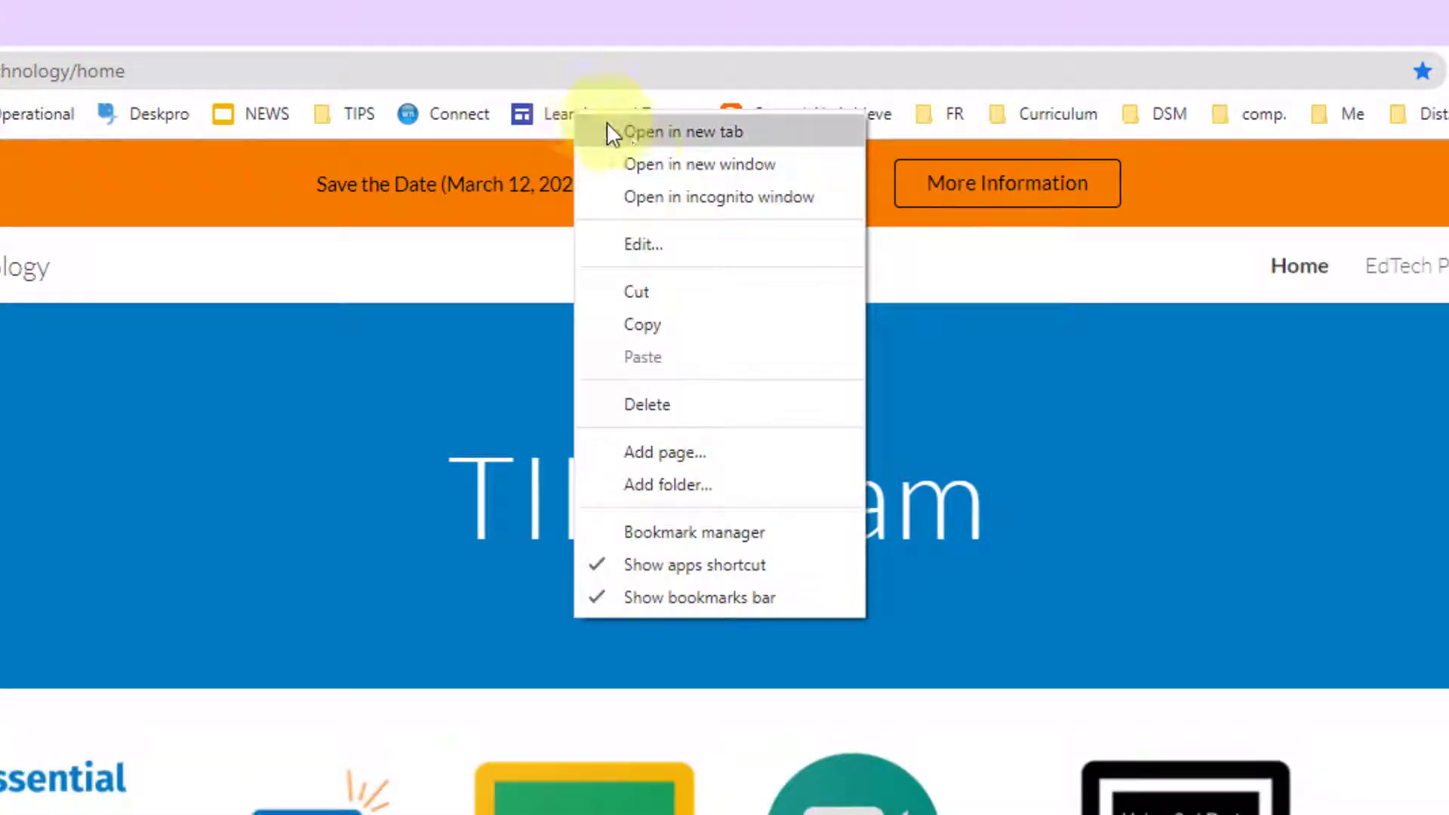
{"action": "left_click", "coordinate": [686, 410]}
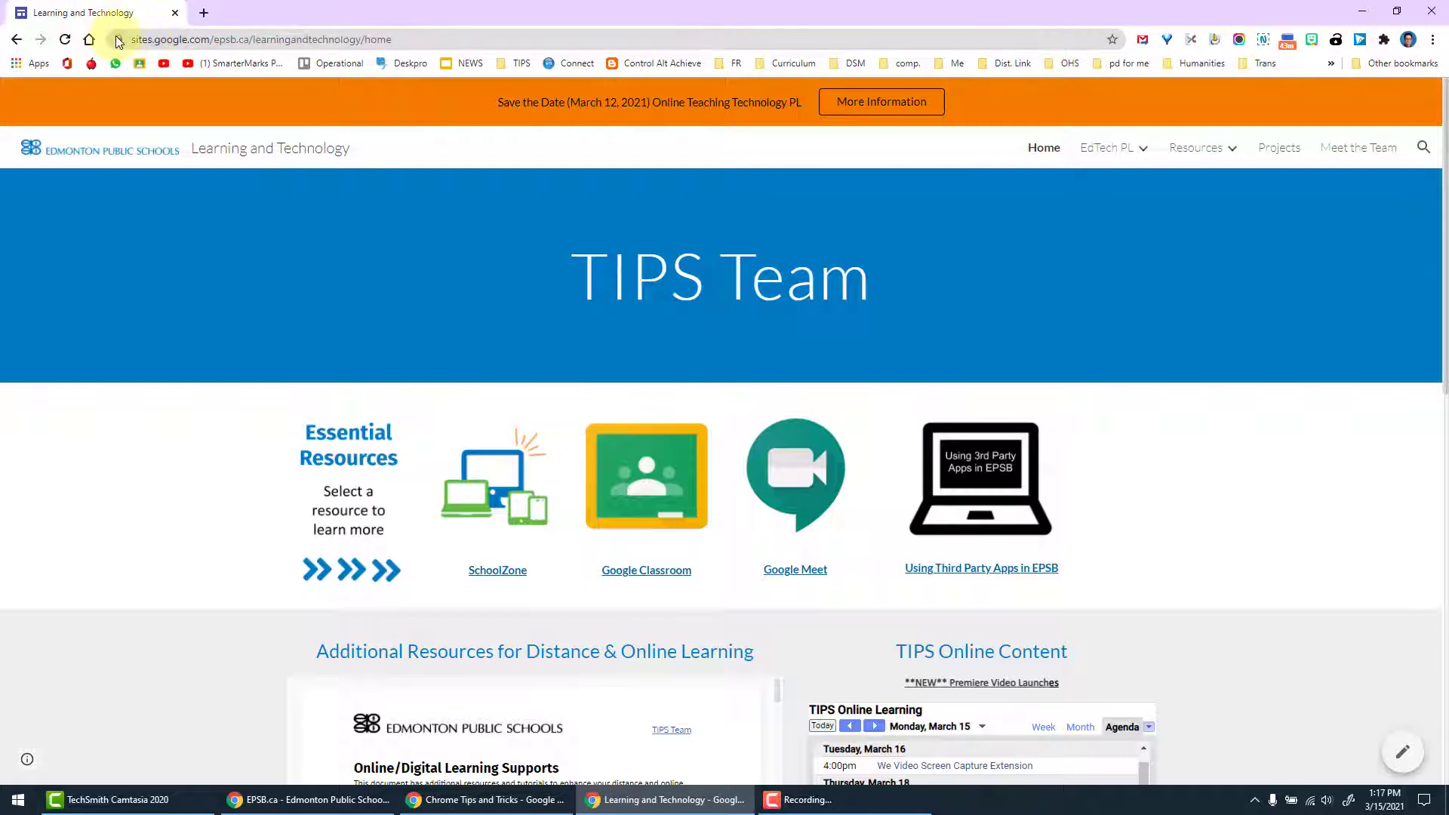
{"action": "left_click_drag", "start_coordinate": [118, 42], "coordinate": [608, 67]}
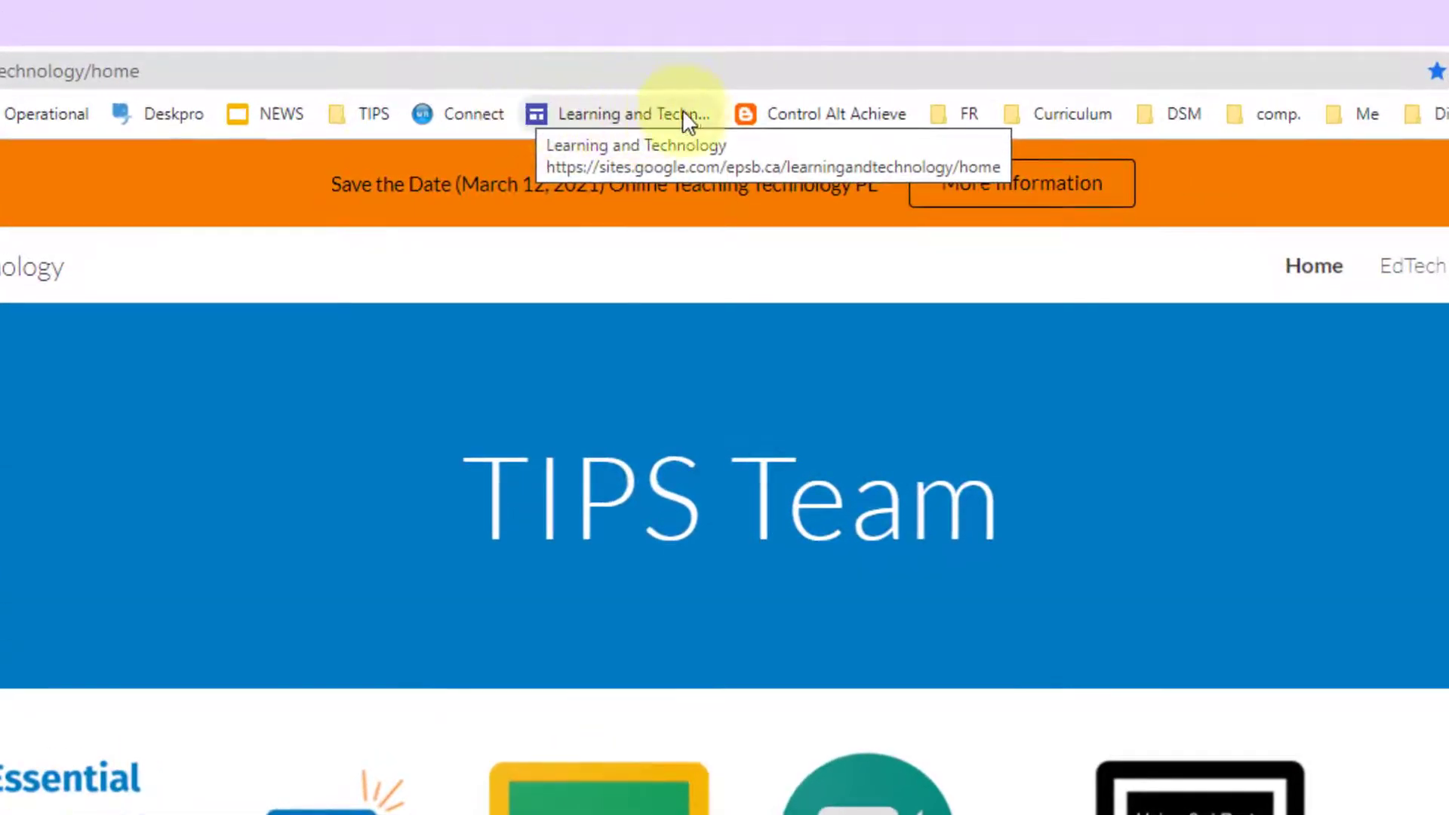
Step: Rename the new Learning and Technology bookmark to TIPS and save it
{"action": "right_click", "coordinate": [629, 111]}
{"action": "left_click", "coordinate": [694, 248]}
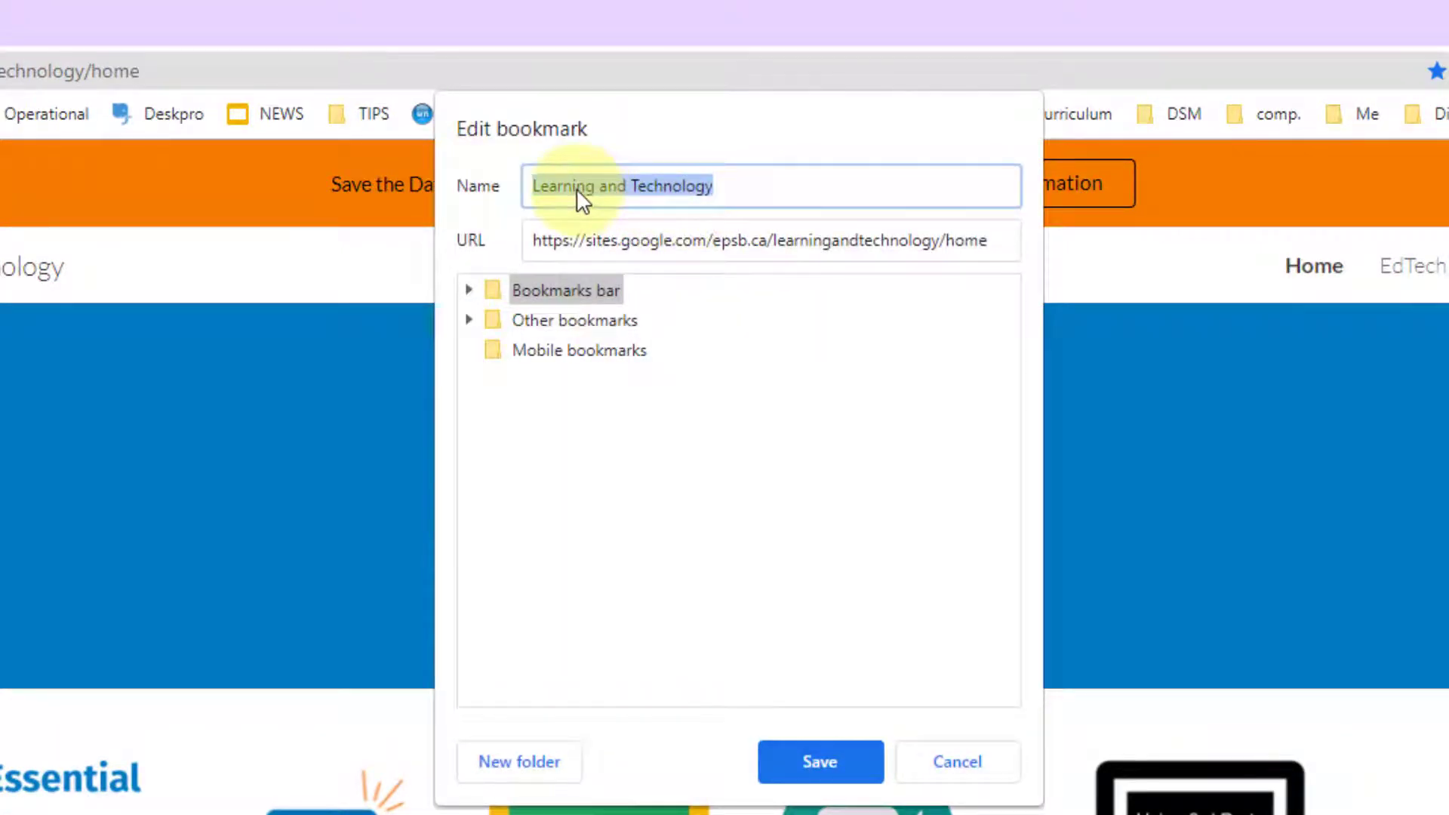
{"action": "type", "text": "TIPS"}
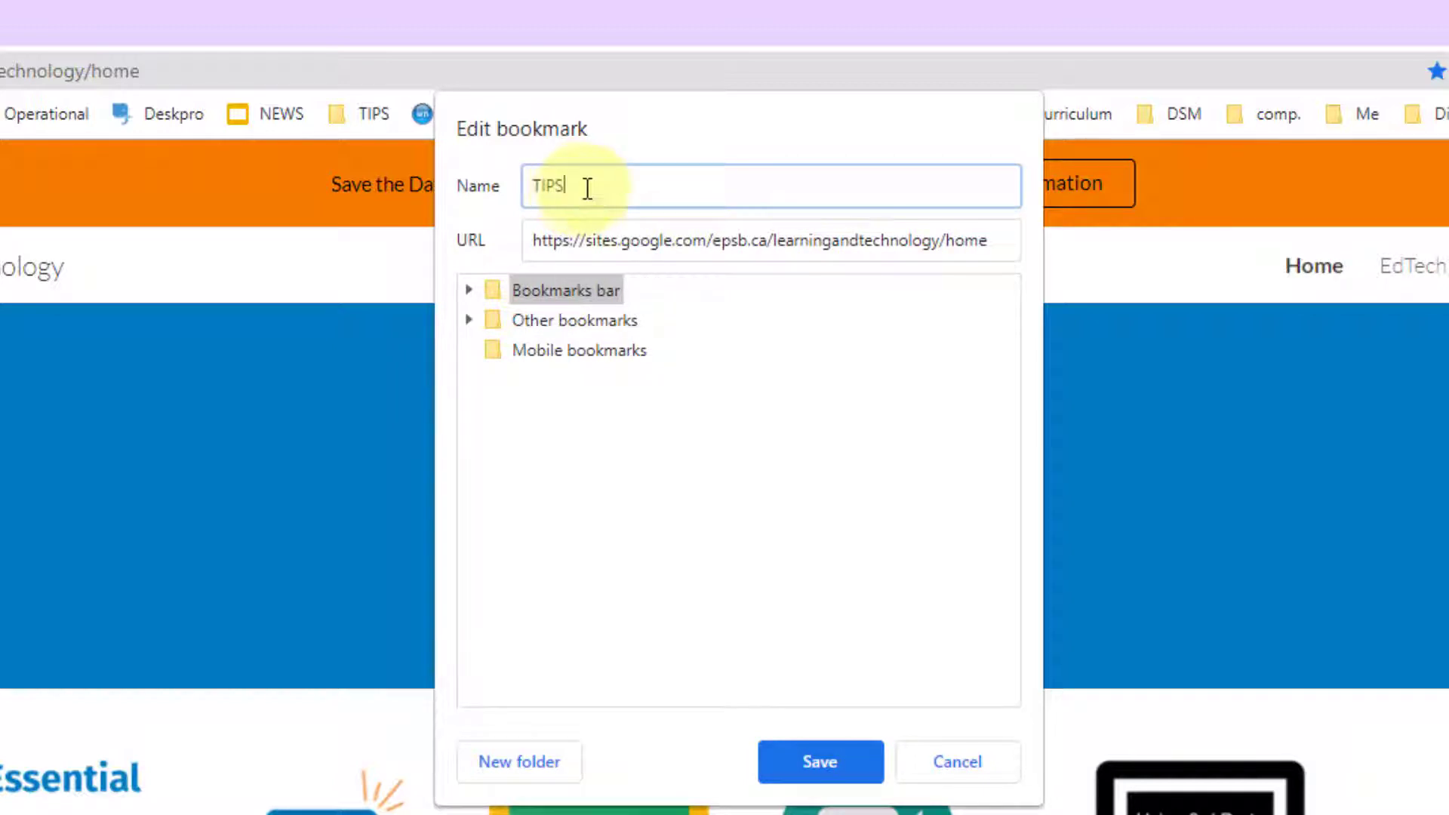
{"action": "left_click", "coordinate": [845, 766]}
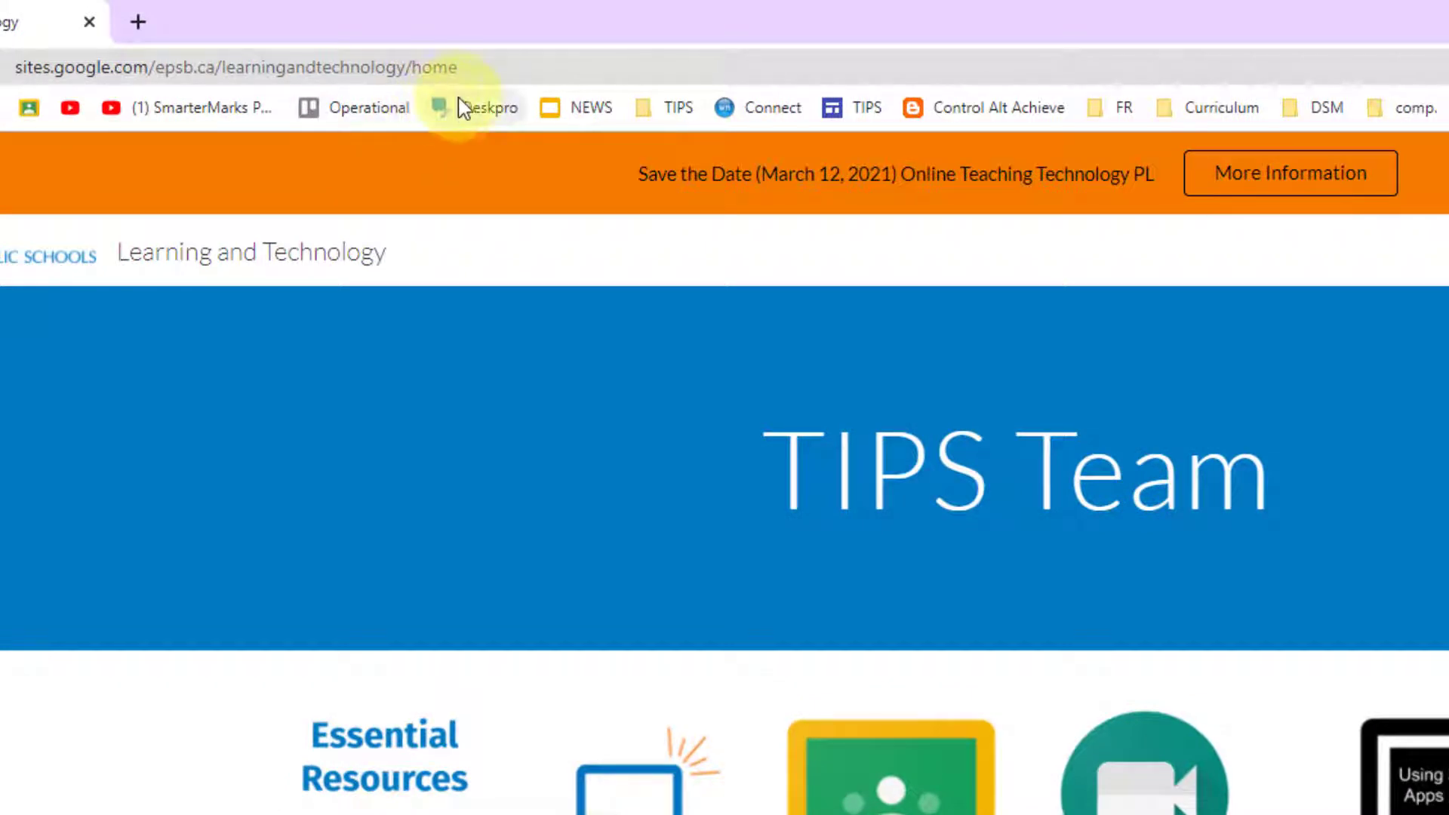
Step: Clear the Deskpro bookmark's name so it's icon-only, then drag it to a new spot on the bar
{"action": "right_click", "coordinate": [483, 108]}
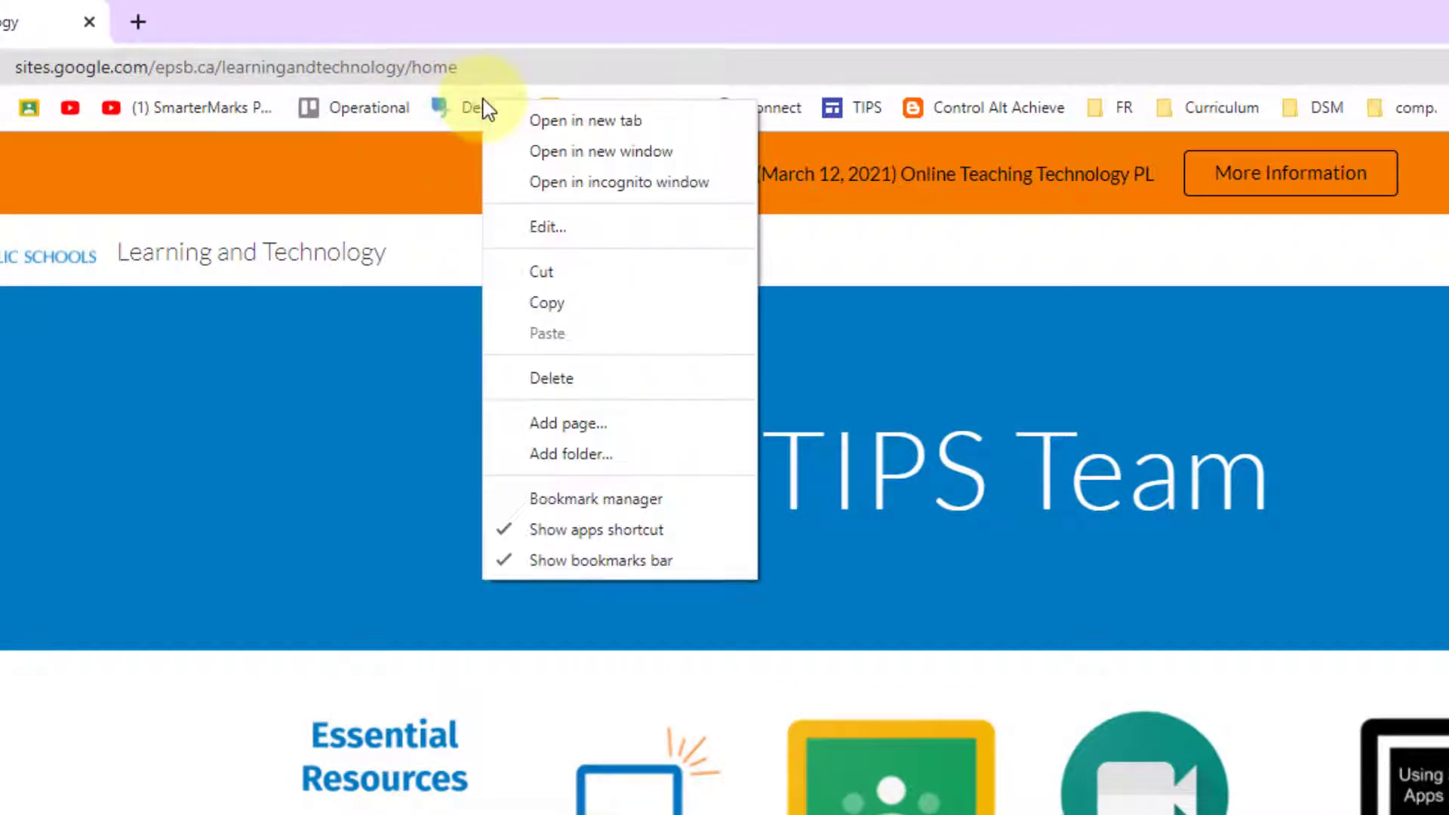
{"action": "left_click", "coordinate": [565, 230]}
{"action": "key", "text": "BackSpace"}
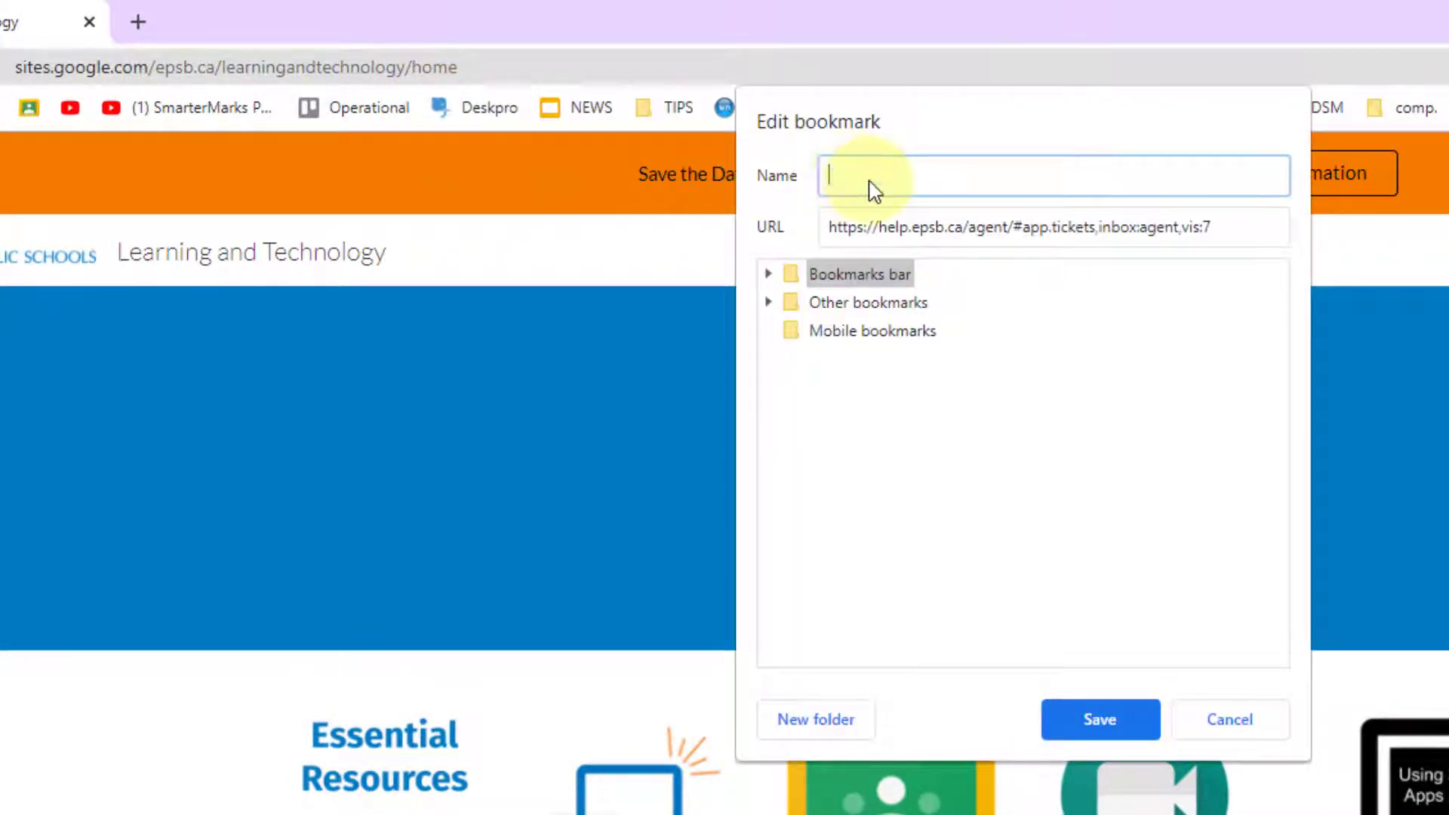
{"action": "left_click", "coordinate": [1104, 720]}
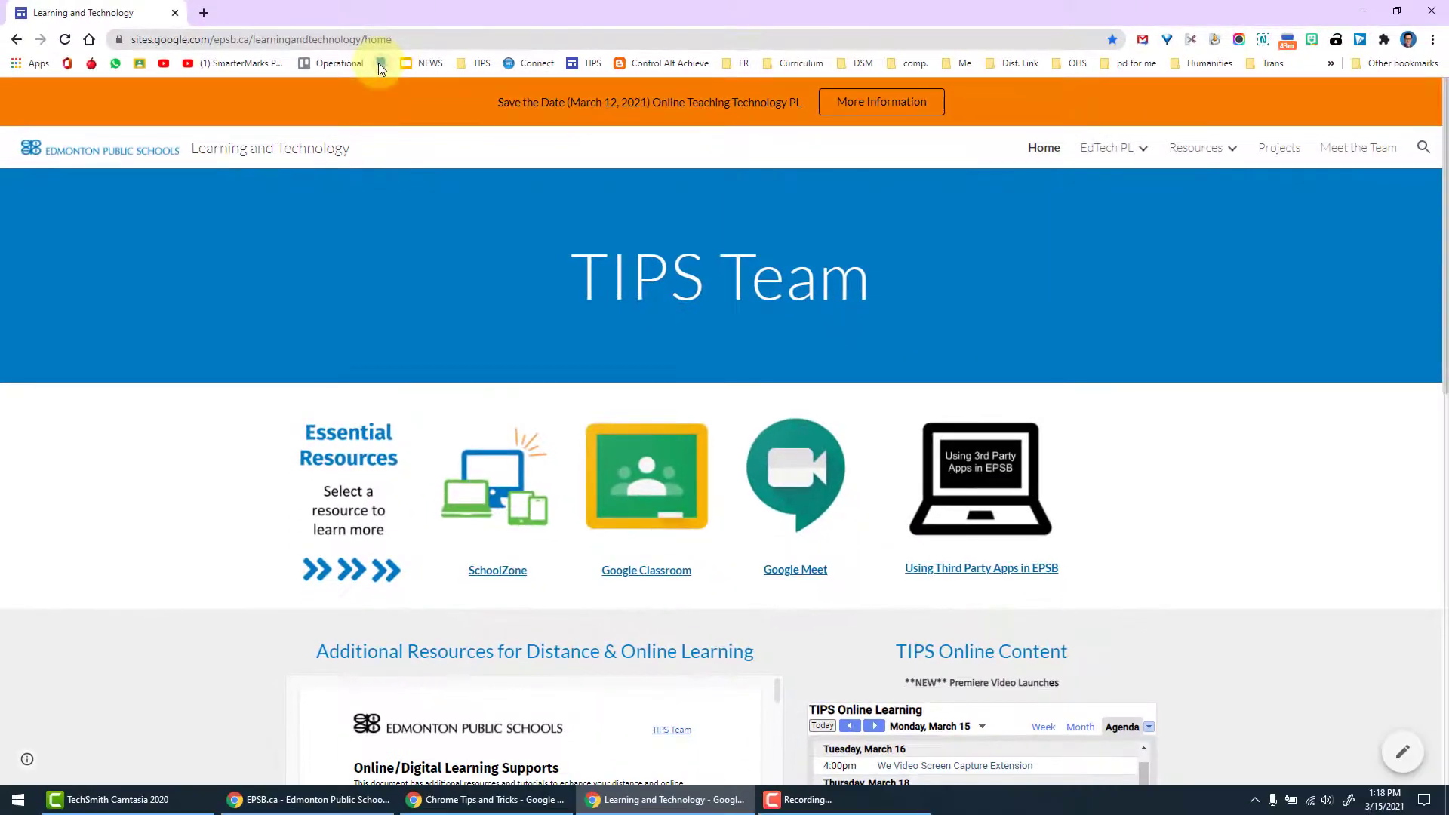
{"action": "left_click_drag", "start_coordinate": [381, 68], "coordinate": [152, 69]}
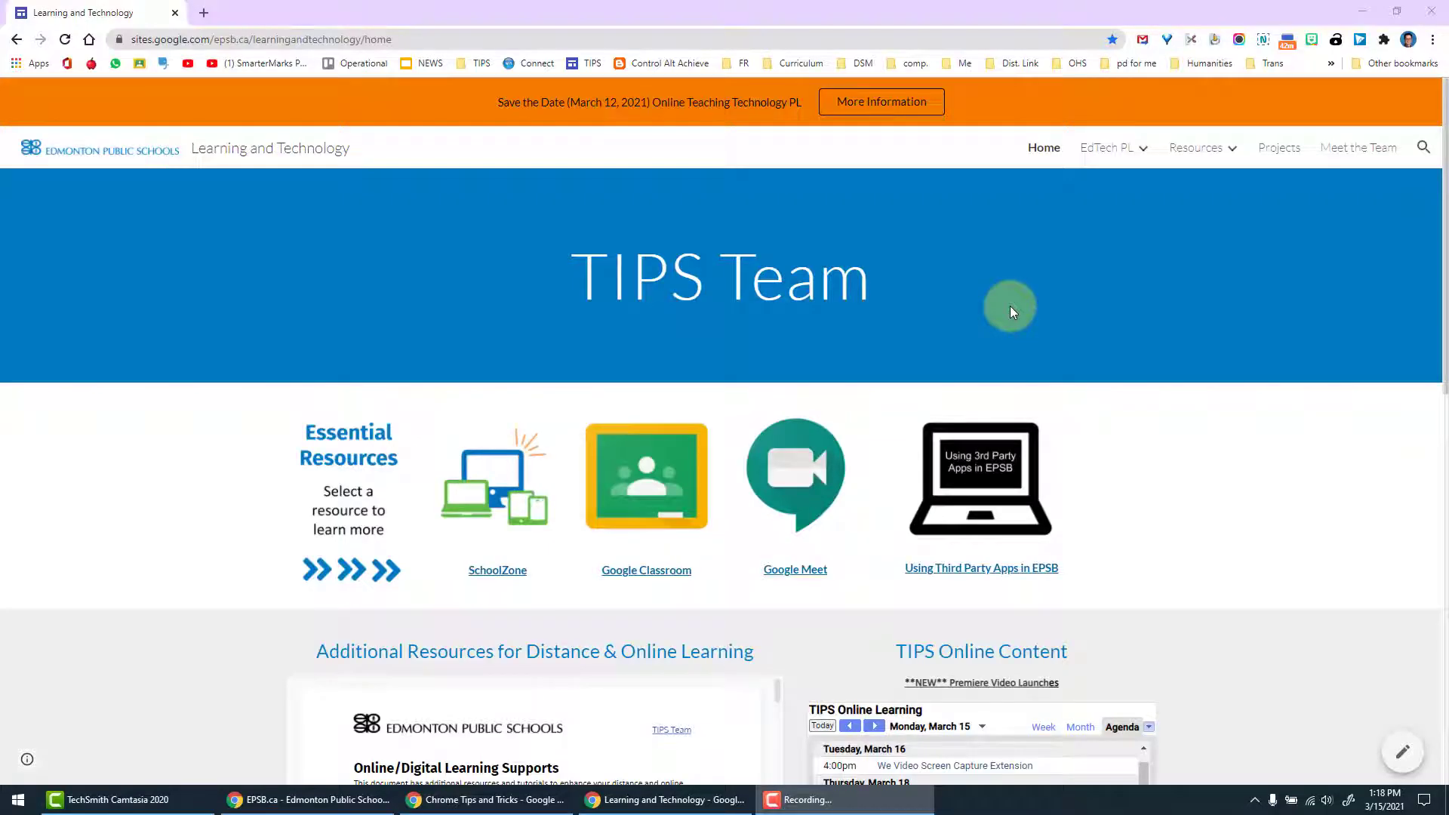
Step: Browse the folder tree in the Bookmark manager and view the WhatsApp bookmark's options
{"action": "left_click", "coordinate": [1432, 40]}
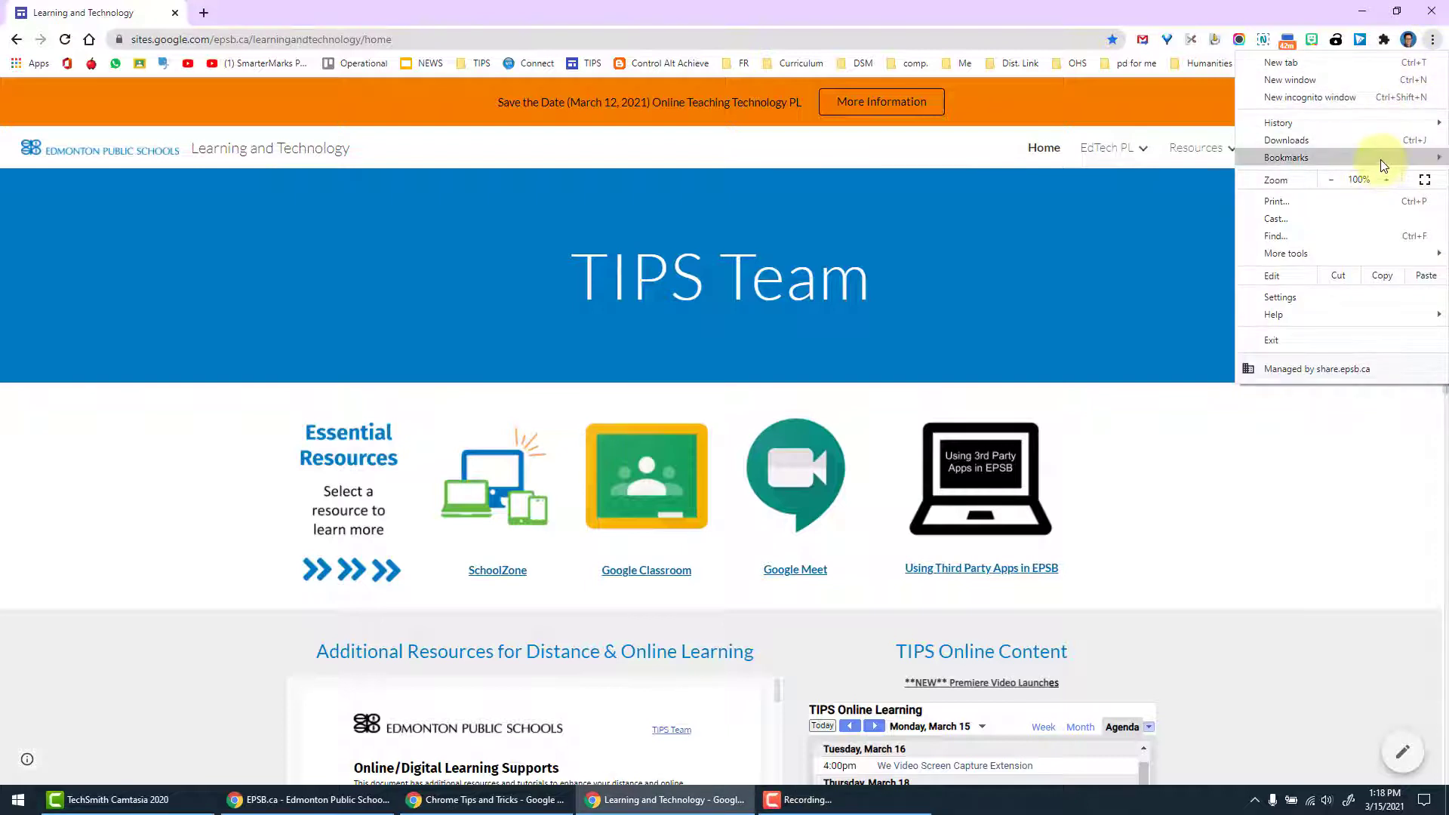
{"action": "mouse_move", "coordinate": [1375, 163]}
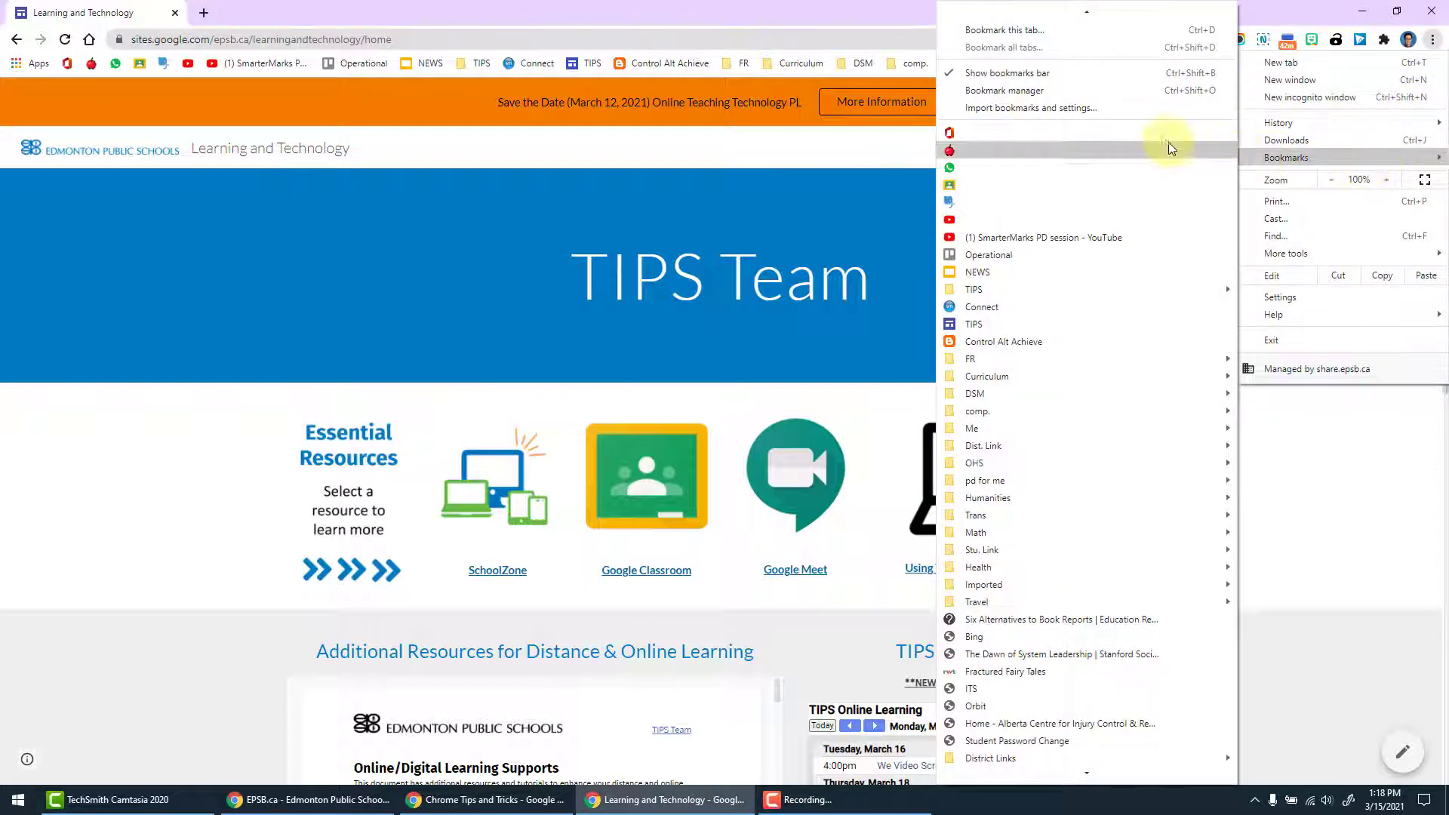
{"action": "left_click", "coordinate": [1003, 93]}
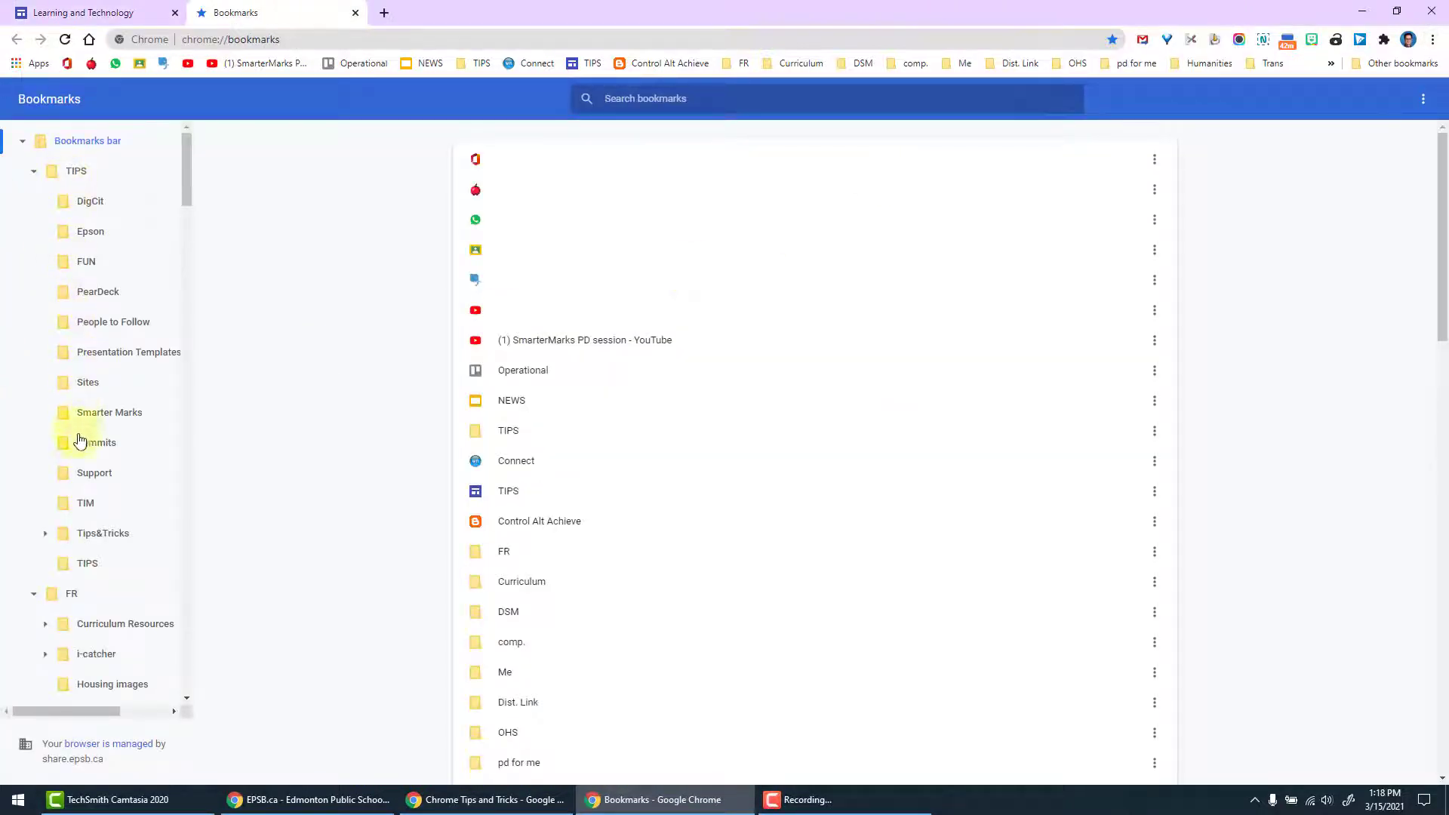
{"action": "scroll", "coordinate": [75, 596], "scroll_direction": "down", "scroll_amount": 15}
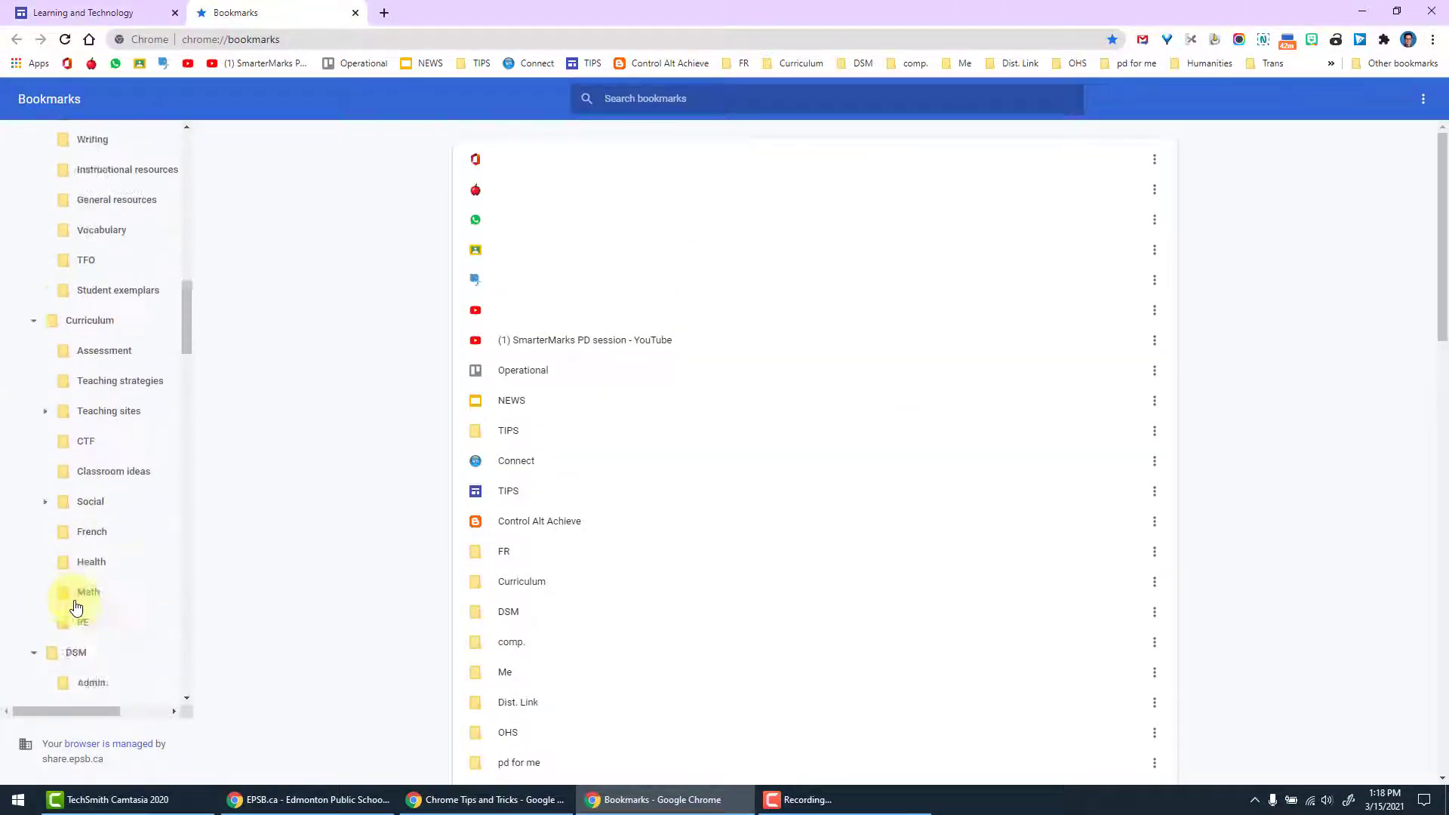
{"action": "scroll", "coordinate": [76, 607], "scroll_direction": "up", "scroll_amount": 15}
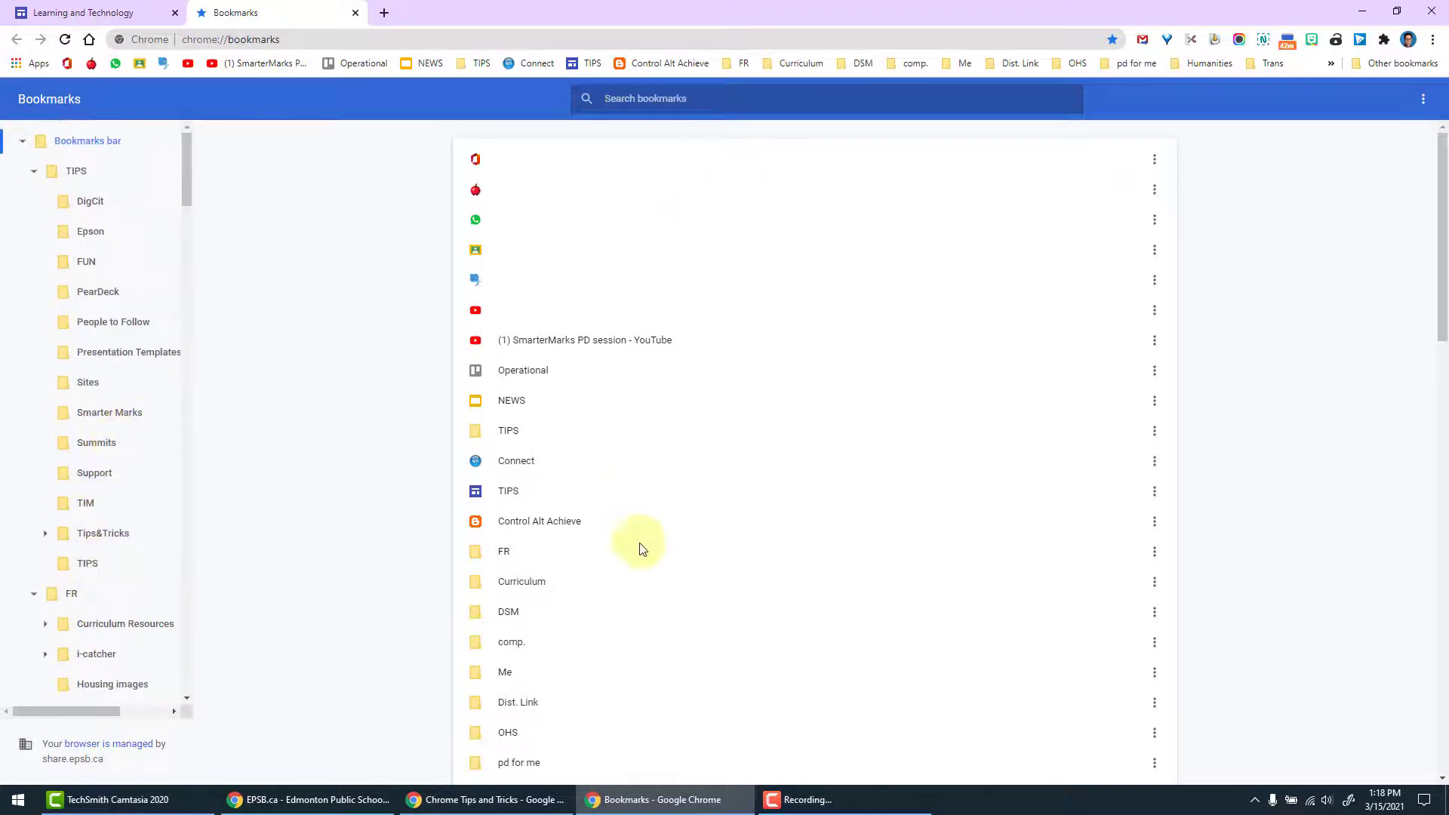
{"action": "left_click", "coordinate": [1153, 223]}
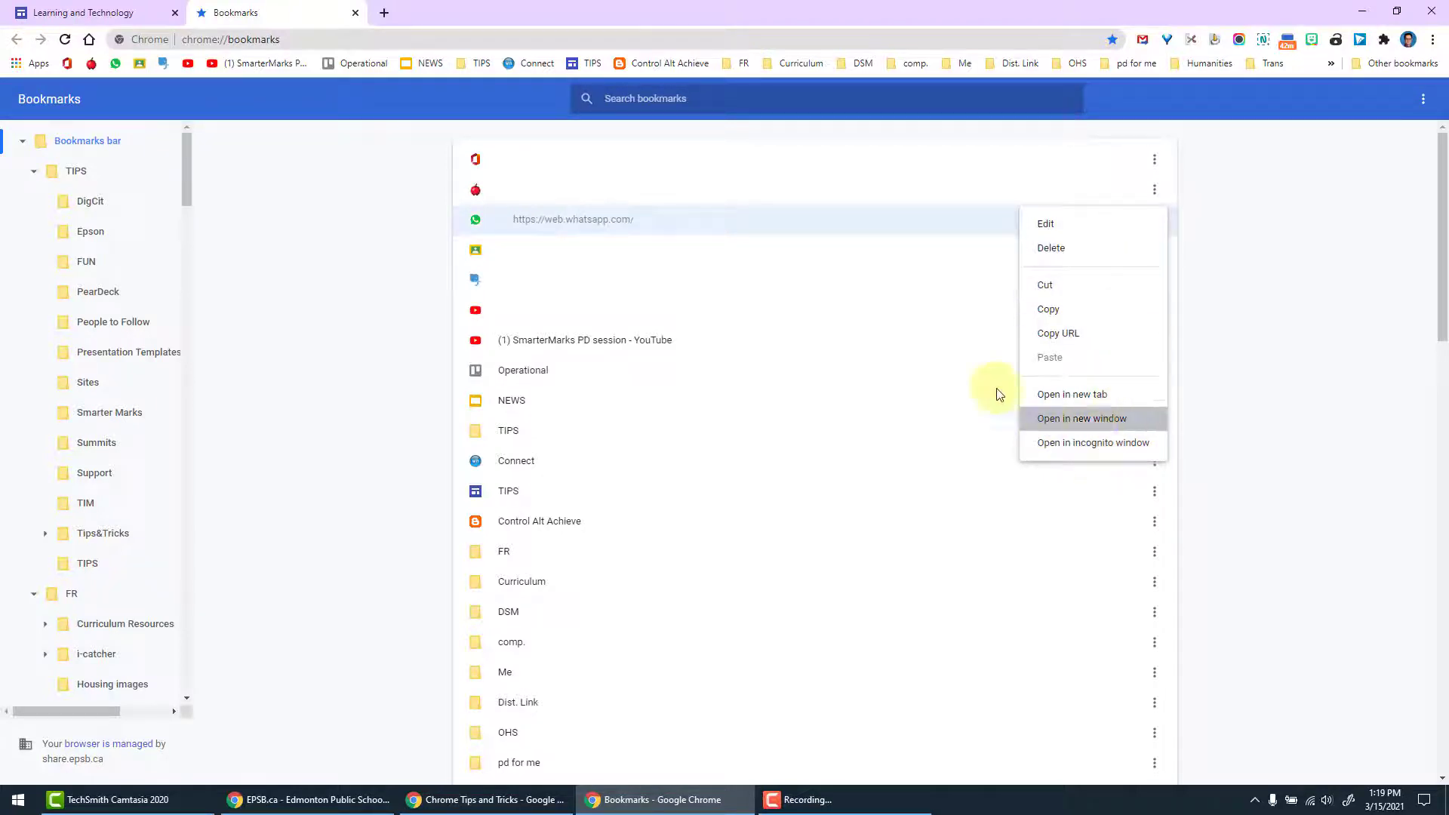
{"action": "left_click", "coordinate": [889, 156]}
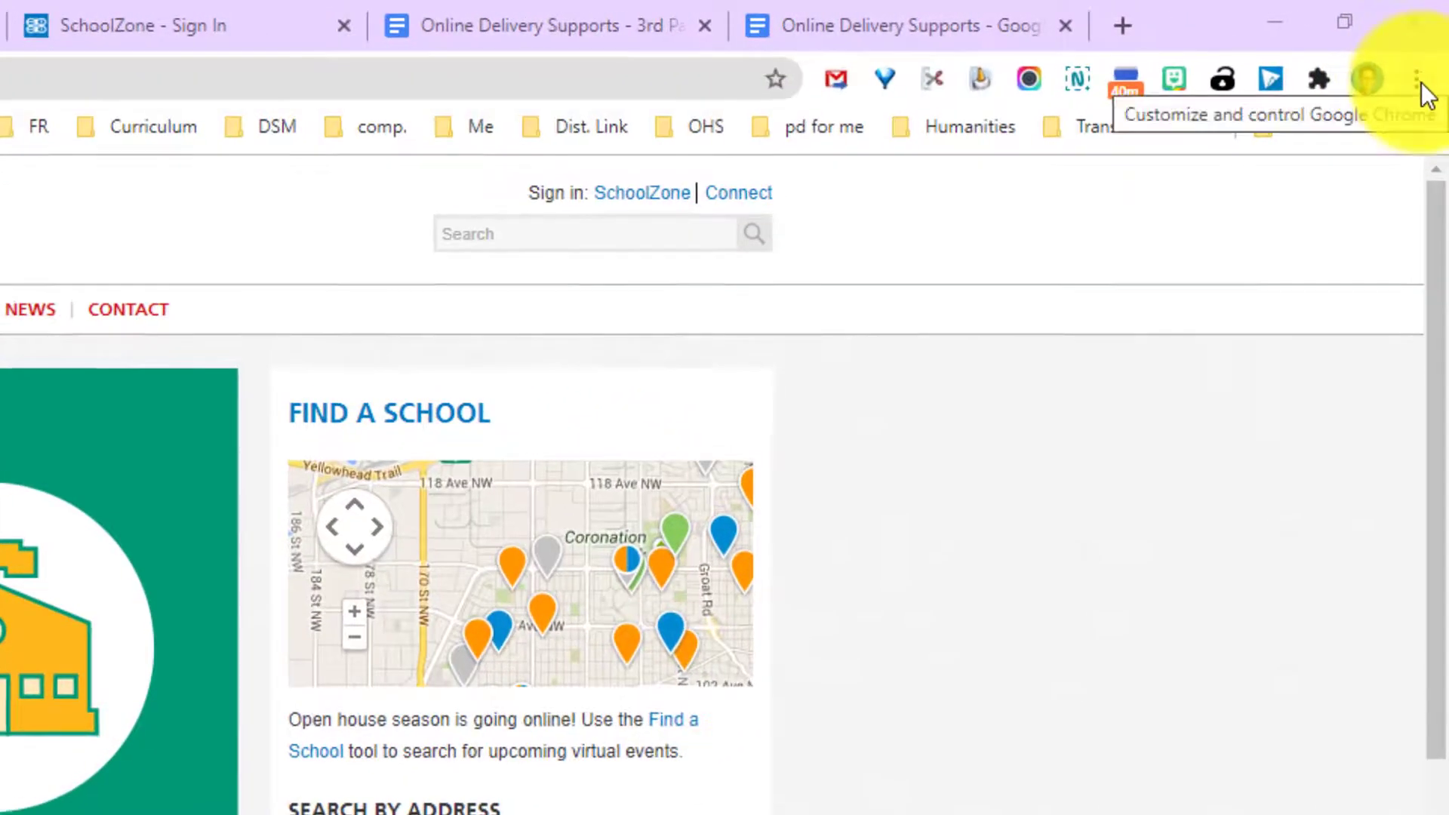
Step: Under On startup in Settings, choose 'Open a specific page or set of pages', cancelling the add-page dialog
{"action": "left_click", "coordinate": [1416, 81]}
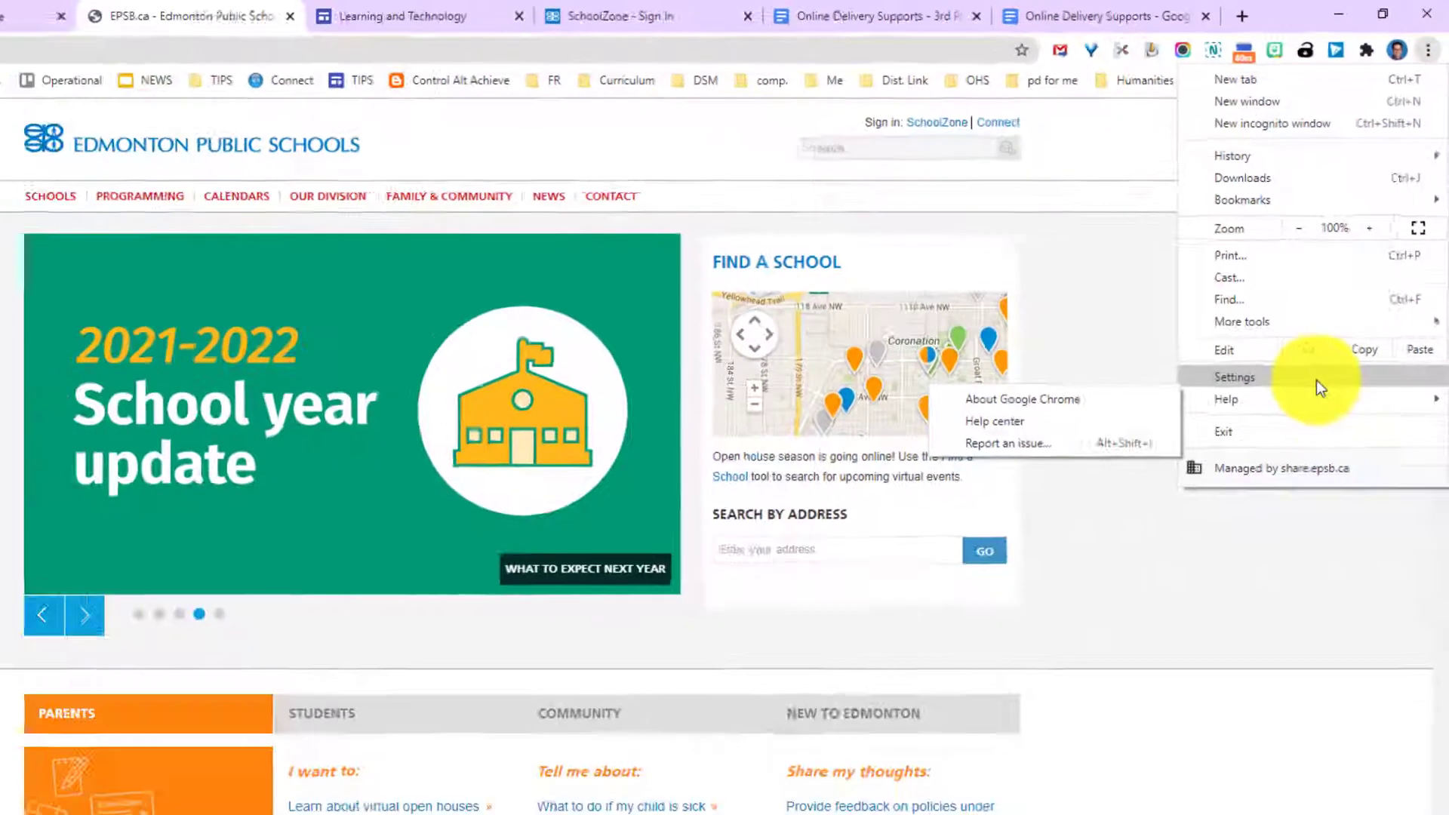
{"action": "left_click", "coordinate": [1237, 583]}
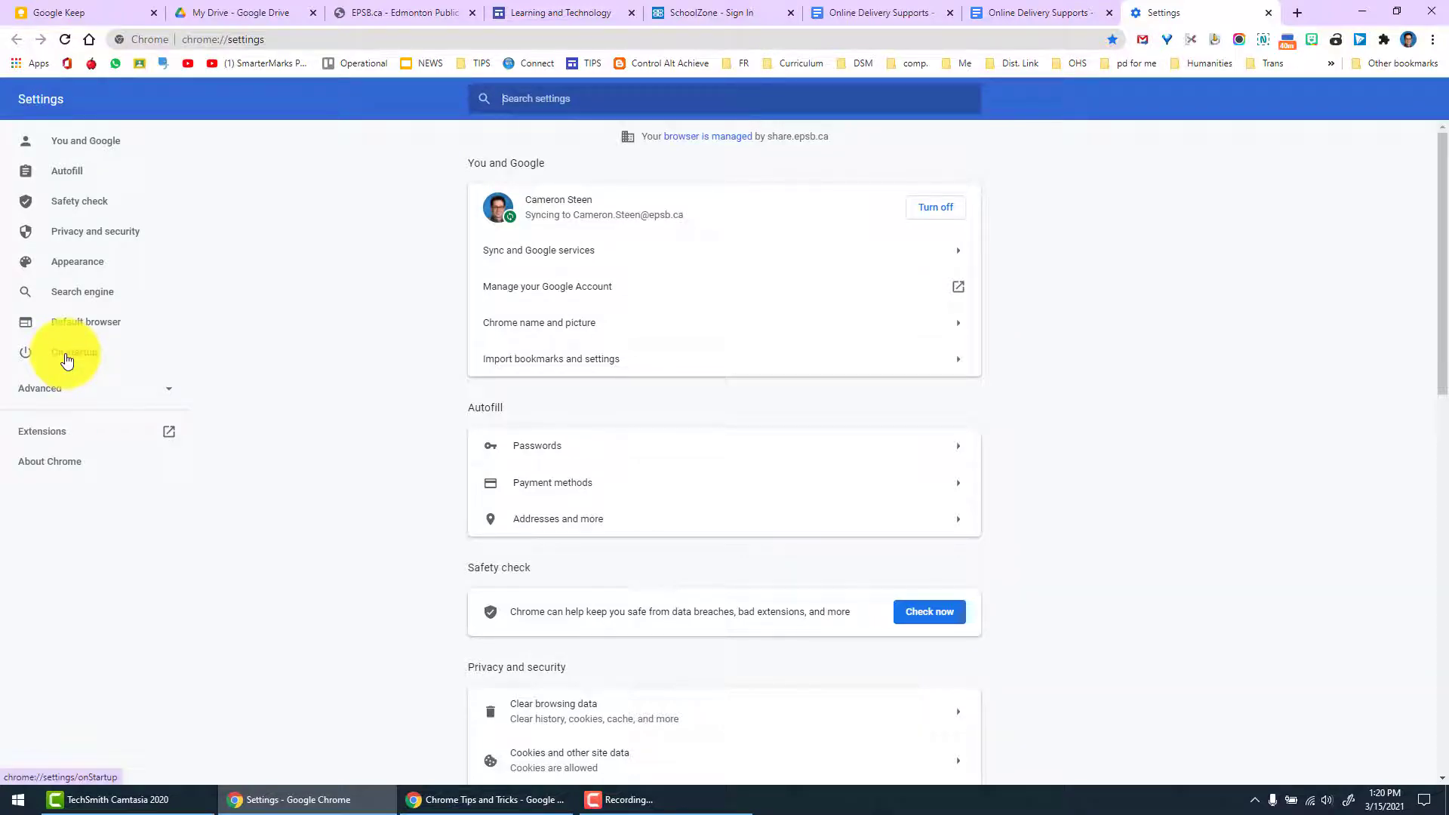
{"action": "left_click", "coordinate": [67, 355]}
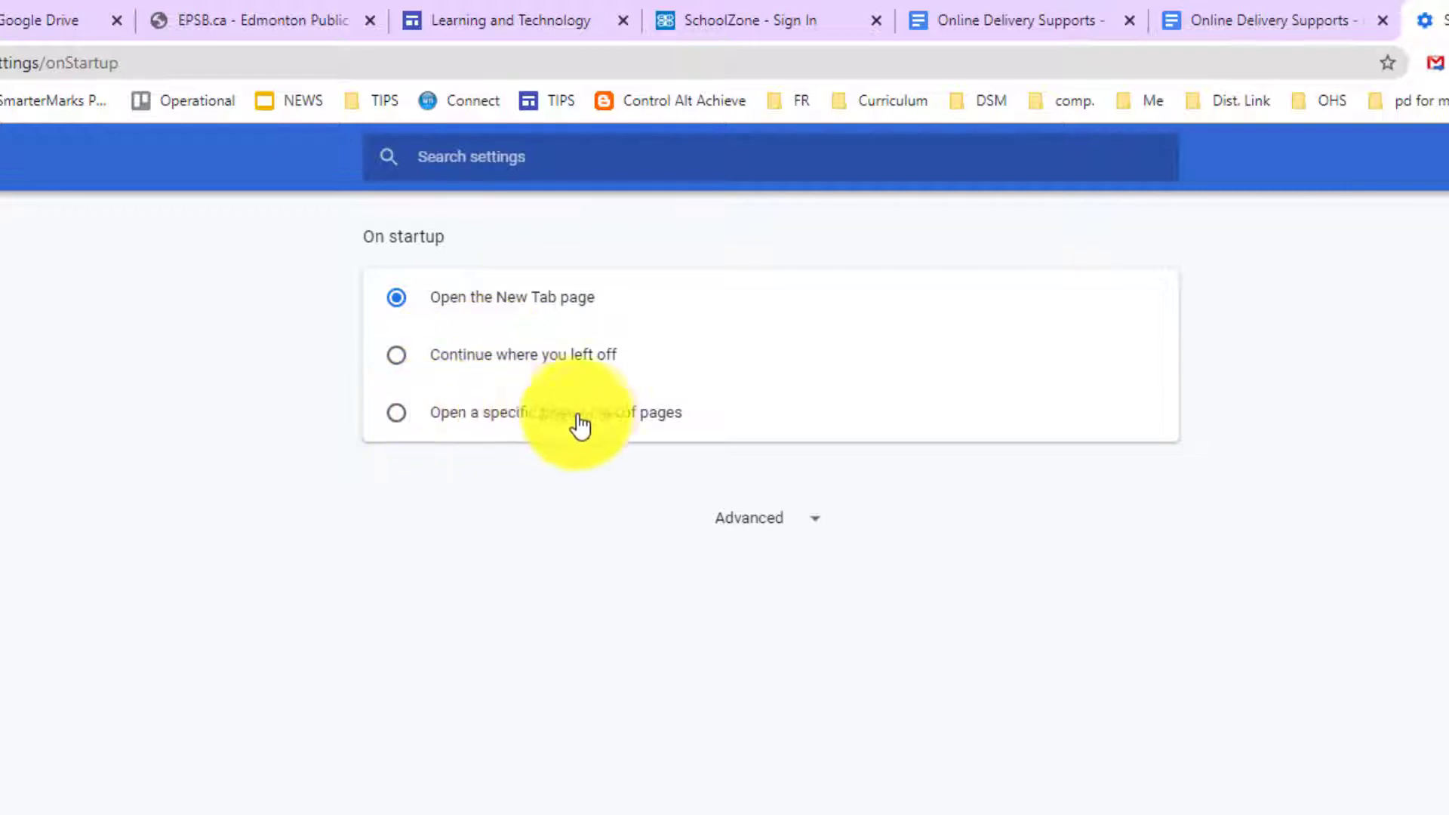
{"action": "left_click", "coordinate": [396, 414]}
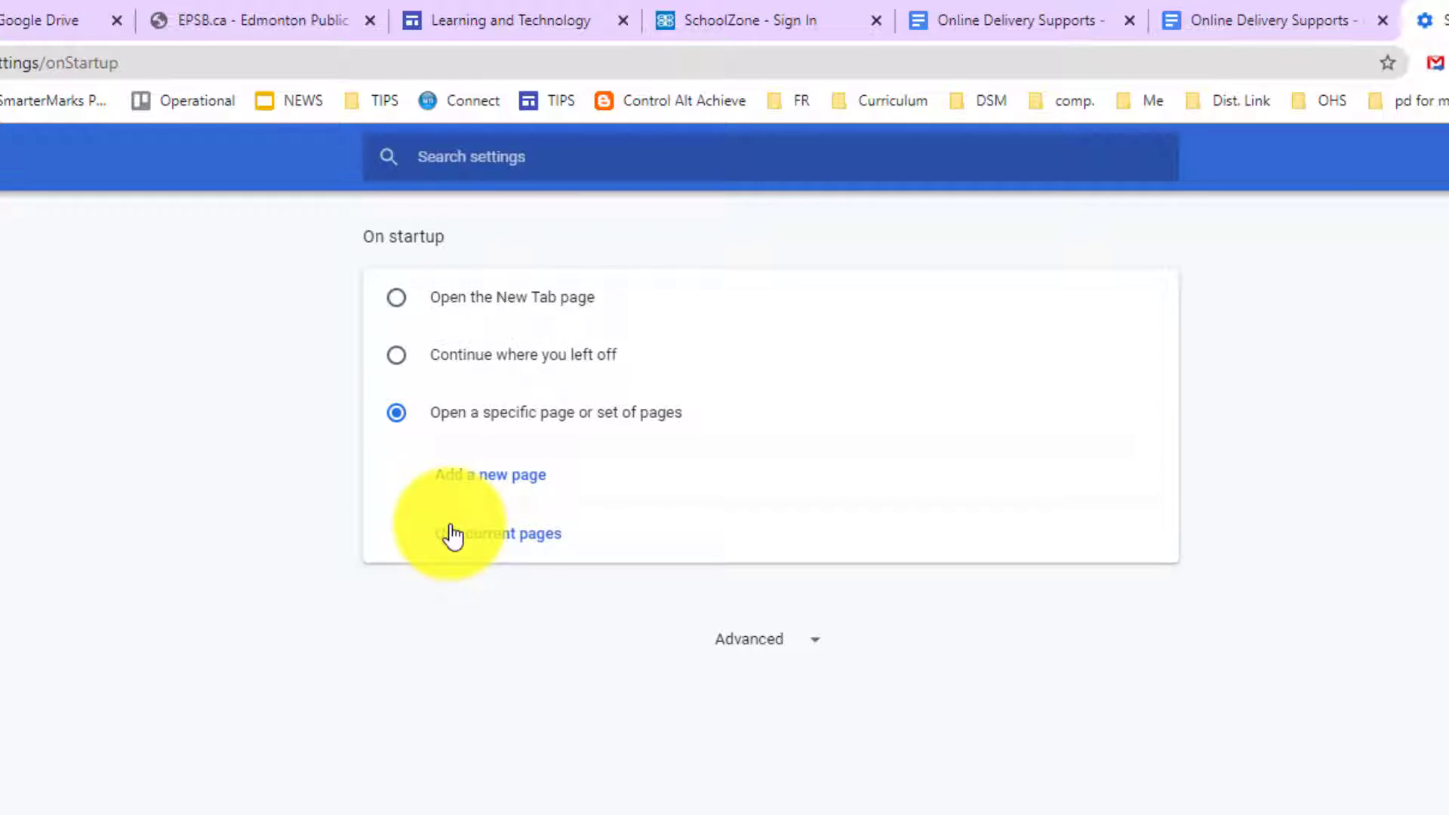
{"action": "left_click", "coordinate": [479, 480]}
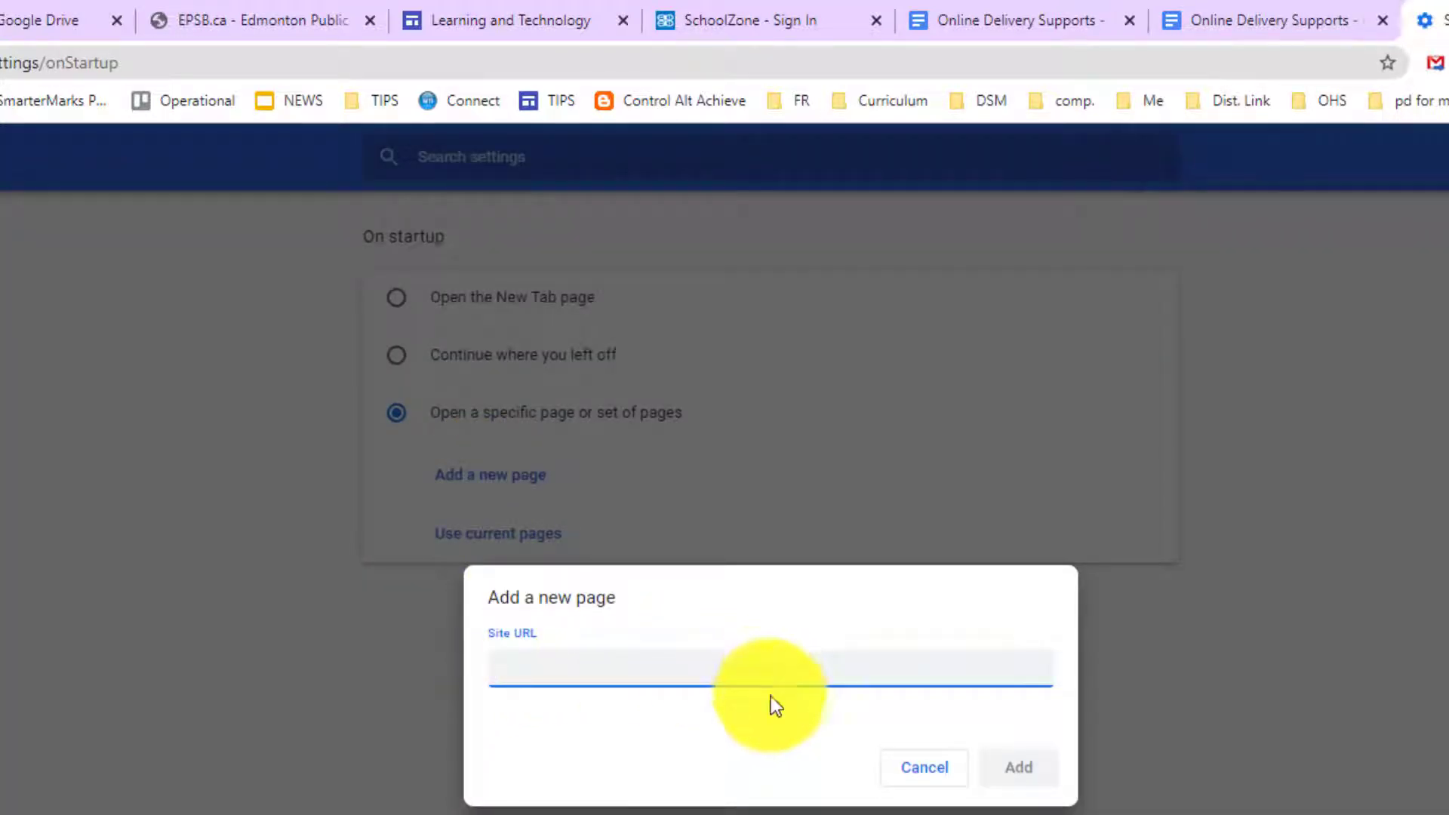
{"action": "left_click", "coordinate": [914, 766]}
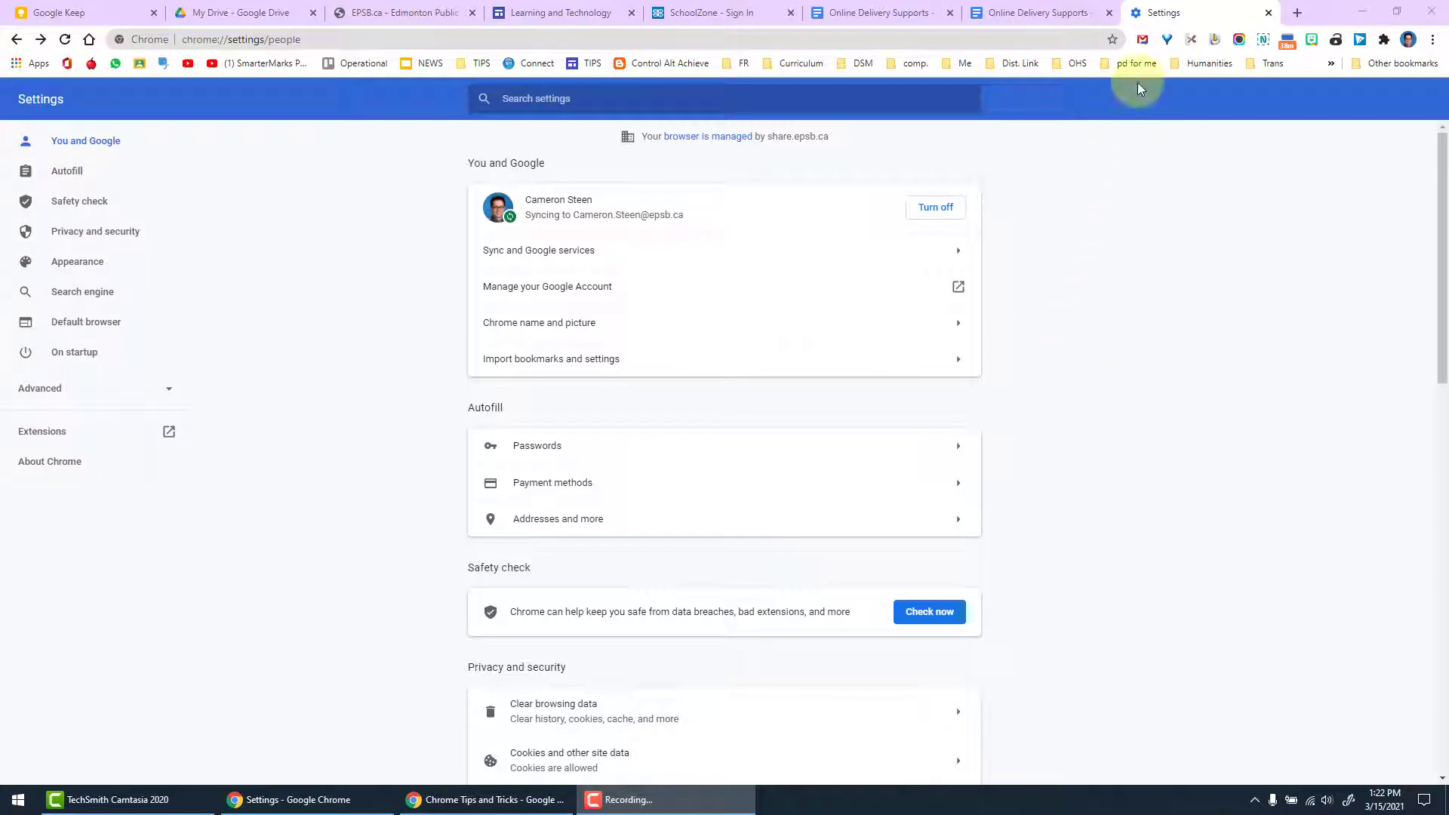
{"action": "left_click", "coordinate": [1431, 39]}
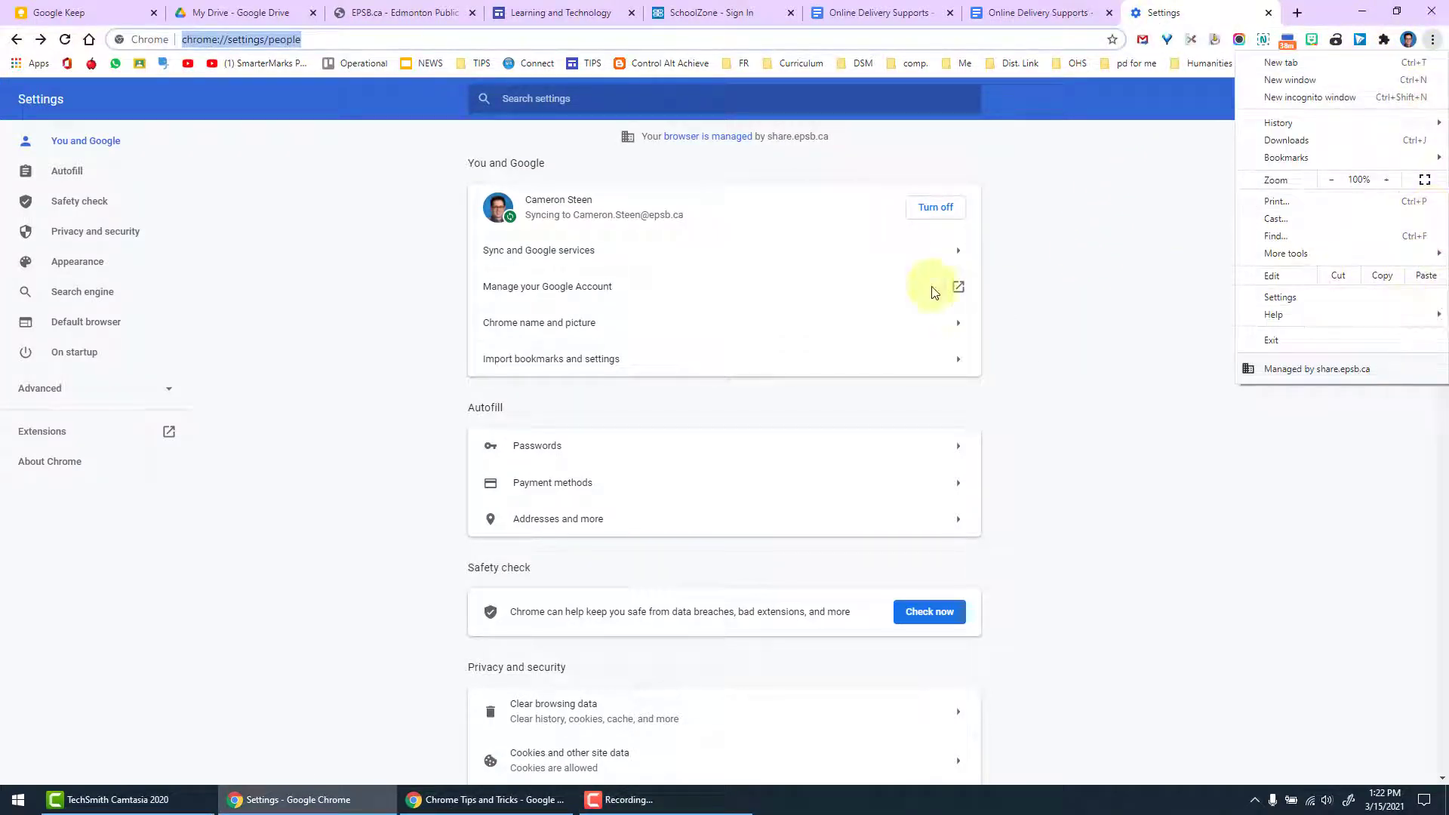
{"action": "left_click", "coordinate": [1027, 263]}
{"action": "scroll", "coordinate": [1087, 294], "scroll_direction": "down", "scroll_amount": 6}
{"action": "scroll", "coordinate": [1088, 375], "scroll_direction": "down", "scroll_amount": 2}
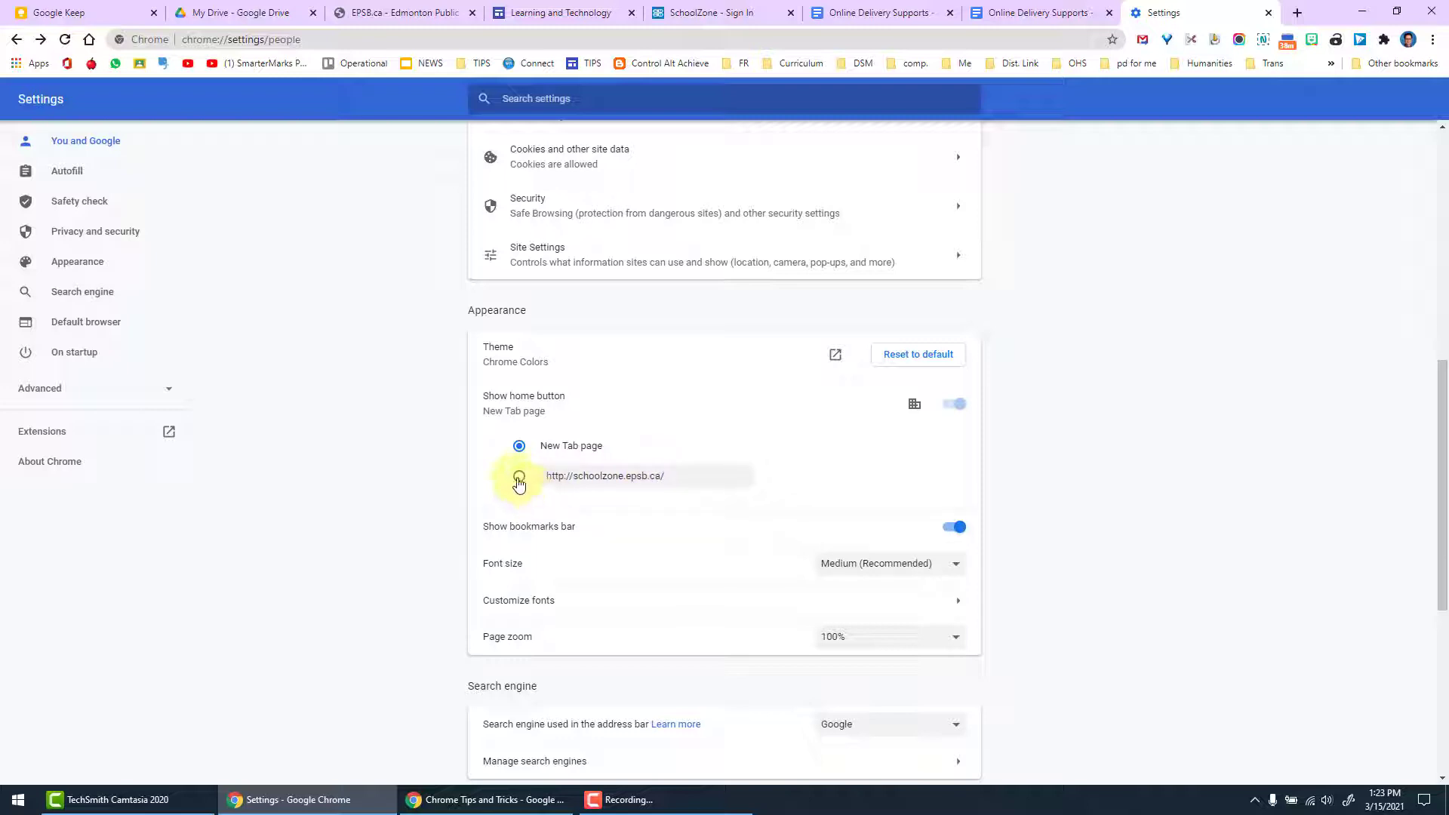
{"action": "left_click", "coordinate": [520, 476]}
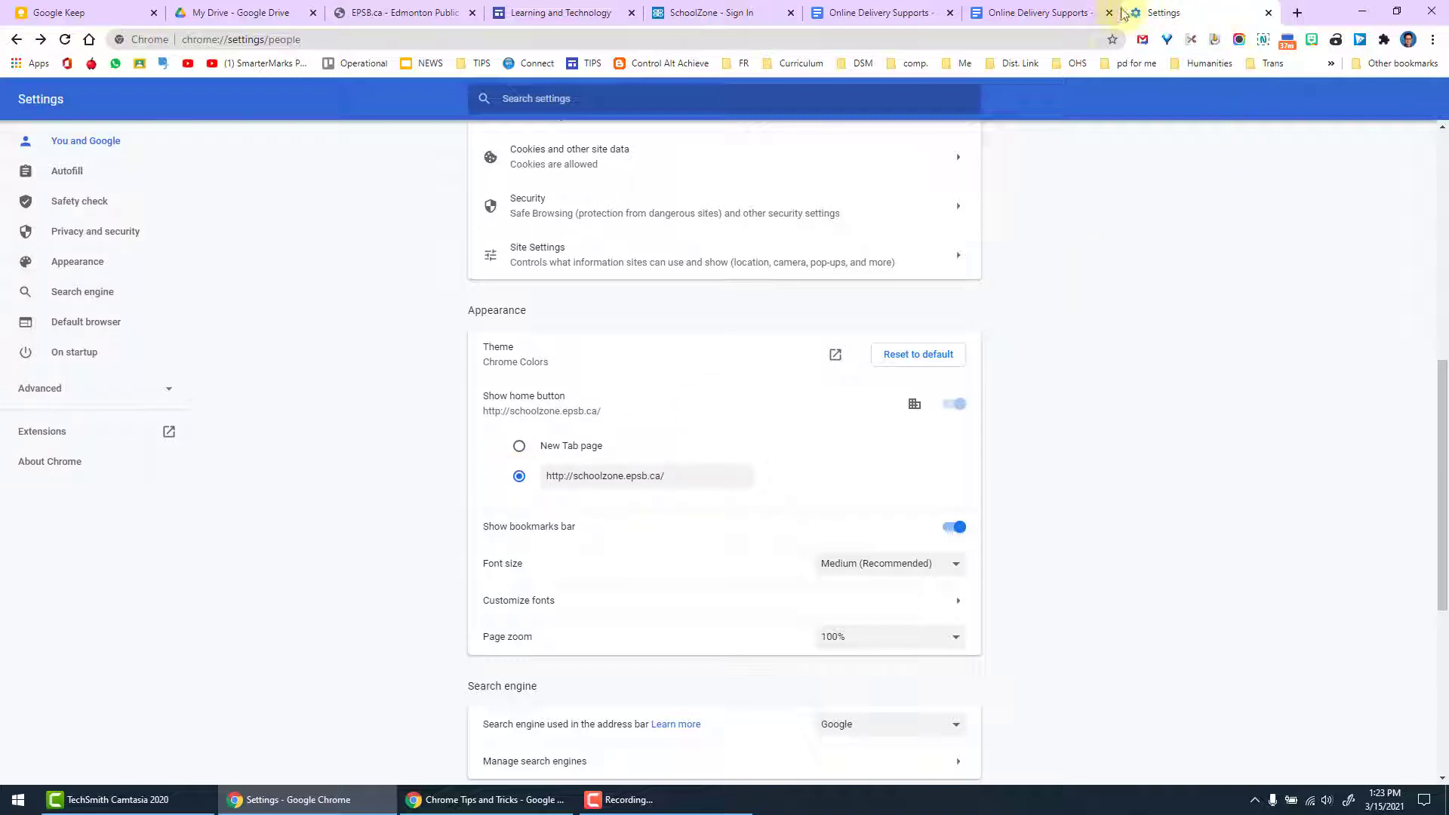
{"action": "left_click", "coordinate": [89, 41]}
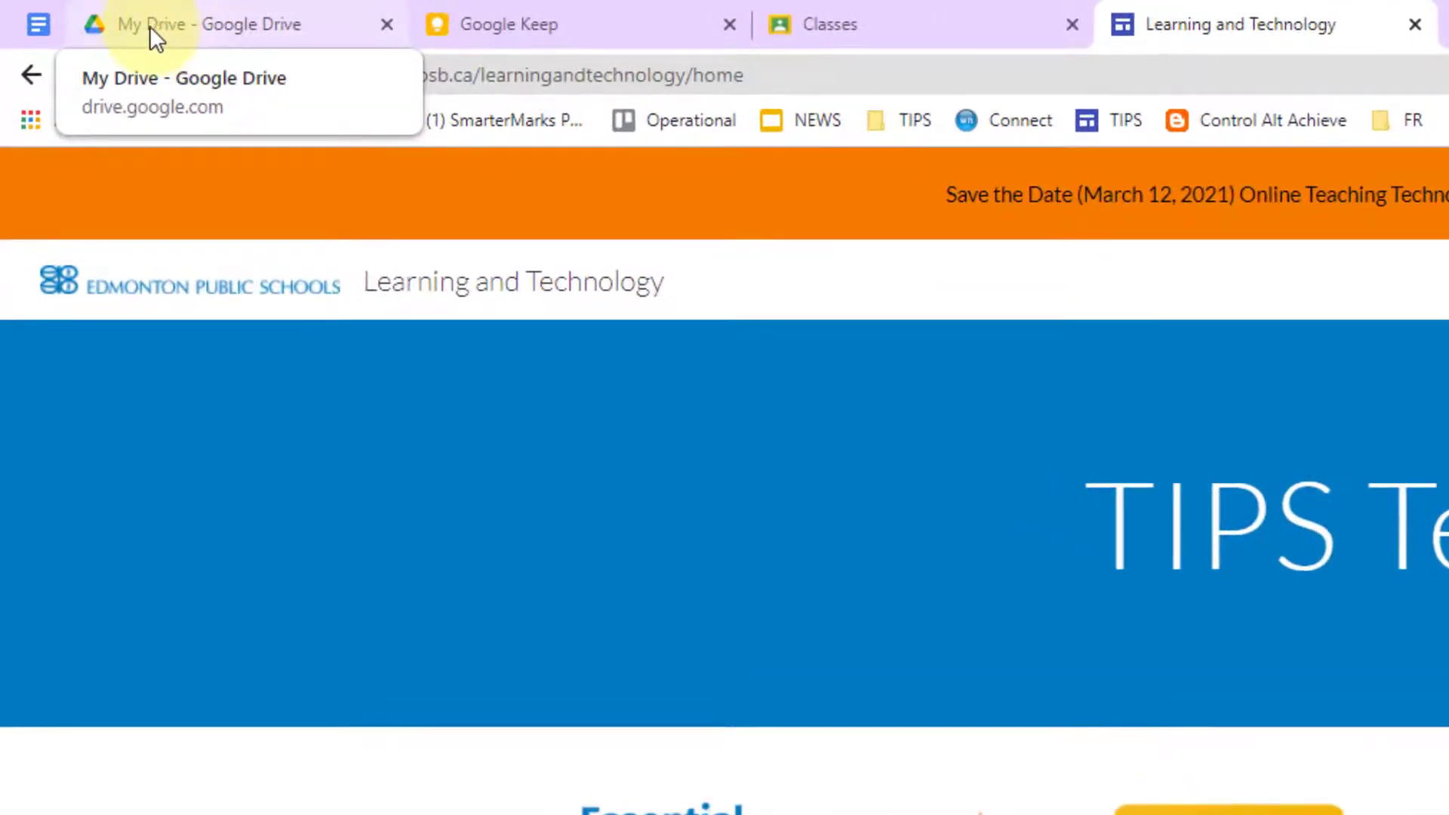
Step: Pin each of the four tabs: My Drive, Google Keep, Classes, and Learning and Technology
{"action": "right_click", "coordinate": [165, 21]}
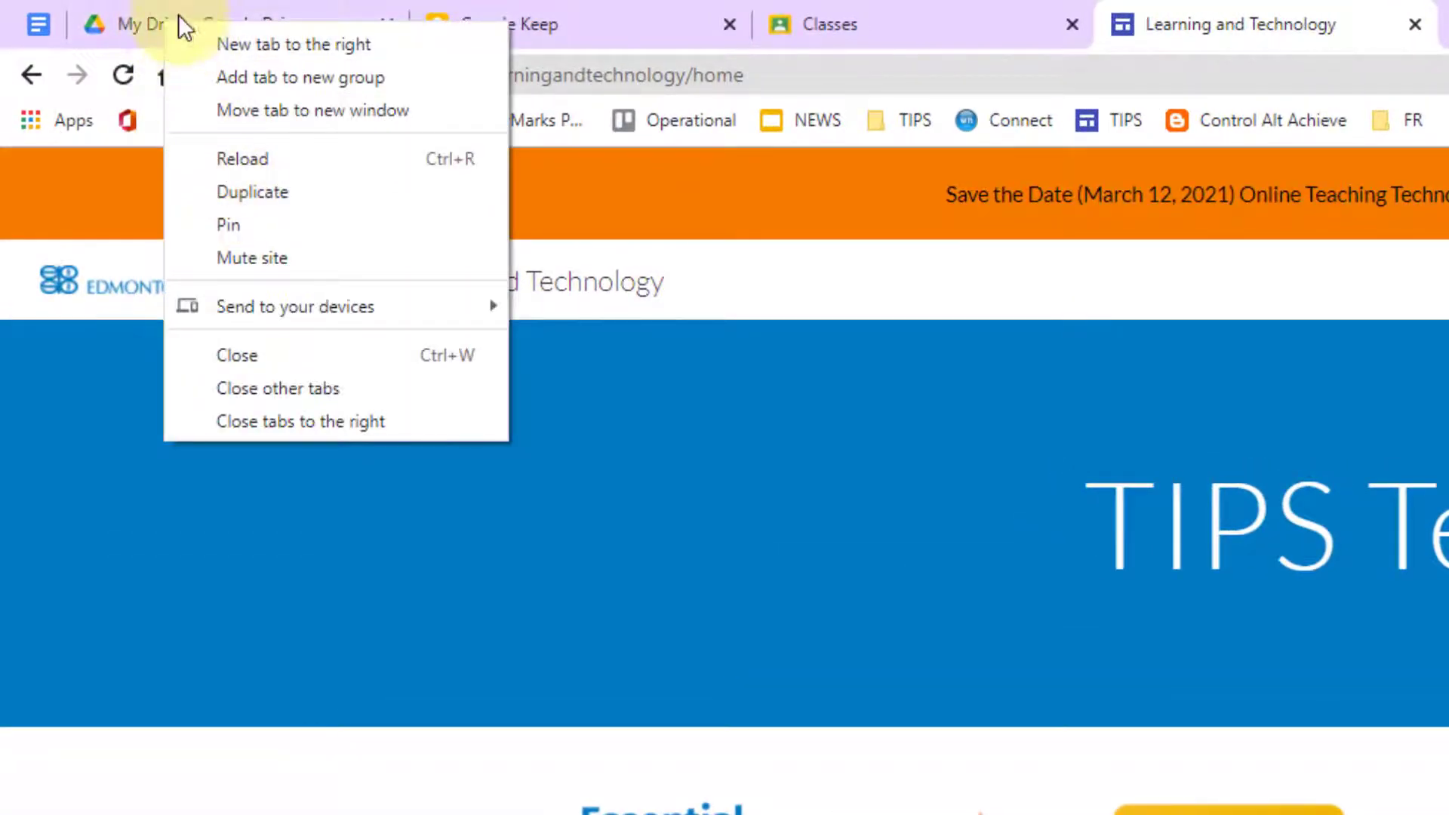
{"action": "left_click", "coordinate": [243, 223]}
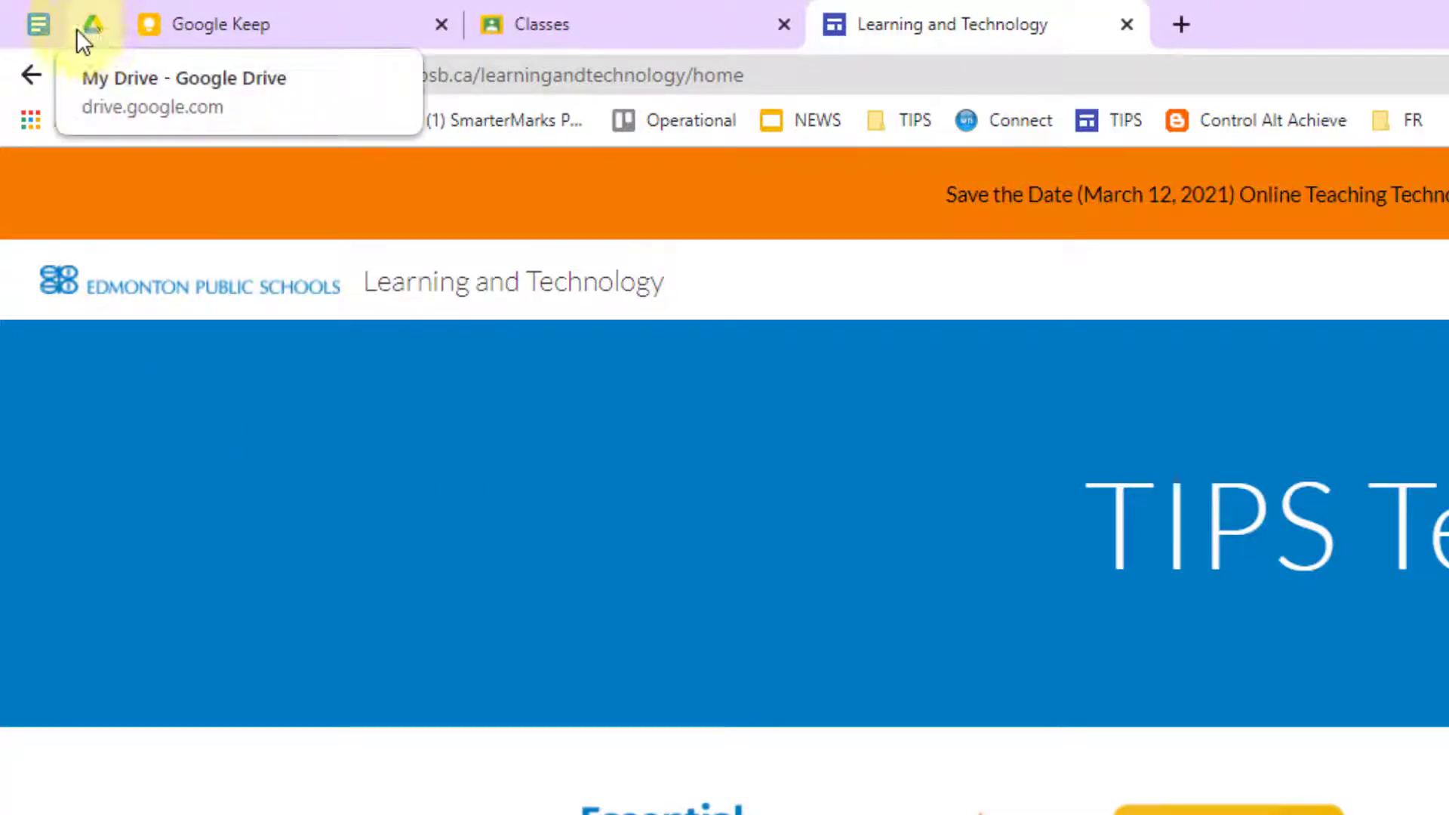
{"action": "right_click", "coordinate": [220, 25]}
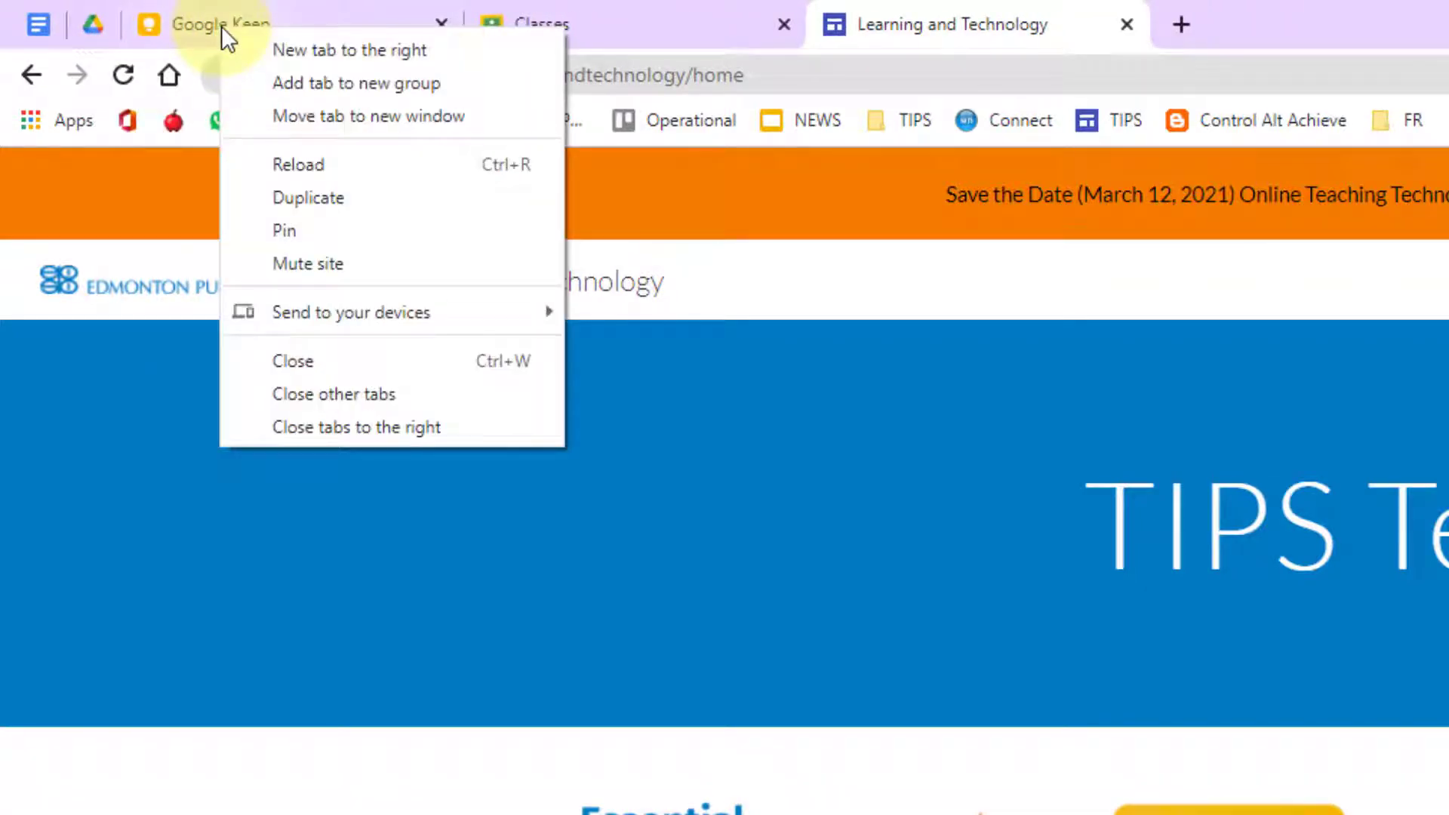
{"action": "left_click", "coordinate": [279, 226]}
{"action": "right_click", "coordinate": [309, 11]}
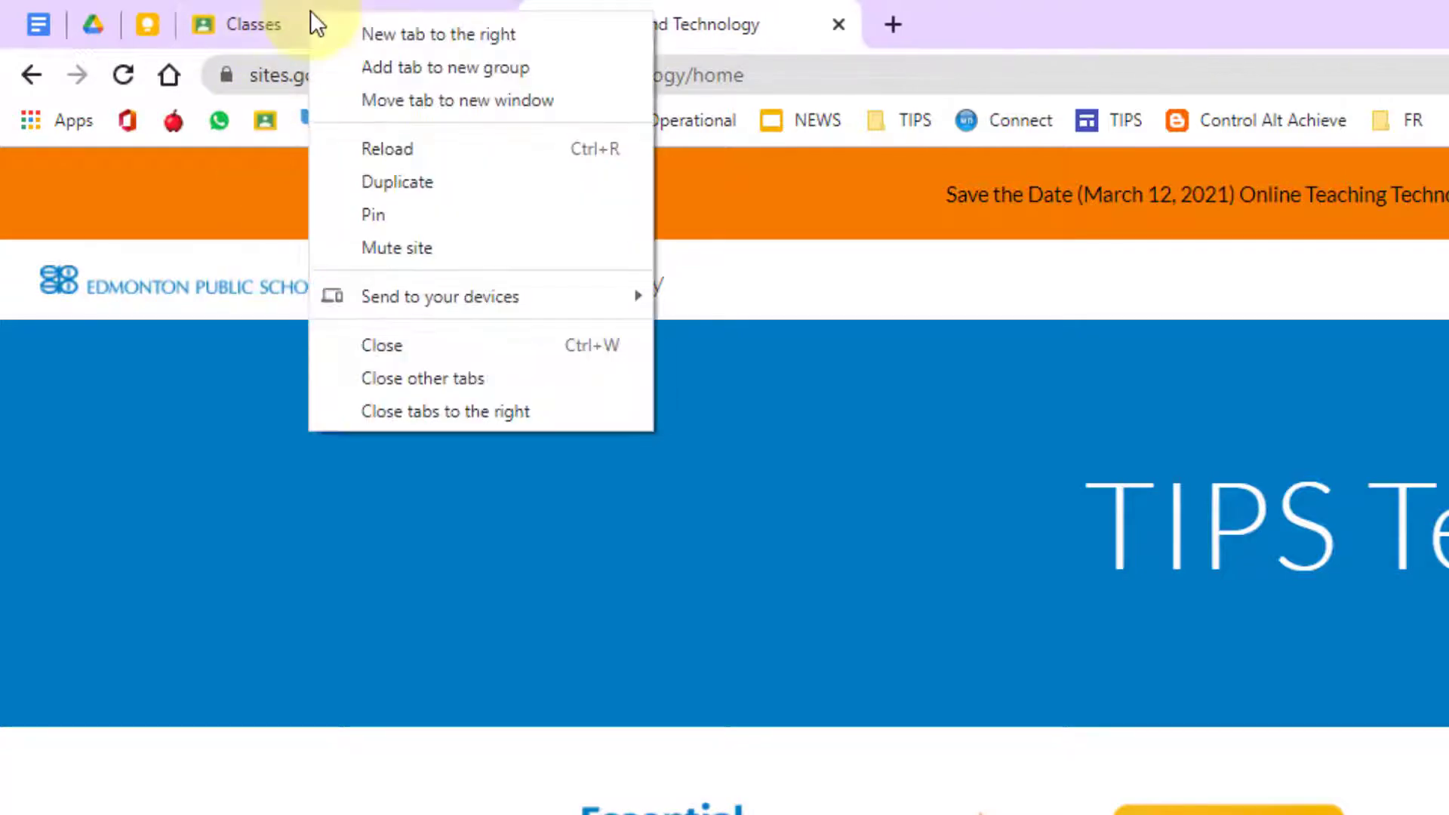
{"action": "left_click", "coordinate": [373, 214]}
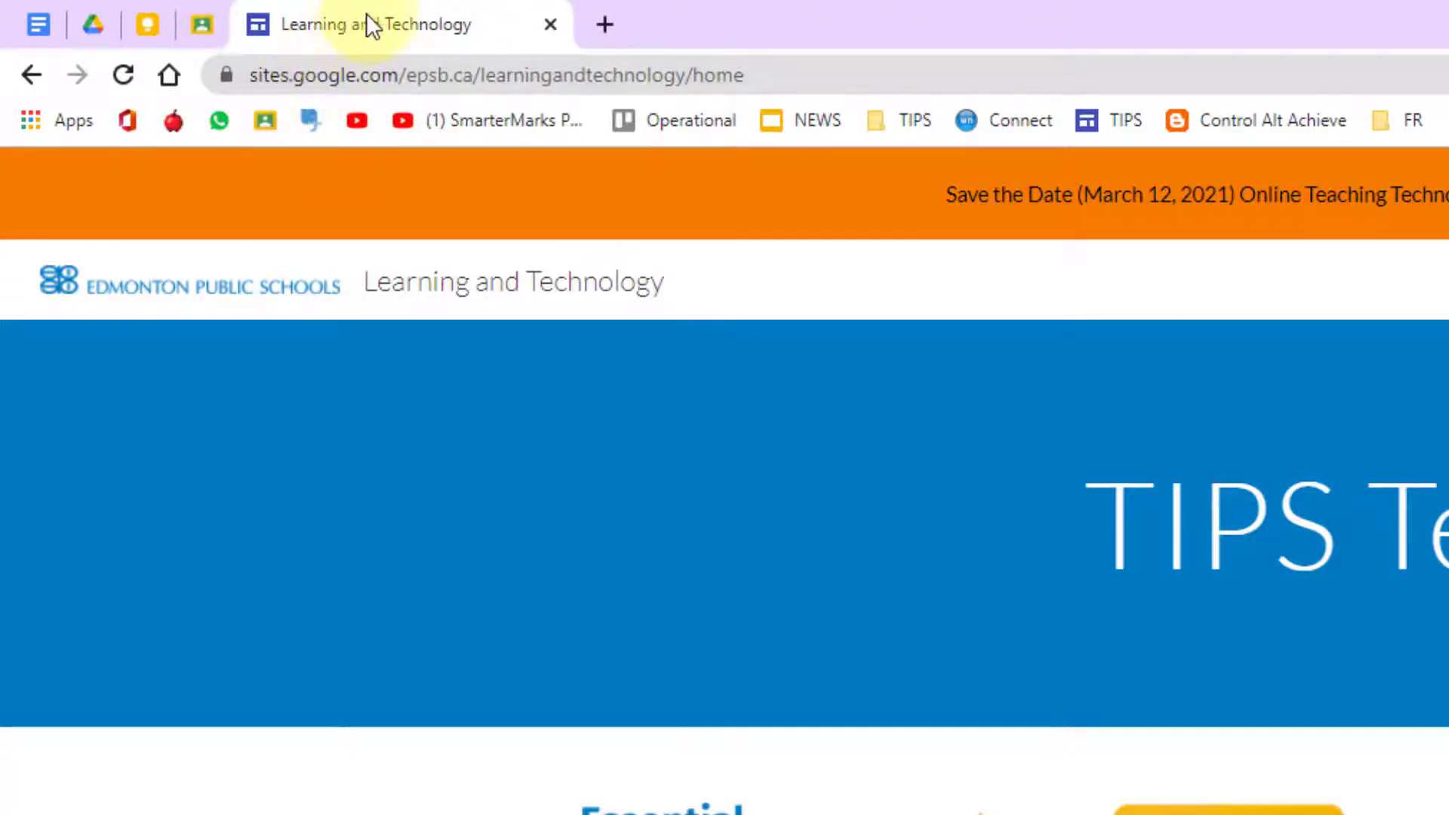
{"action": "right_click", "coordinate": [380, 28]}
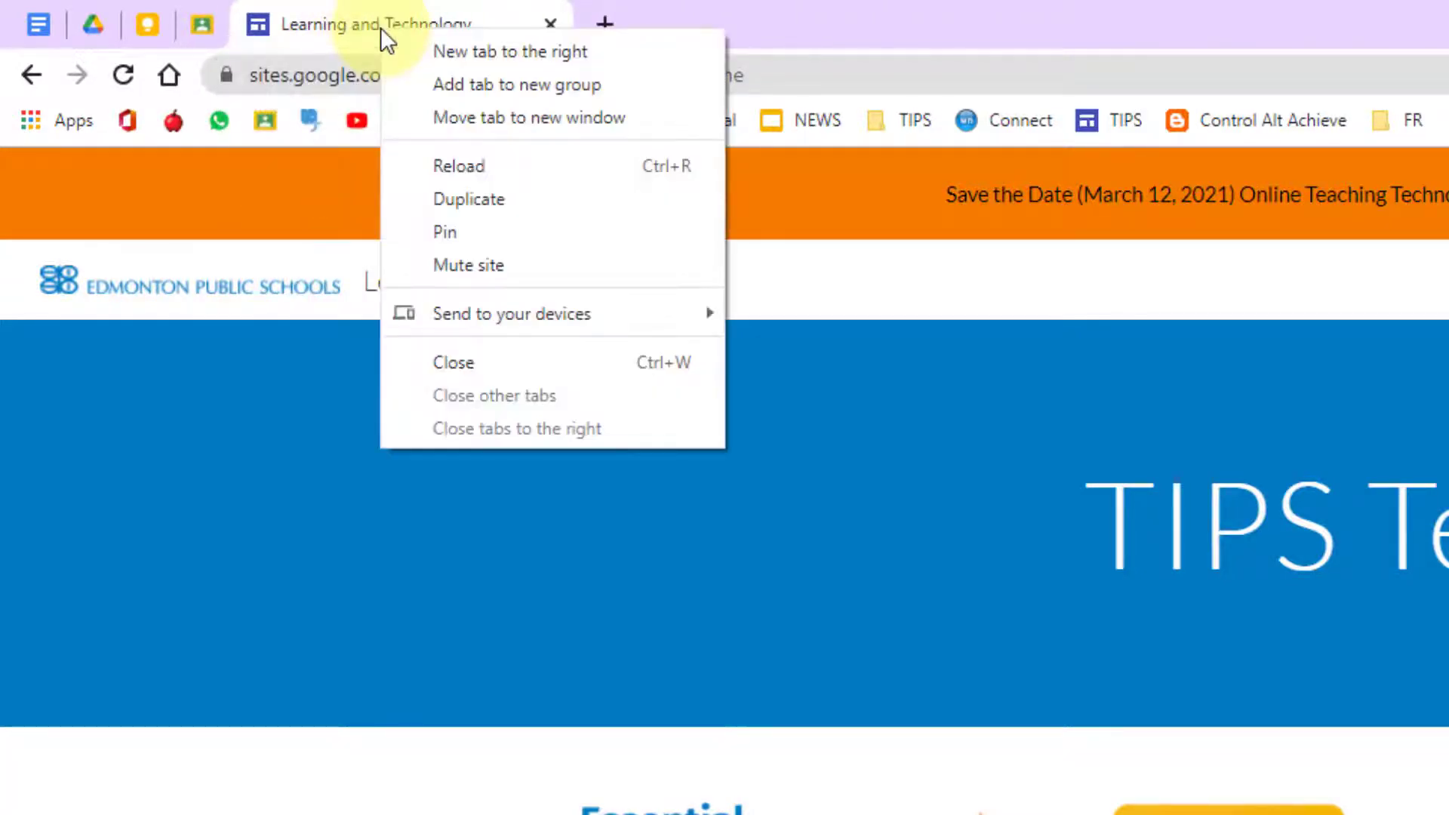
{"action": "left_click", "coordinate": [423, 224]}
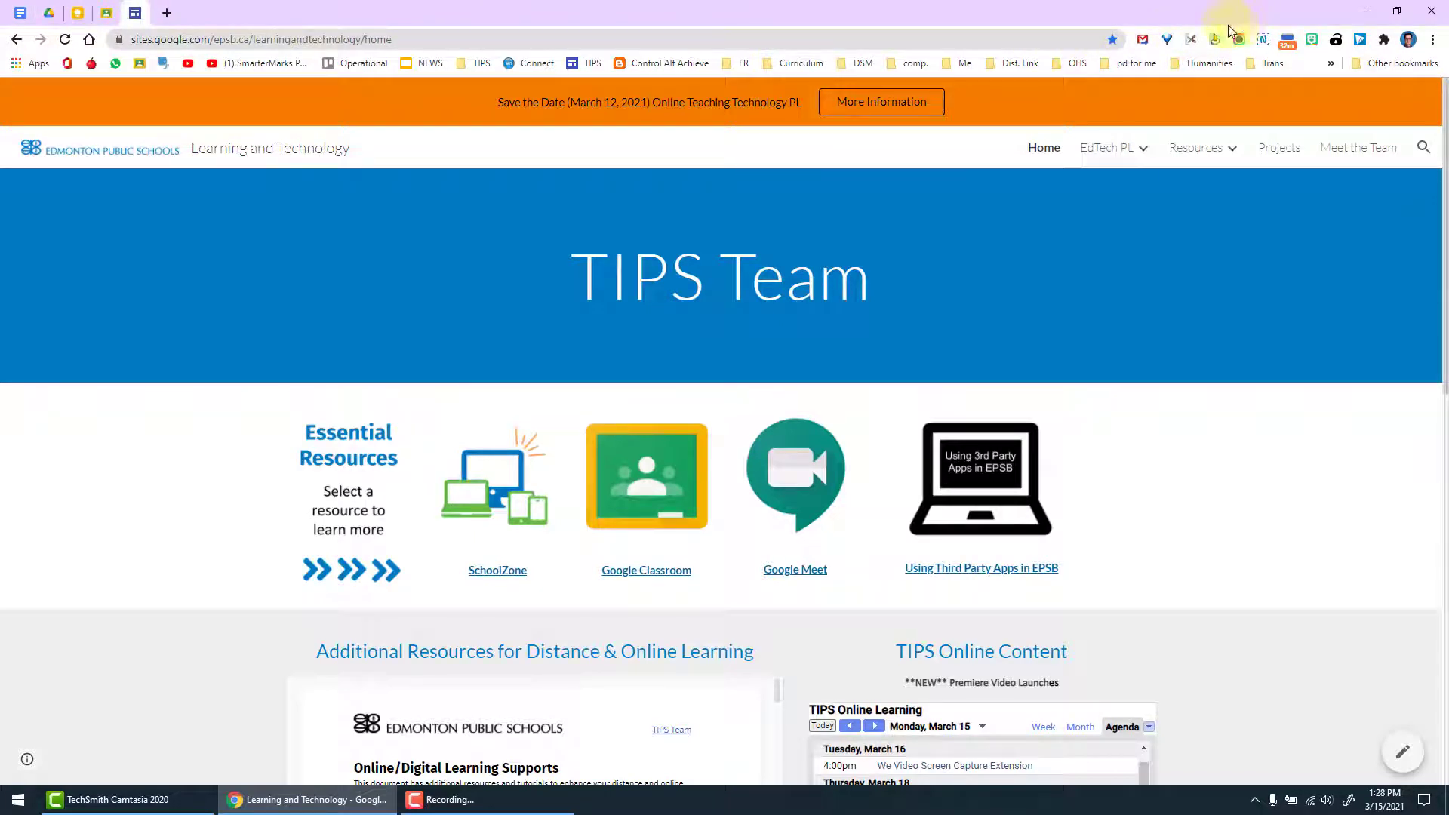
Step: Close the Chrome window, then relaunch Chrome by searching 'chrome' from the Start menu
{"action": "left_click", "coordinate": [1436, 13]}
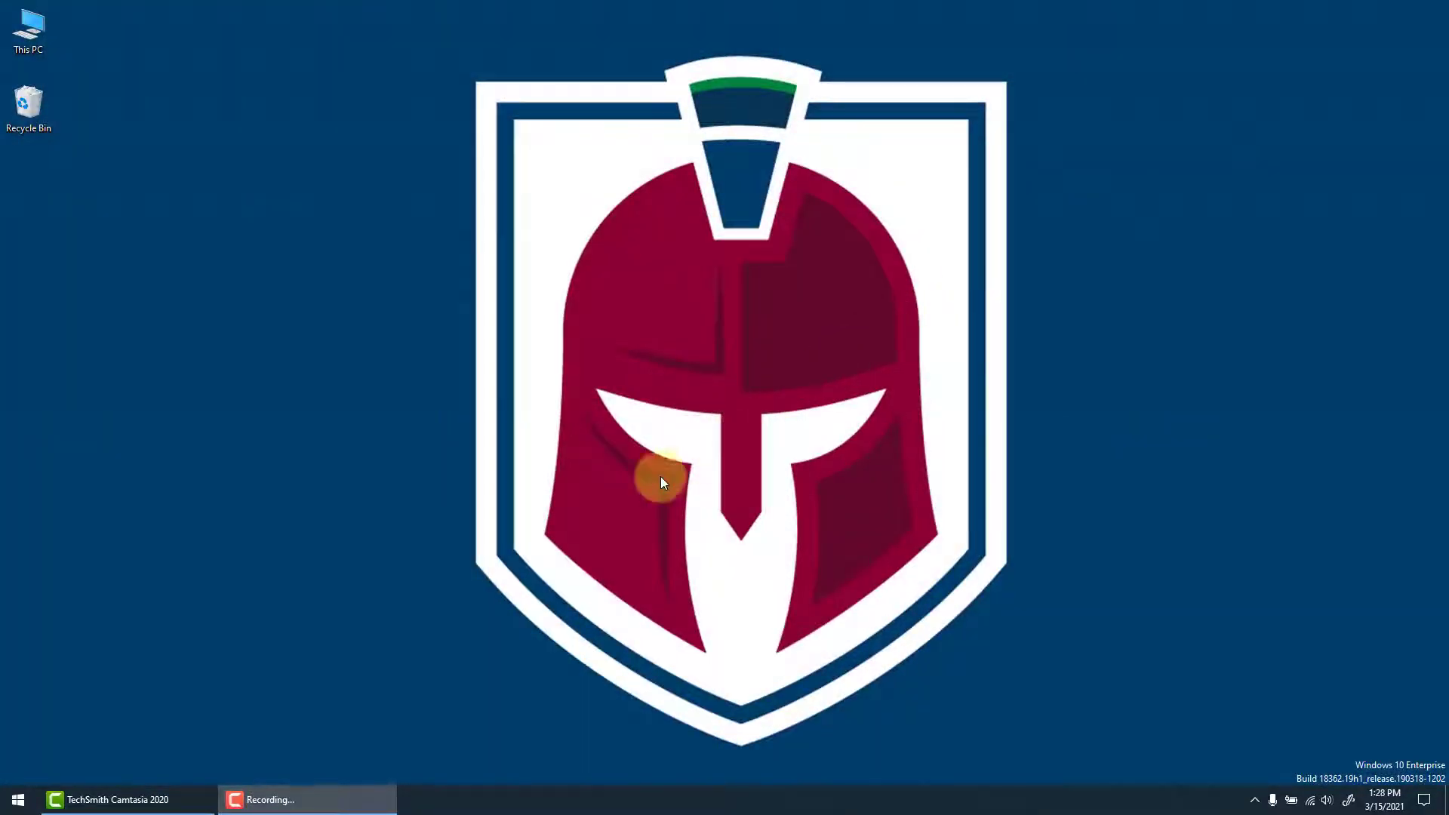
{"action": "key", "text": "super"}
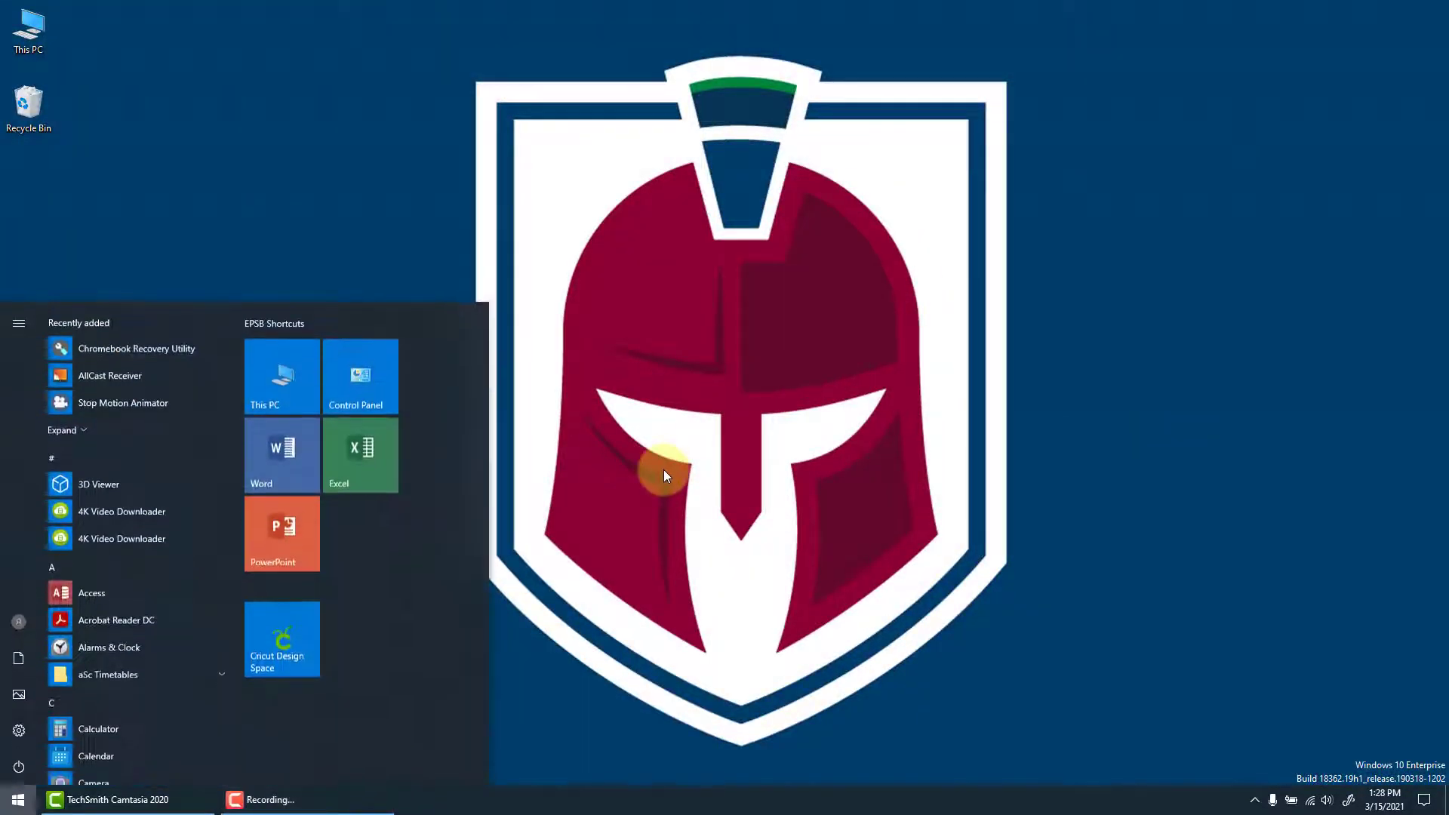
{"action": "type", "text": "chrome"}
{"action": "key", "text": "Return"}
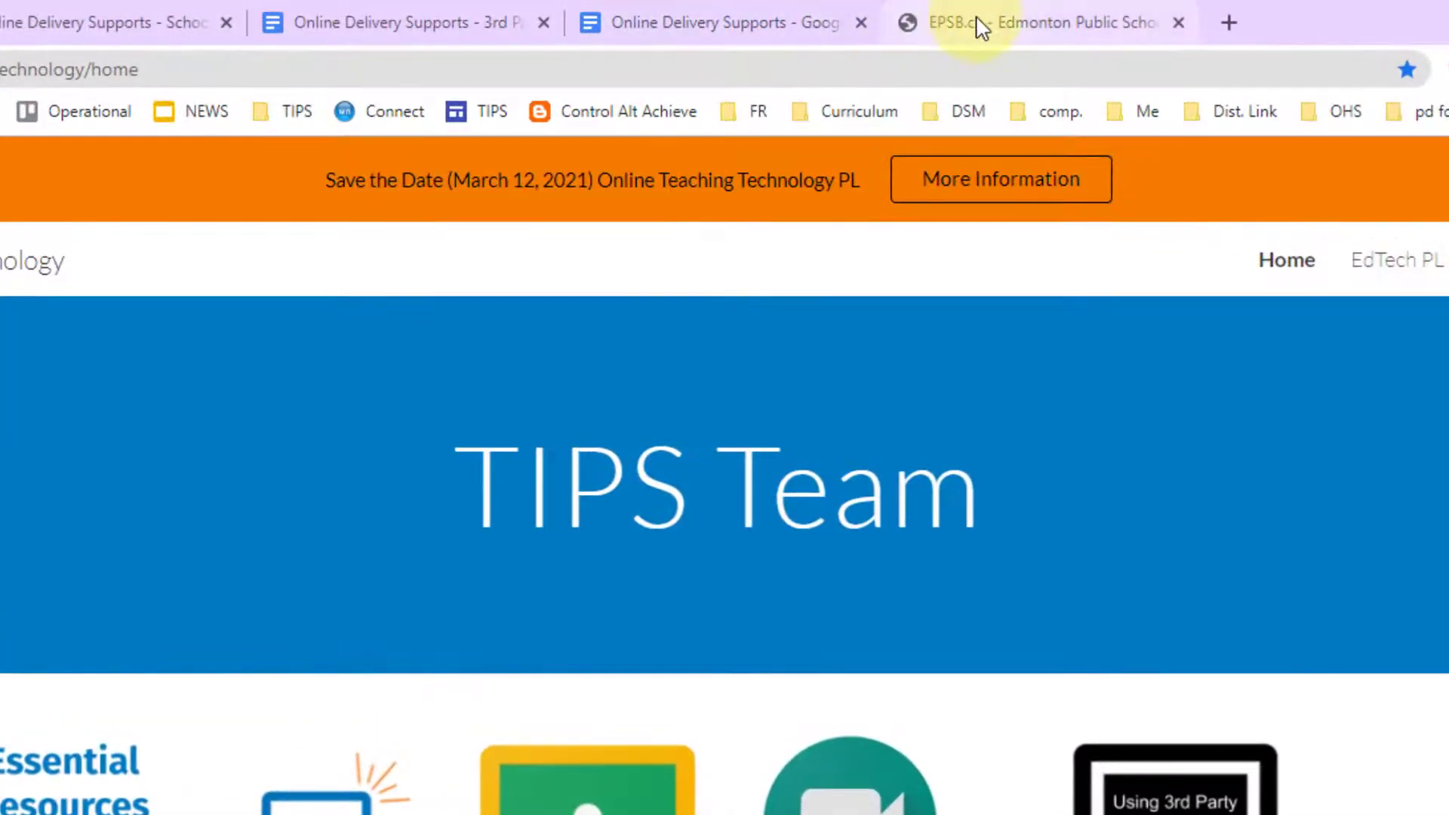
Step: Put the EPSB.ca tab into a new purple tab group named Work
{"action": "right_click", "coordinate": [946, 21]}
{"action": "key", "text": "Escape"}
{"action": "left_click", "coordinate": [949, 28]}
{"action": "right_click", "coordinate": [974, 25]}
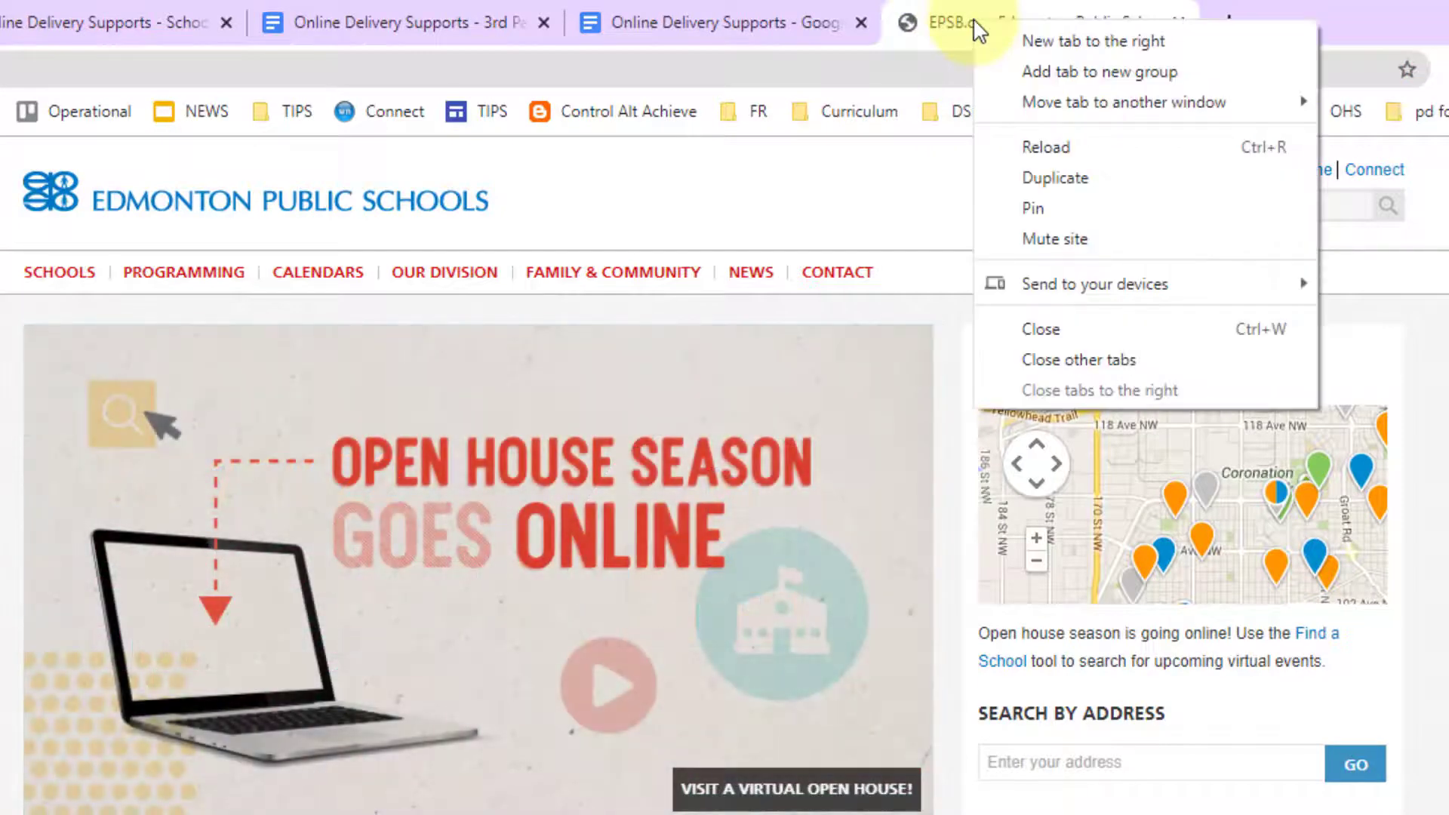
{"action": "left_click", "coordinate": [1040, 71]}
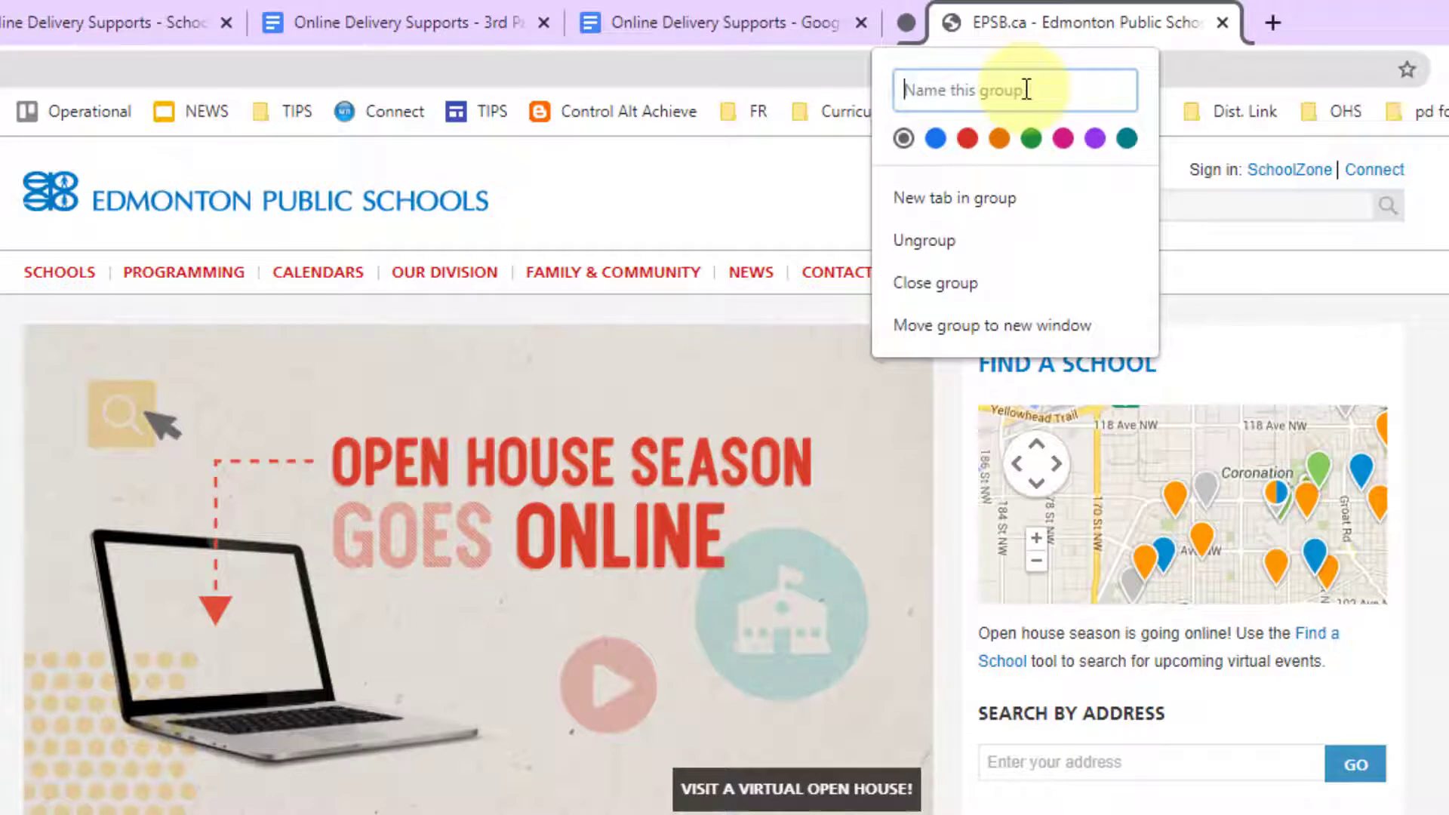
{"action": "type", "text": "Work"}
{"action": "key", "text": "Return"}
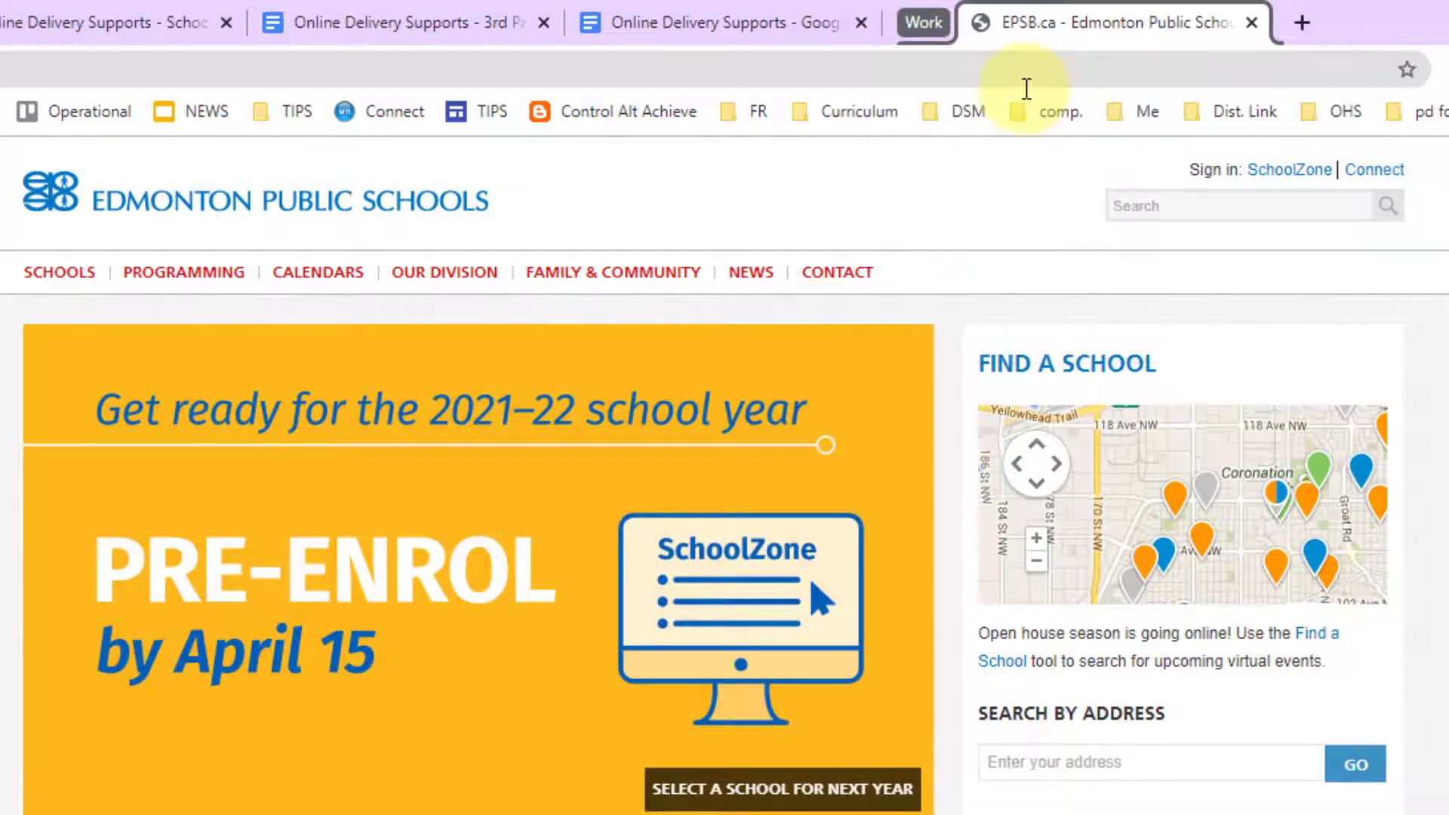
{"action": "left_click", "coordinate": [925, 20]}
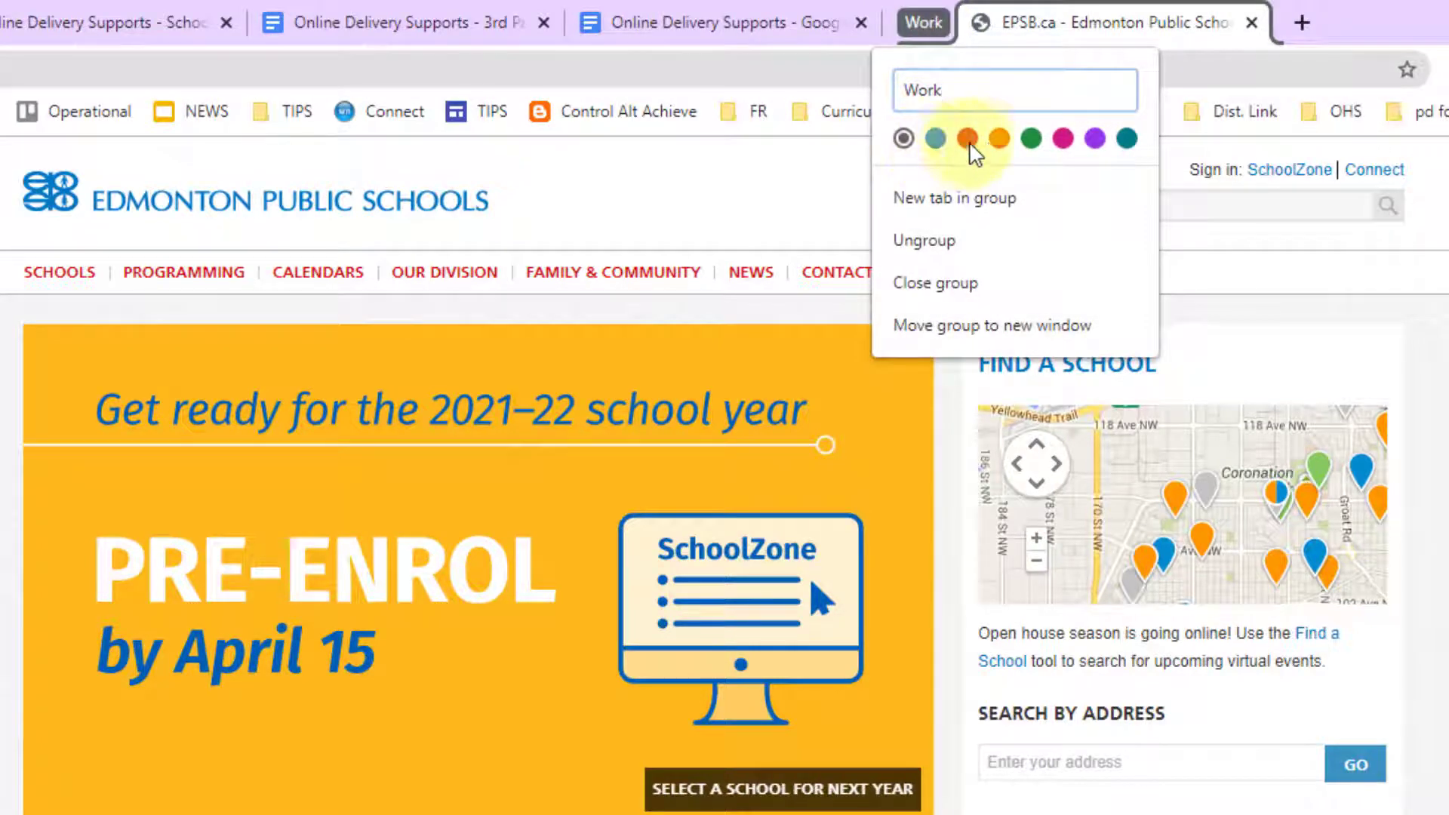
{"action": "left_click", "coordinate": [1099, 144]}
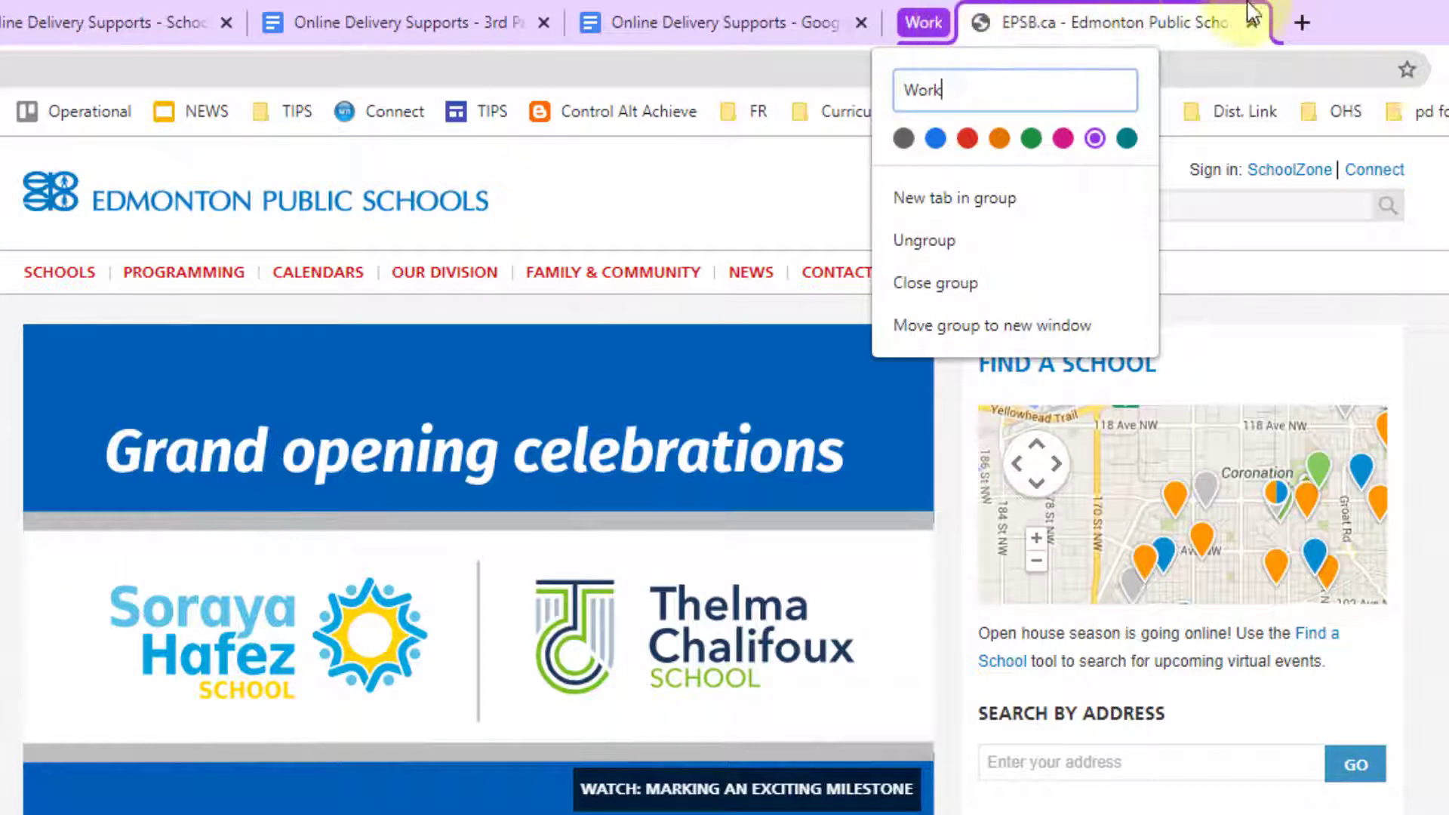
{"action": "left_click", "coordinate": [1396, 45]}
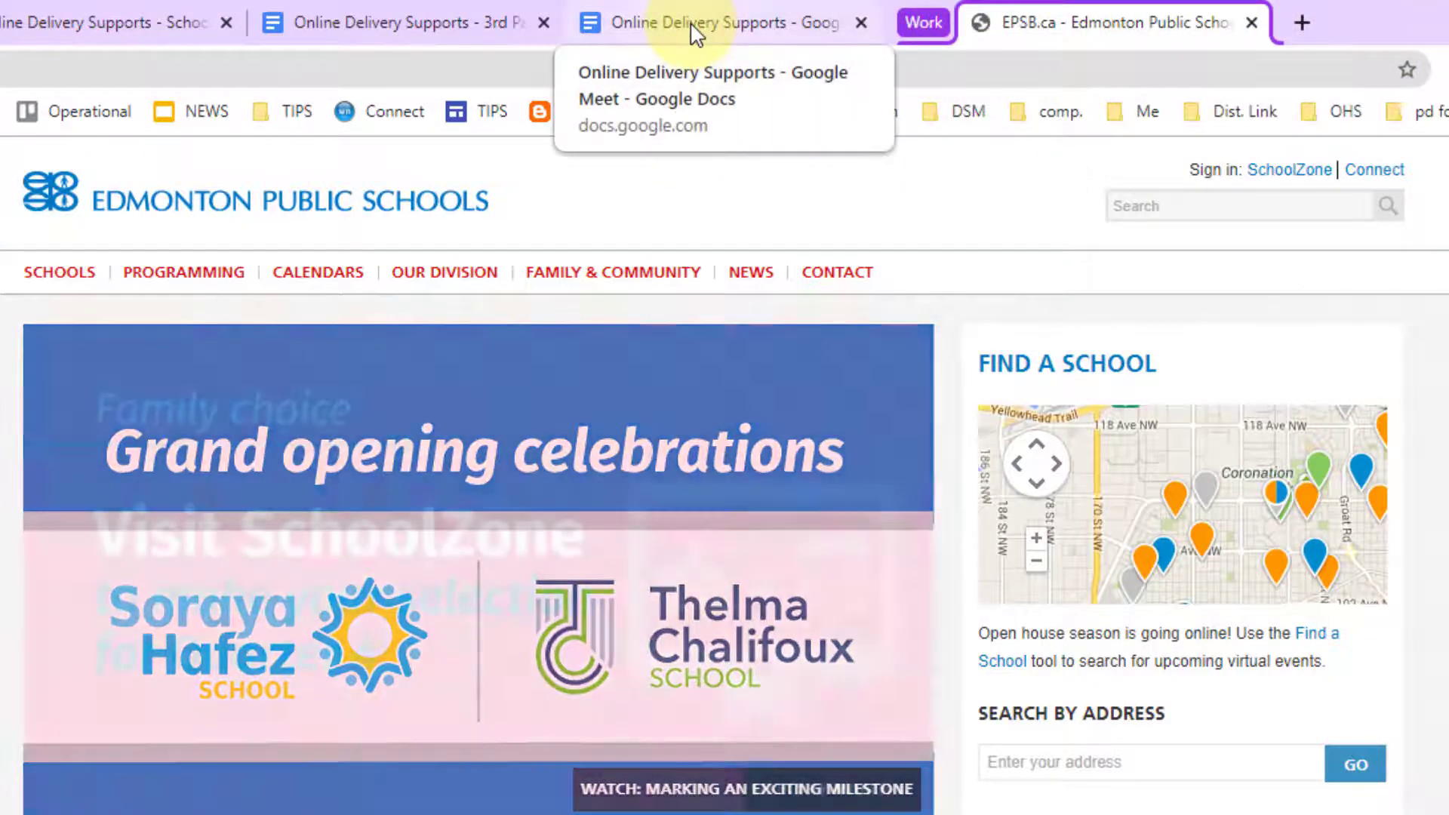
Step: Drag the Google Meet and 3rd Party Apps document tabs next to EPSB.ca in the Work group
{"action": "left_click", "coordinate": [695, 32]}
{"action": "left_click_drag", "start_coordinate": [694, 34], "coordinate": [1003, 52]}
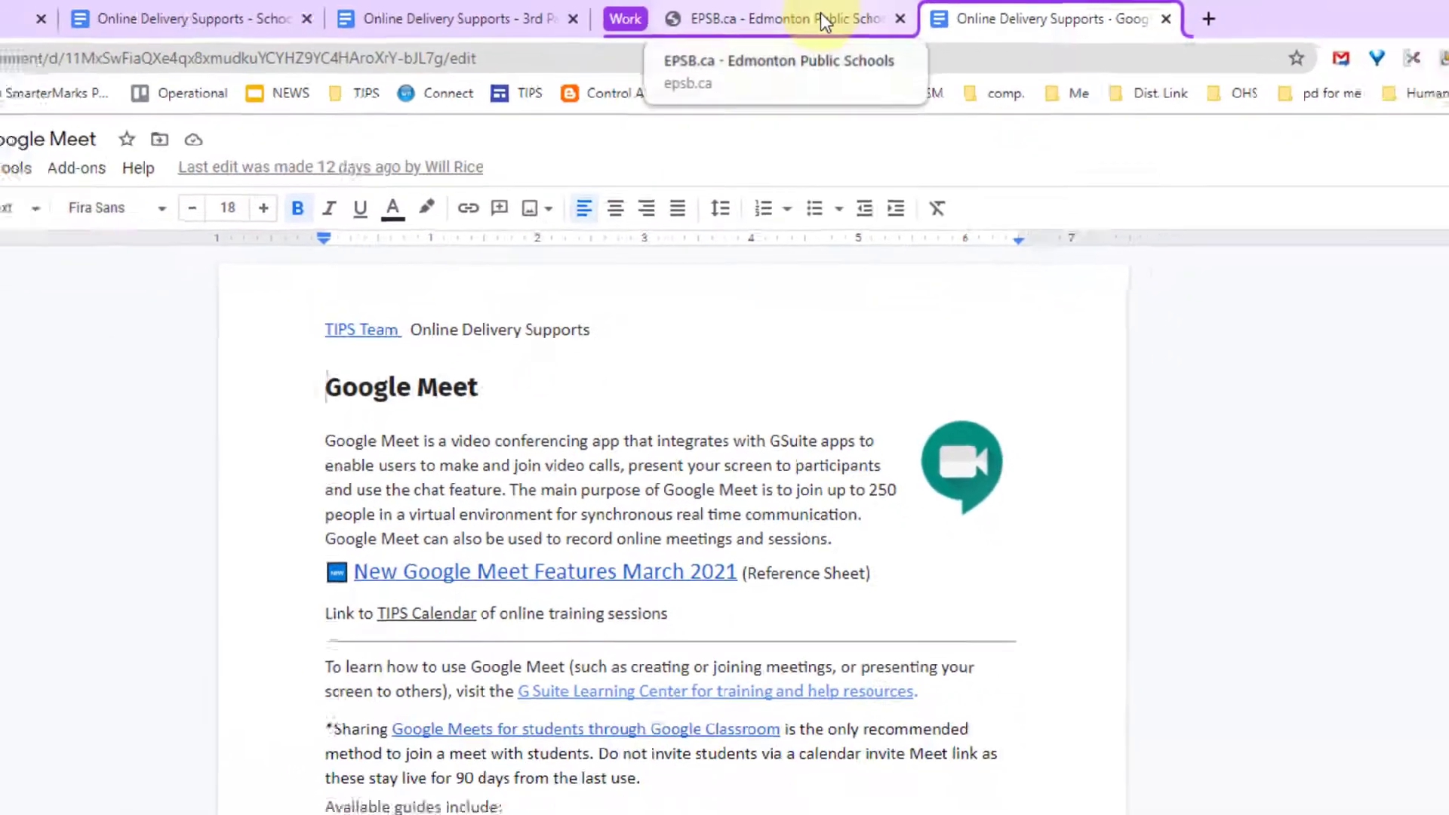
{"action": "left_click", "coordinate": [821, 12]}
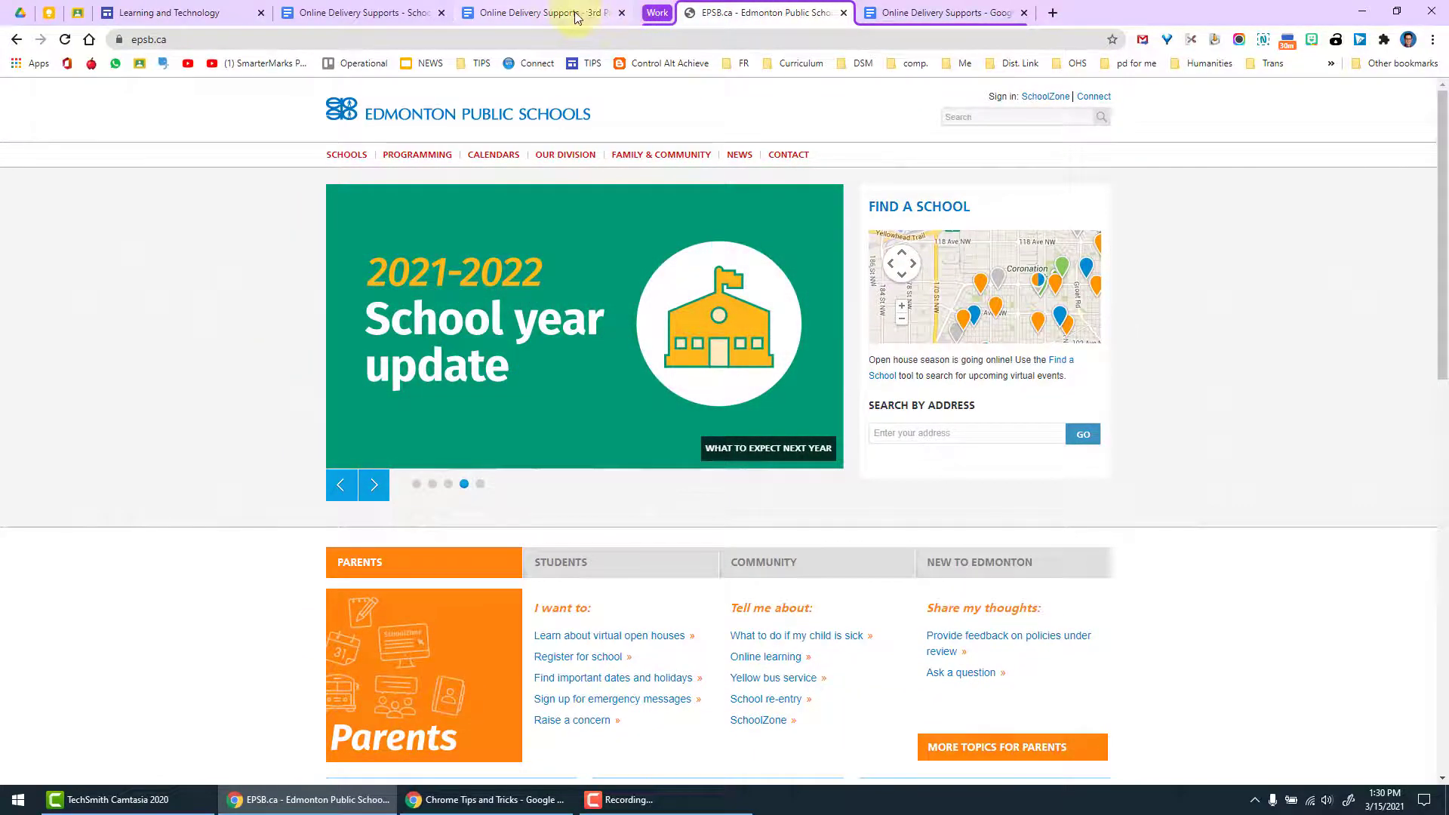
{"action": "left_click_drag", "start_coordinate": [527, 15], "coordinate": [839, 29]}
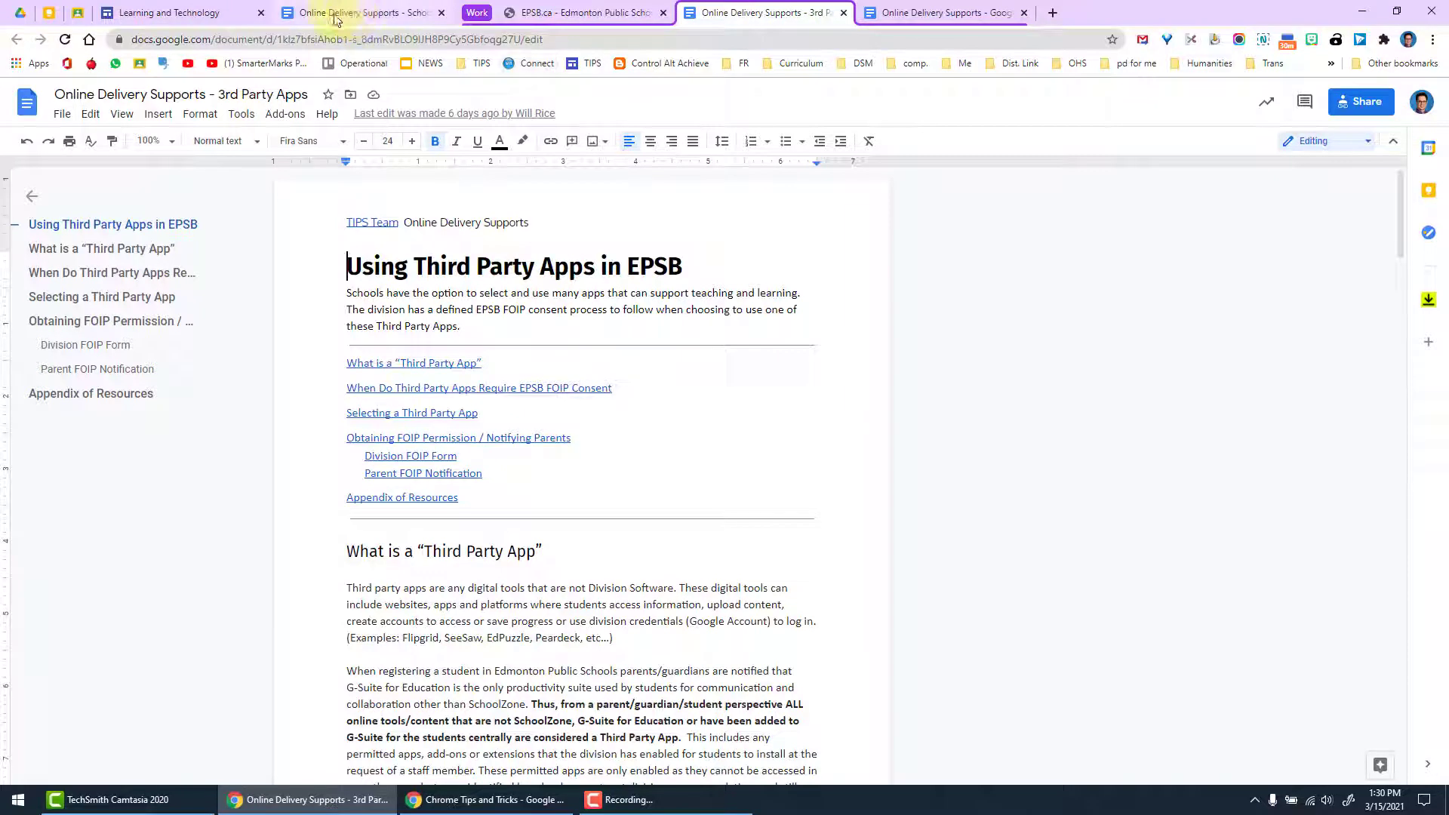
Step: Put the Learning and Technology tab into a new orange group named Research
{"action": "right_click", "coordinate": [225, 14]}
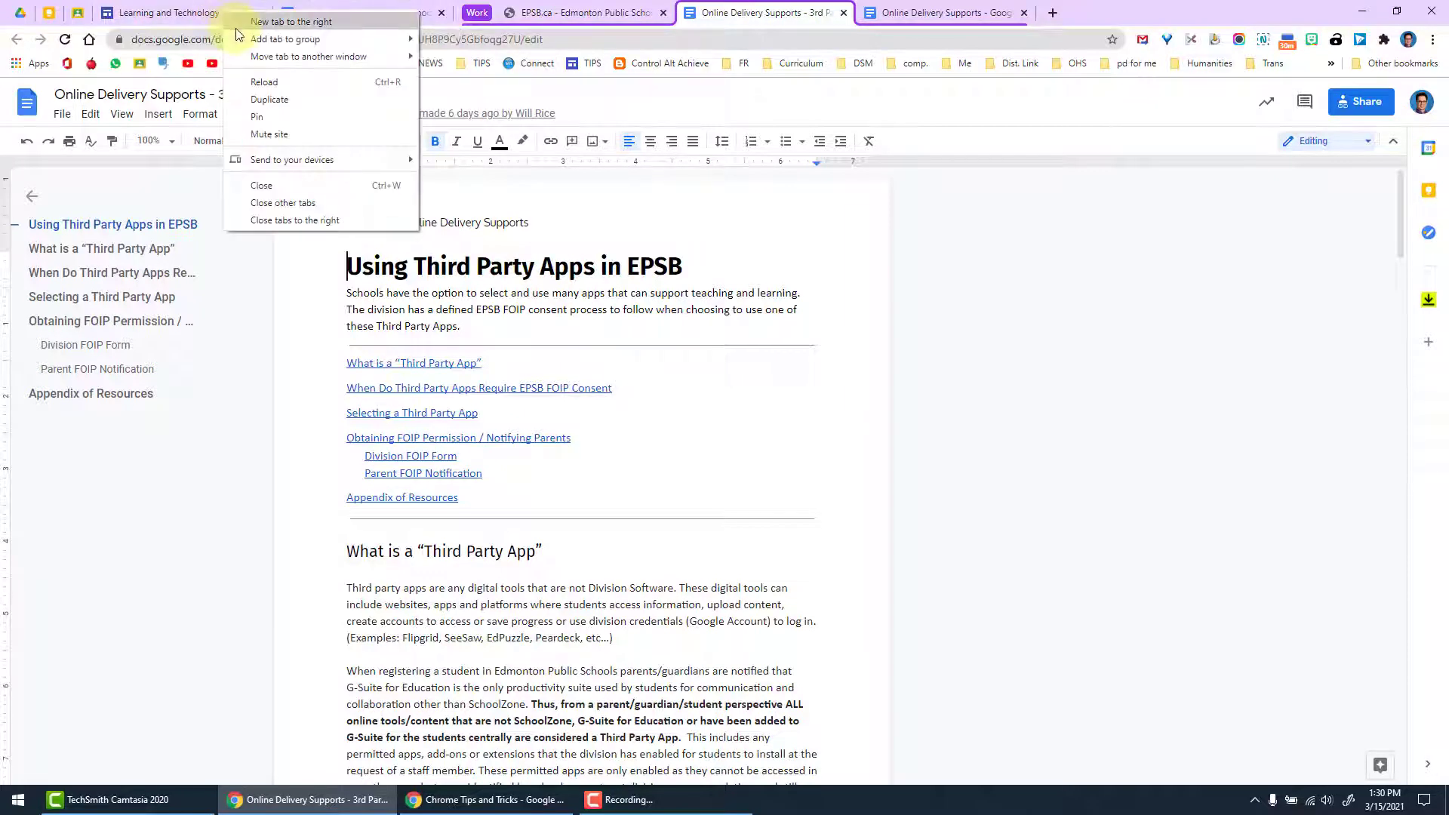
{"action": "mouse_move", "coordinate": [237, 34]}
{"action": "left_click", "coordinate": [477, 38]}
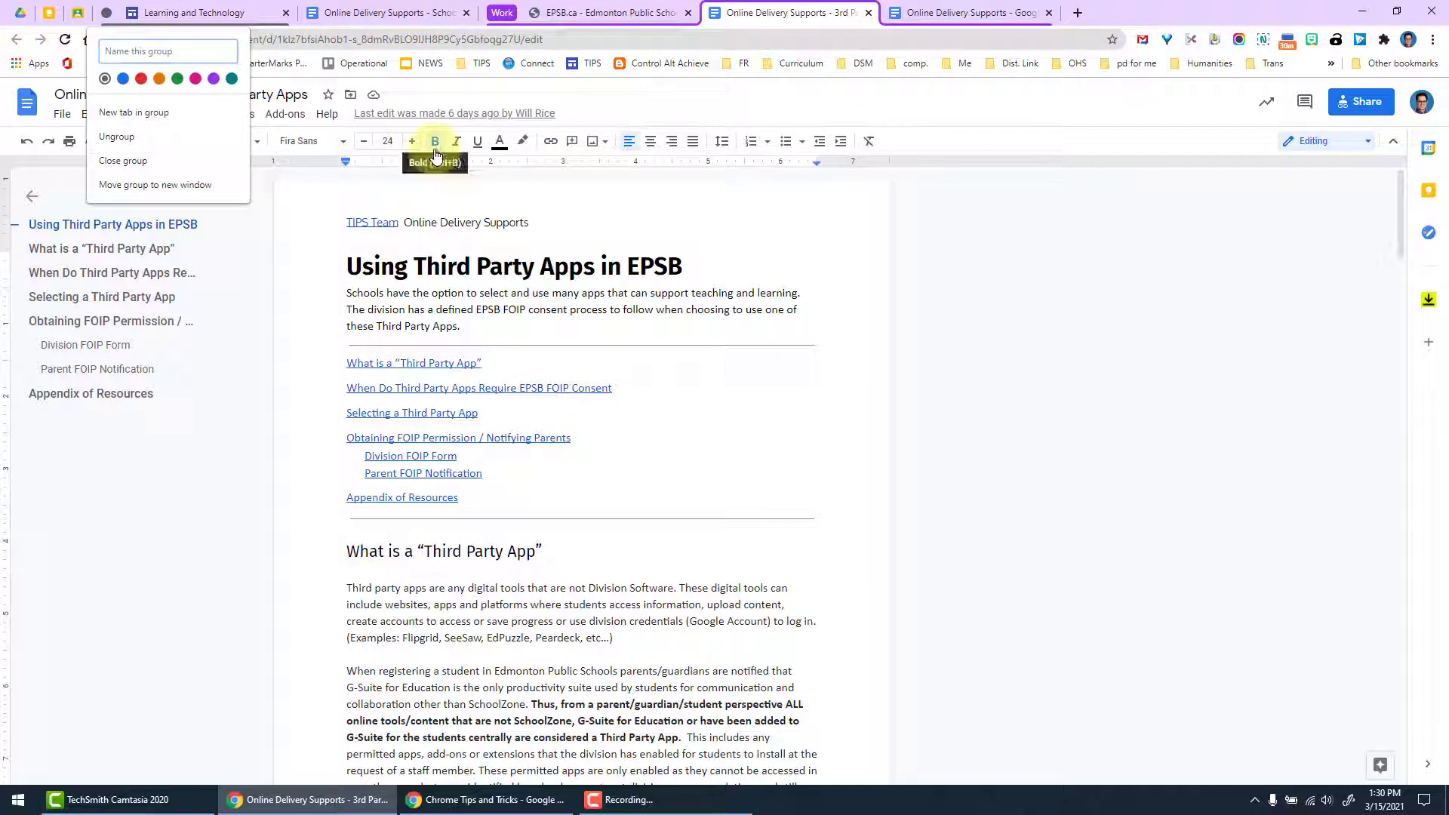
{"action": "type", "text": "Research"}
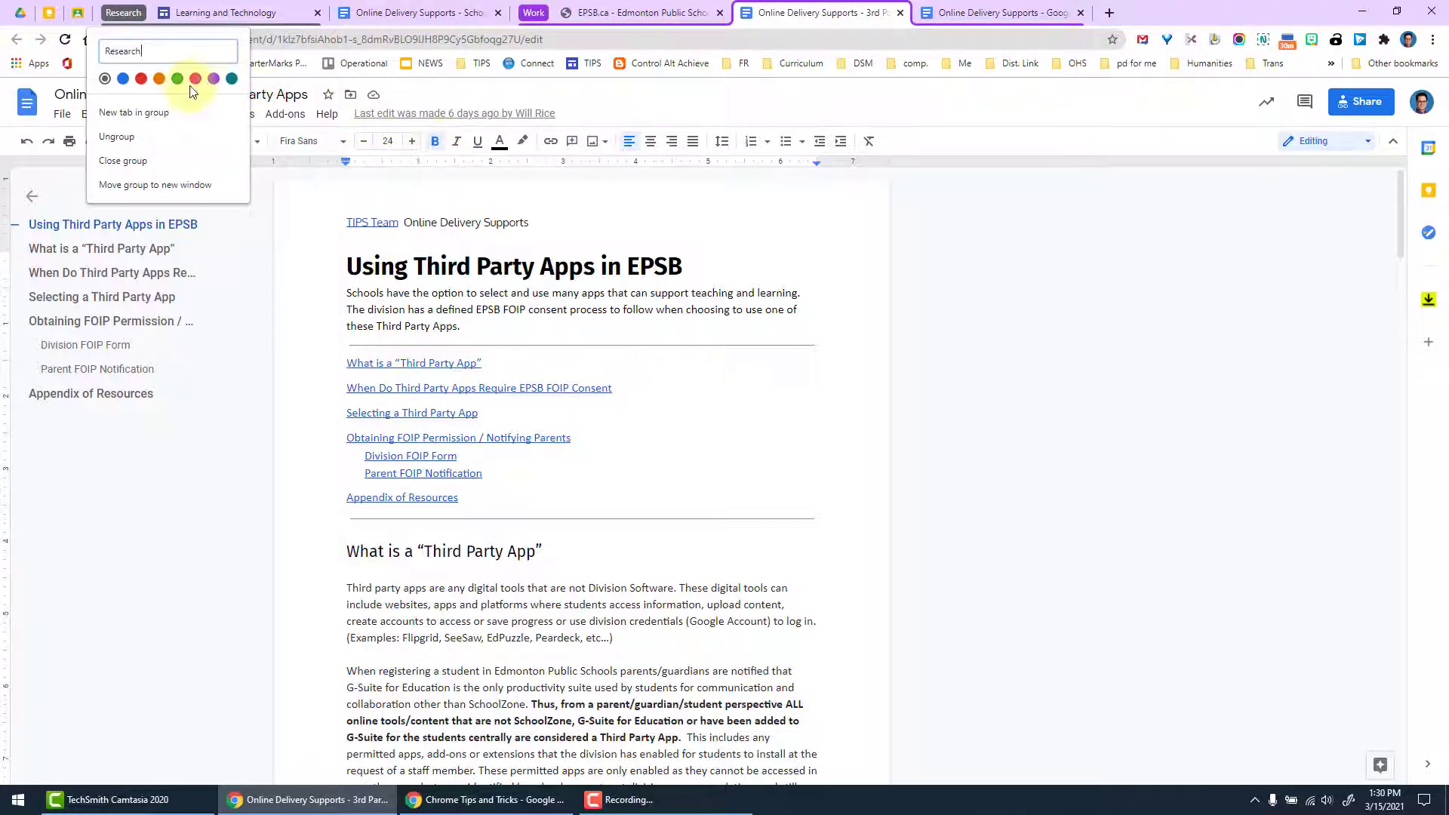
{"action": "left_click", "coordinate": [159, 79]}
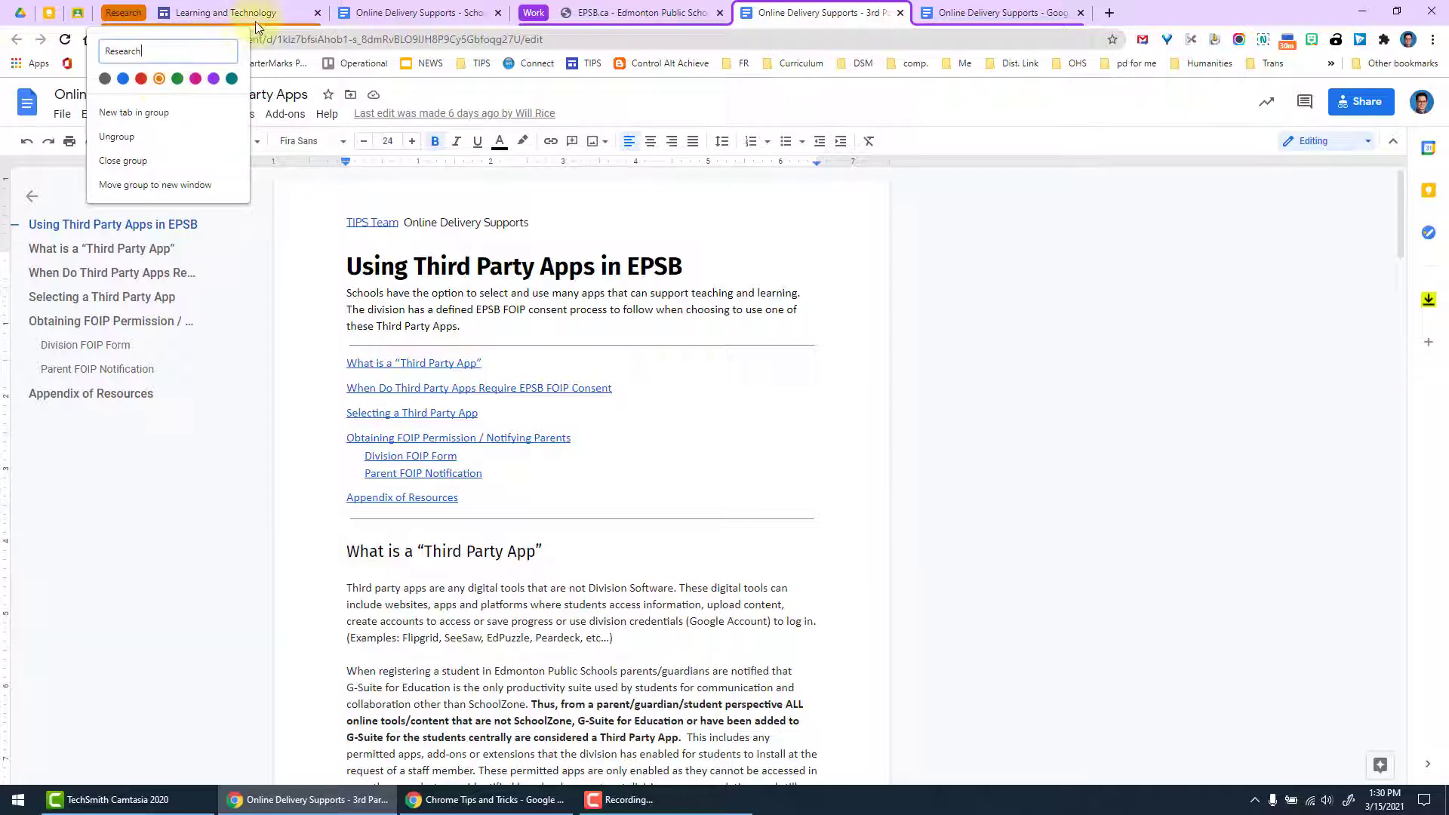
{"action": "key", "text": "Escape"}
Step: Pull the Learning and Technology tab out and regroup it as an orange Research group
{"action": "left_click_drag", "start_coordinate": [256, 15], "coordinate": [209, 10]}
{"action": "right_click", "coordinate": [209, 10]}
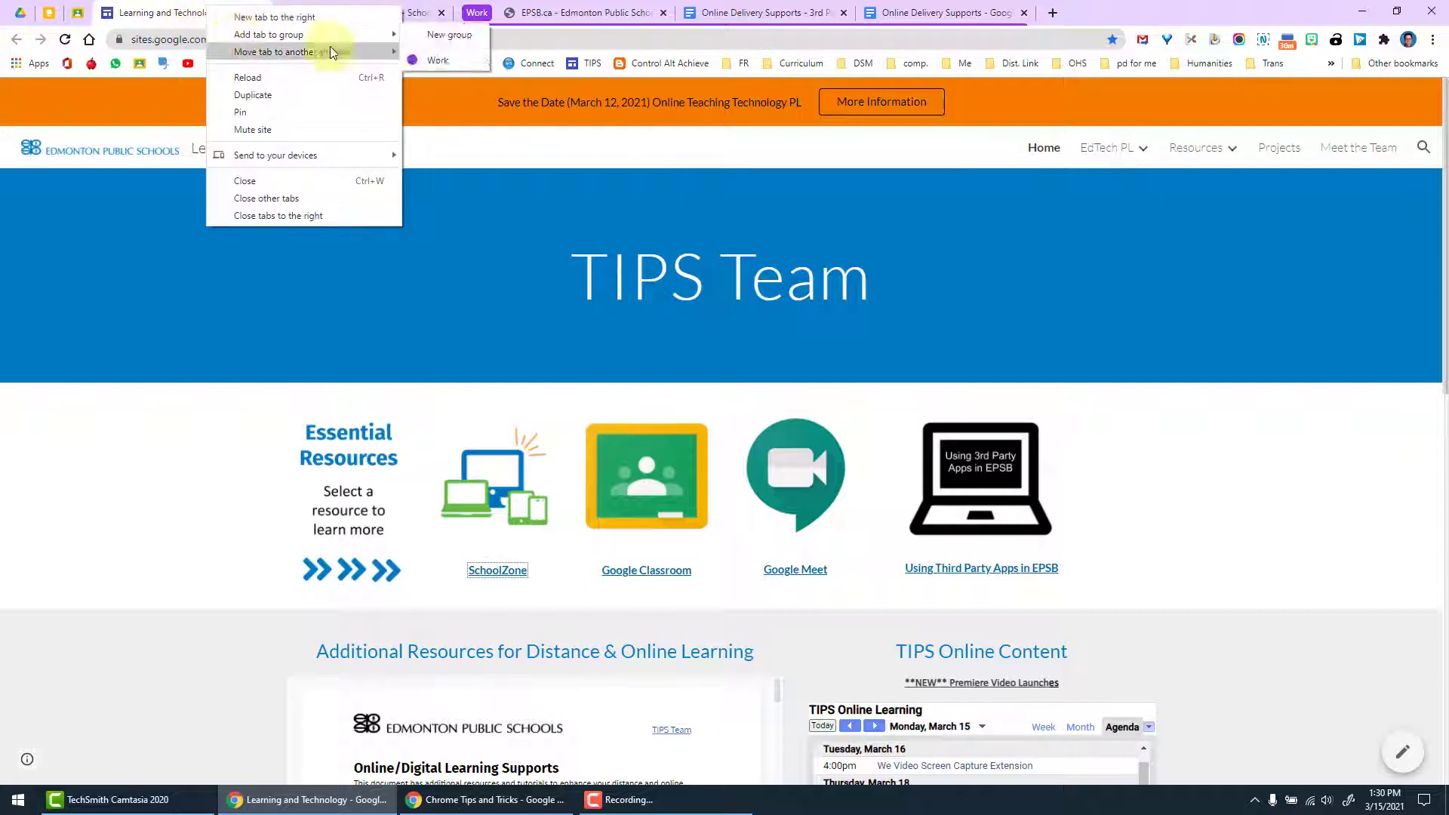
{"action": "mouse_move", "coordinate": [360, 47]}
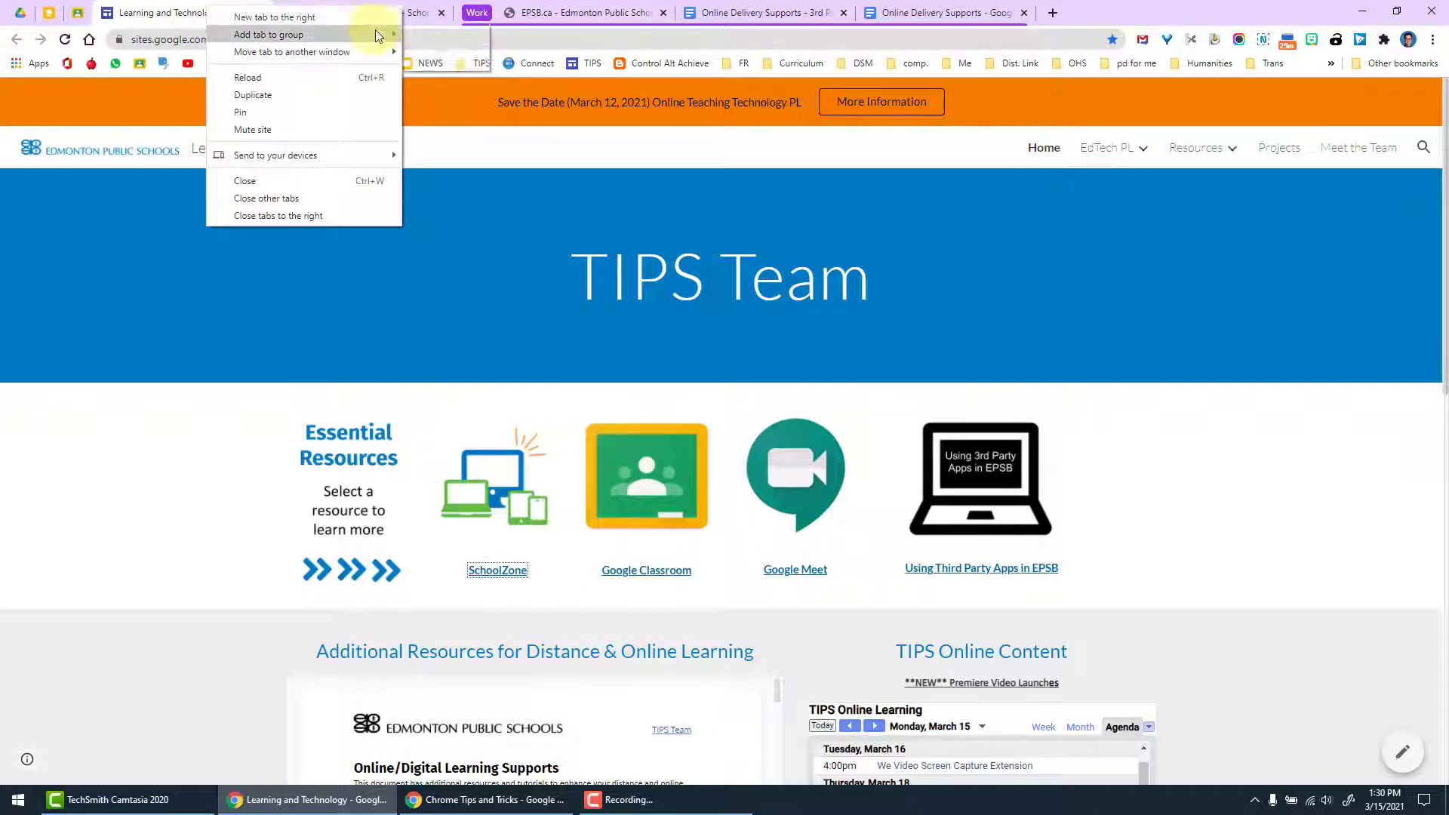
{"action": "left_click", "coordinate": [414, 30]}
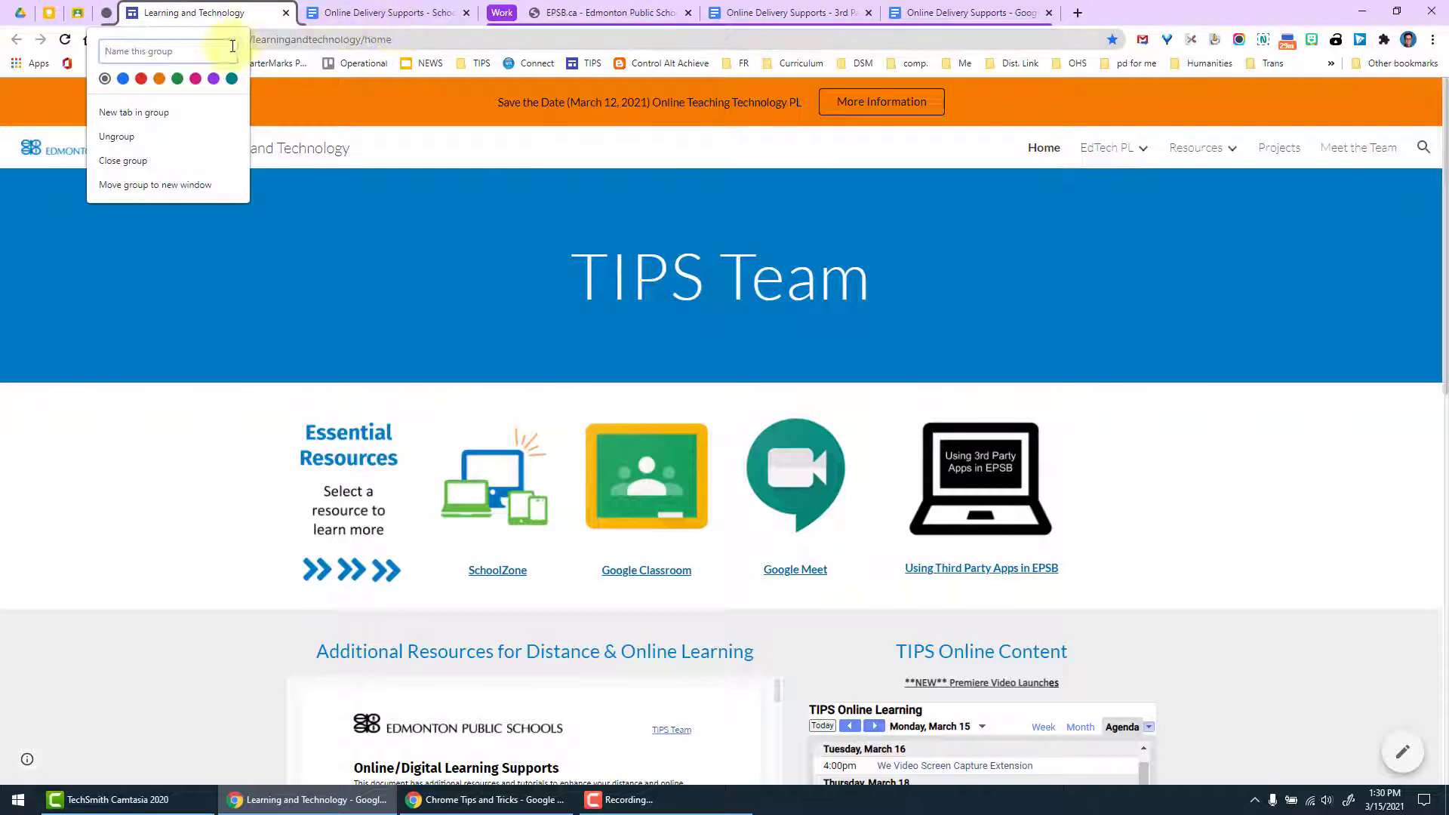
{"action": "type", "text": "Research"}
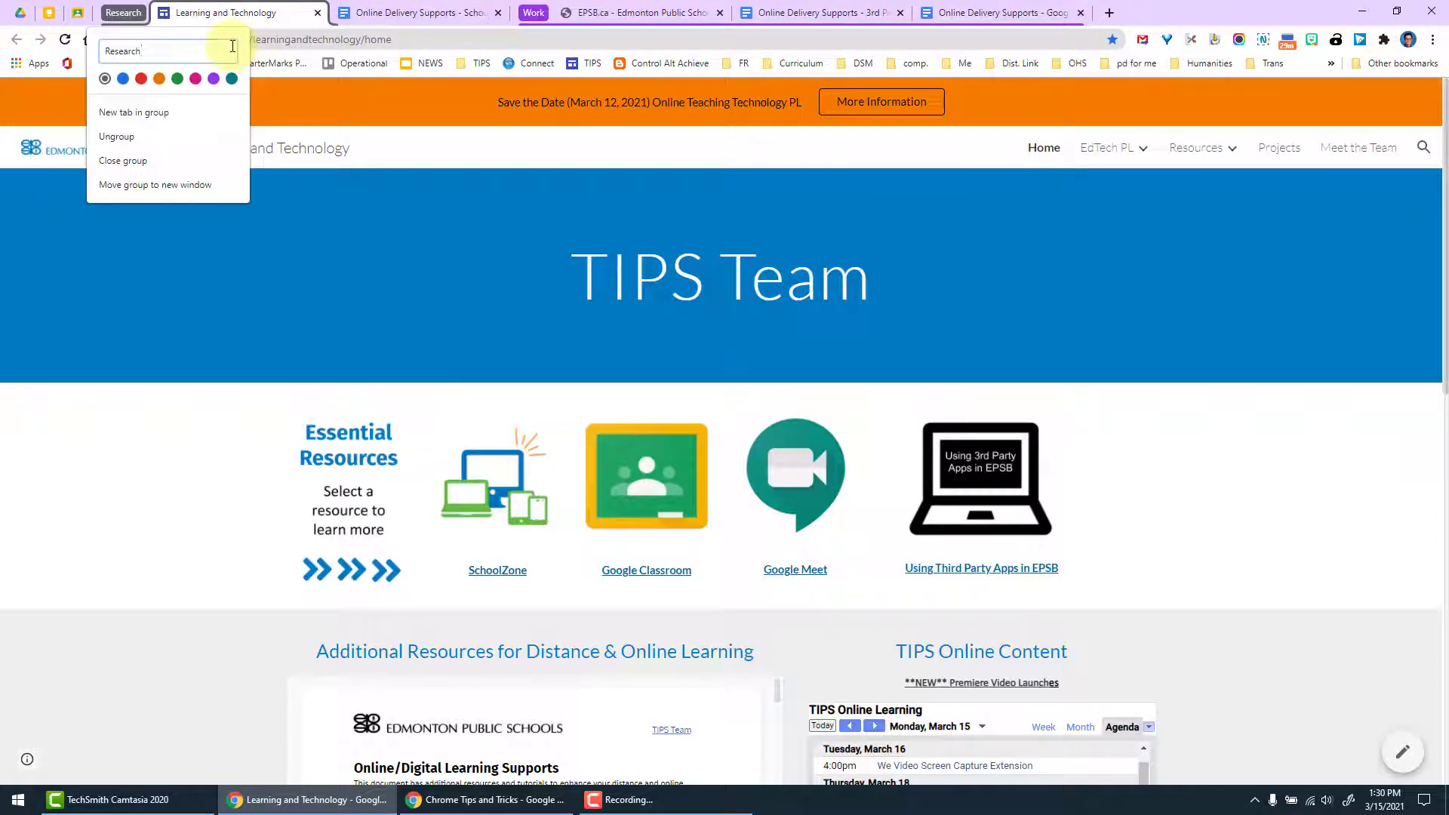
{"action": "left_click", "coordinate": [159, 78]}
Step: Drag the SchoolZone and Google Meet document tabs into the Research group
{"action": "left_click", "coordinate": [436, 13]}
{"action": "left_click_drag", "start_coordinate": [436, 13], "coordinate": [283, 23]}
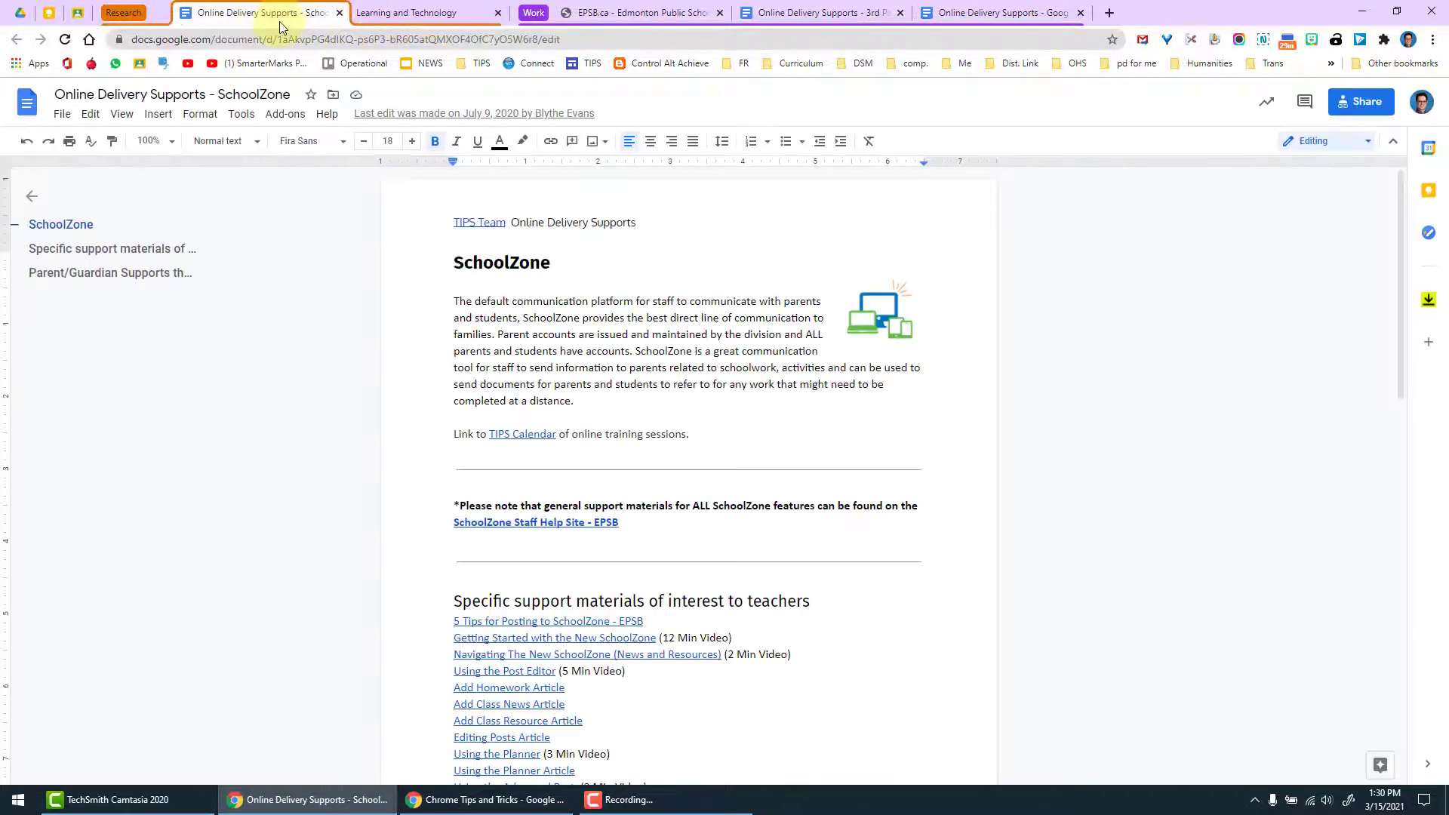
{"action": "left_click", "coordinate": [974, 13]}
{"action": "left_click_drag", "start_coordinate": [973, 12], "coordinate": [430, 15]}
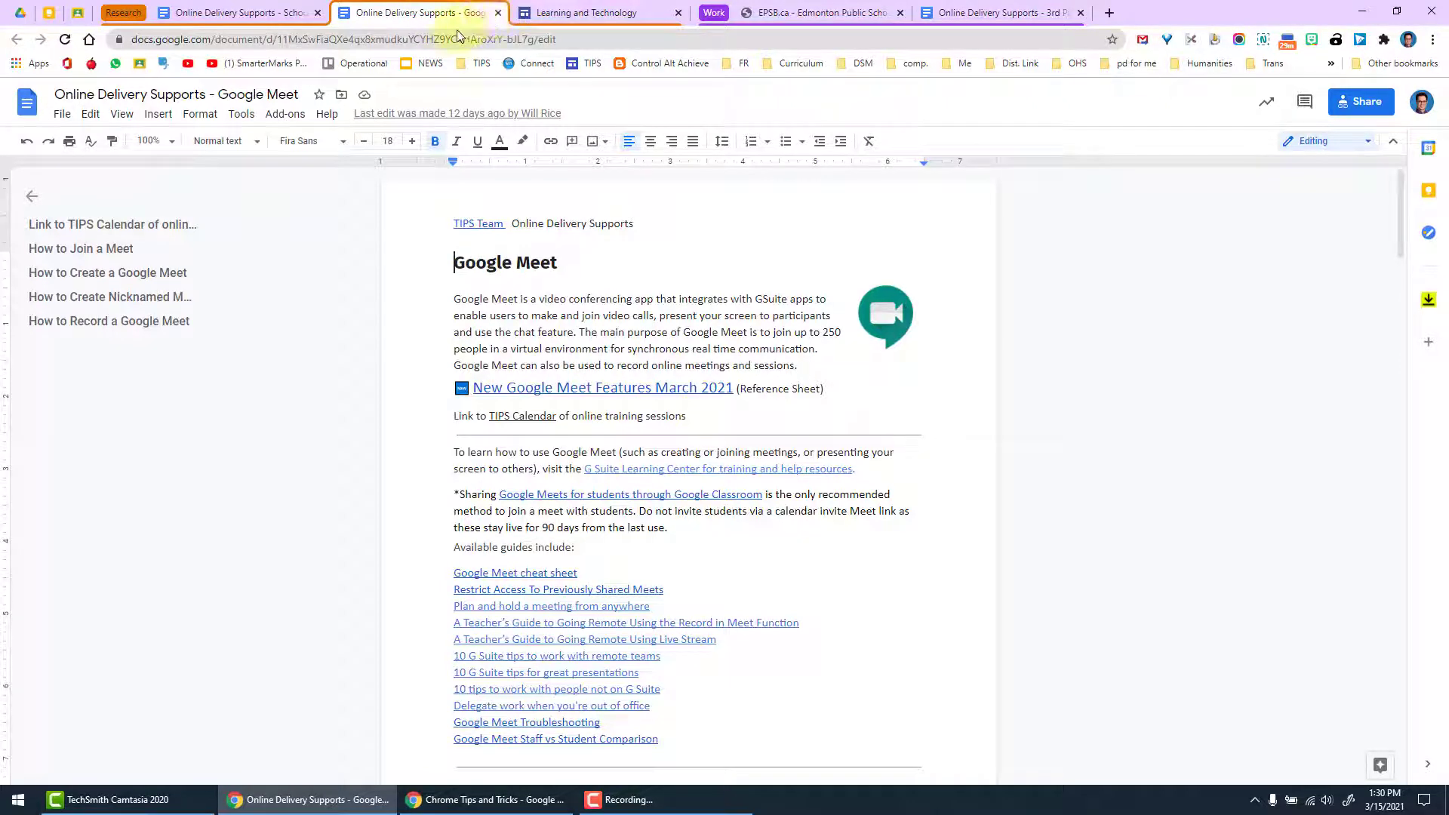
Step: Fold the Work group down to its label, leaving Research expanded
{"action": "left_click", "coordinate": [121, 13]}
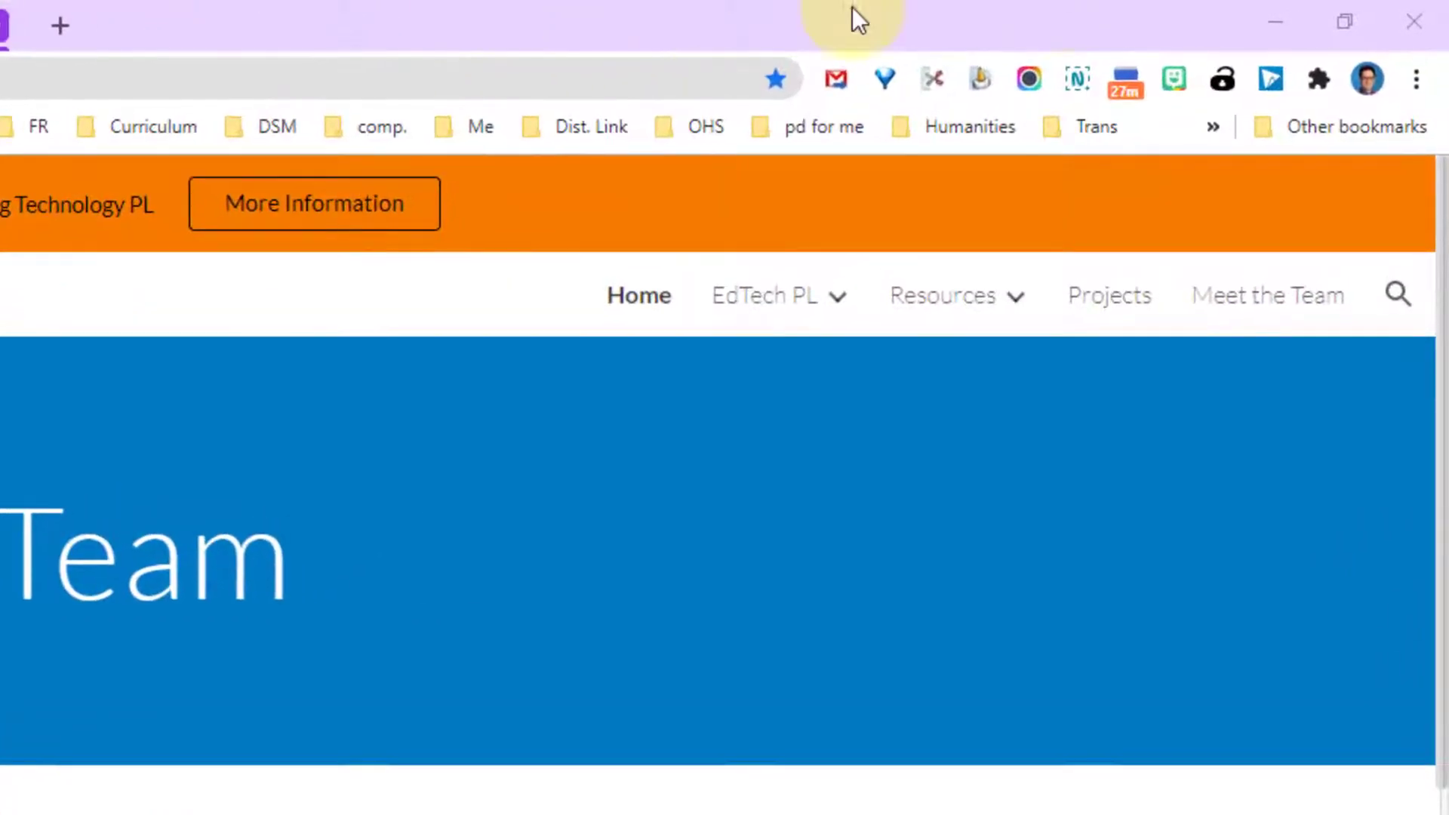
{"action": "left_click", "coordinate": [1416, 79]}
{"action": "mouse_move", "coordinate": [1329, 248]}
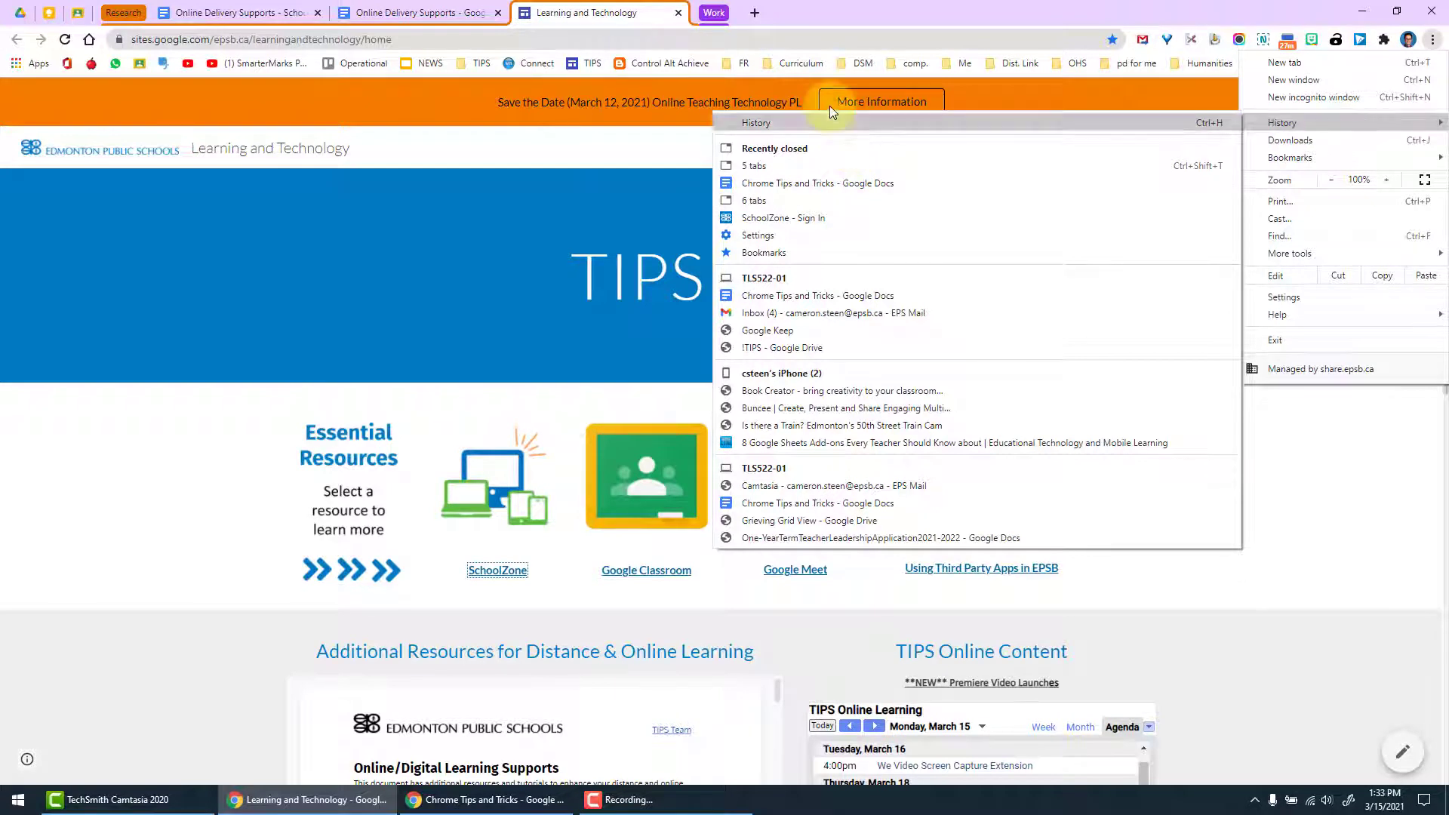
{"action": "left_click", "coordinate": [797, 9]}
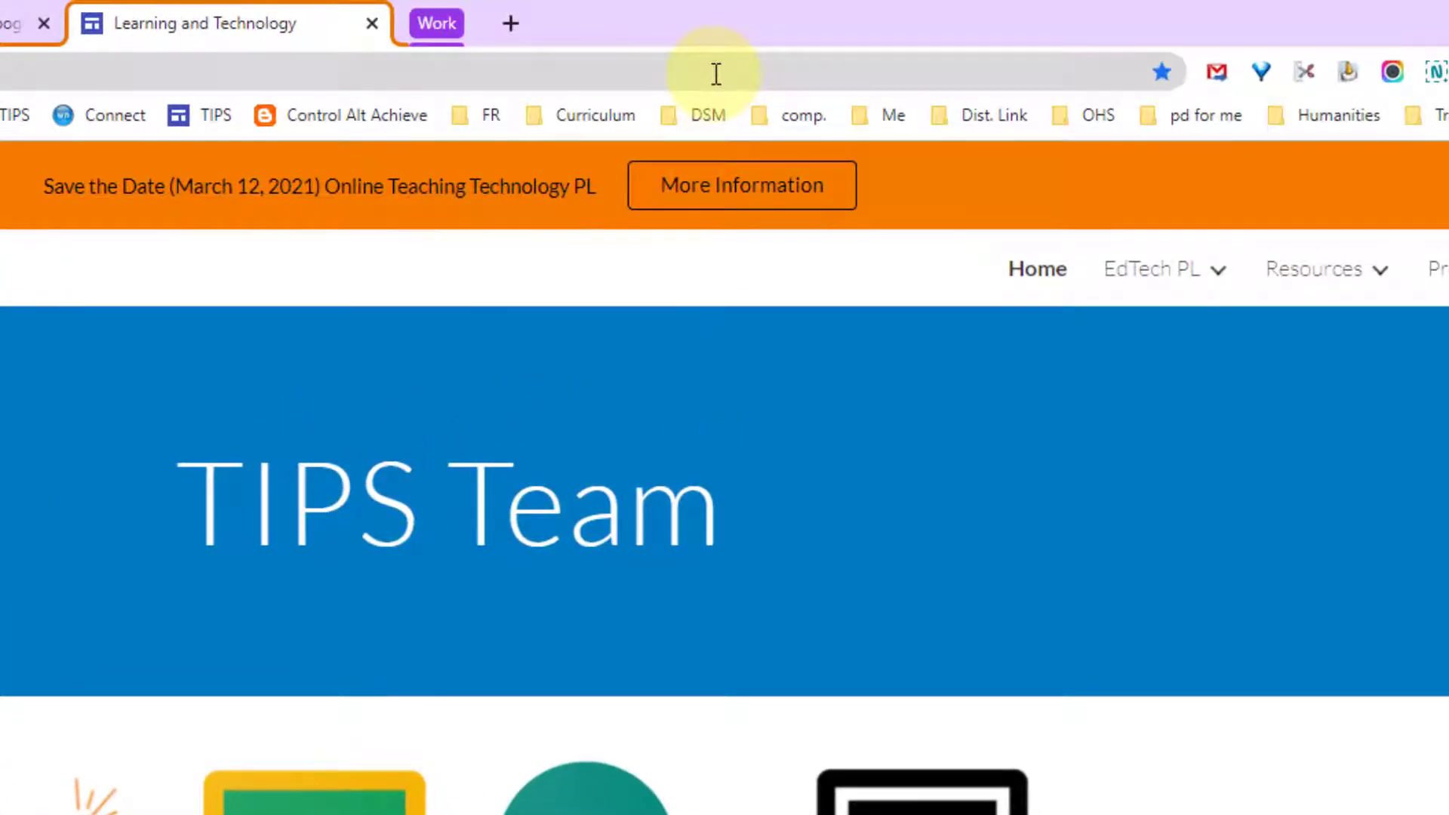
{"action": "left_click", "coordinate": [716, 73]}
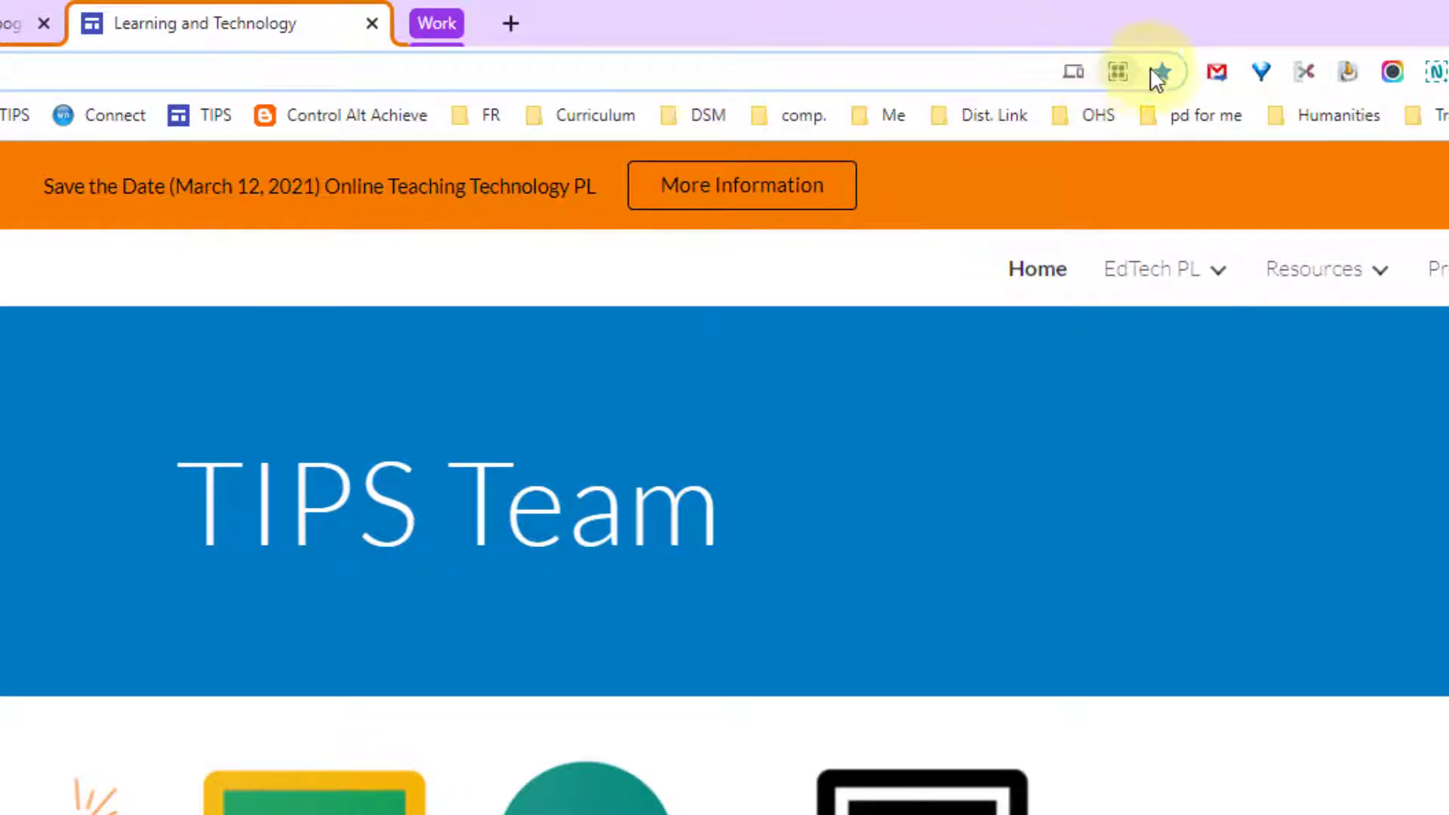
{"action": "left_click", "coordinate": [1070, 72]}
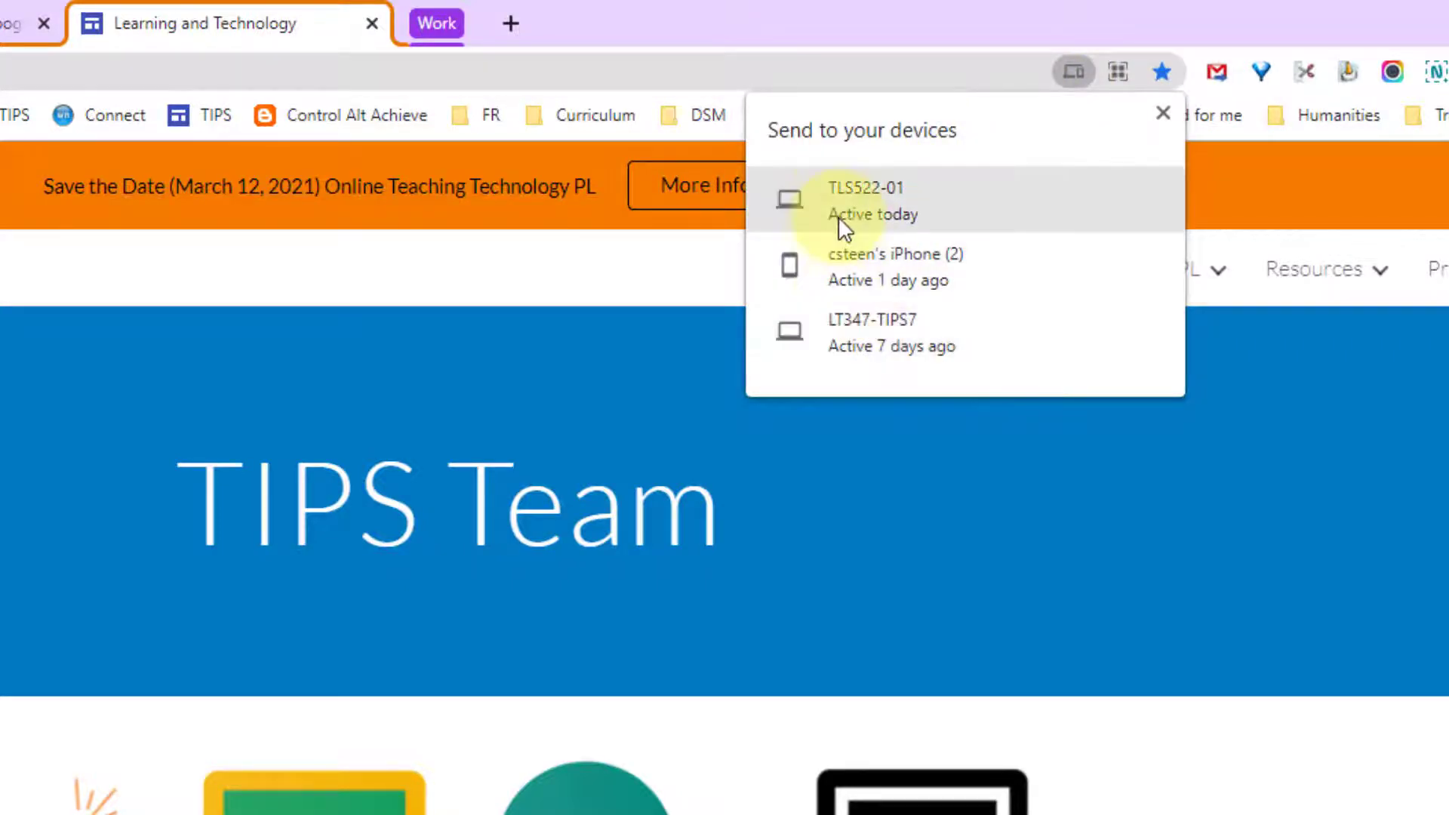
{"action": "left_click", "coordinate": [833, 62]}
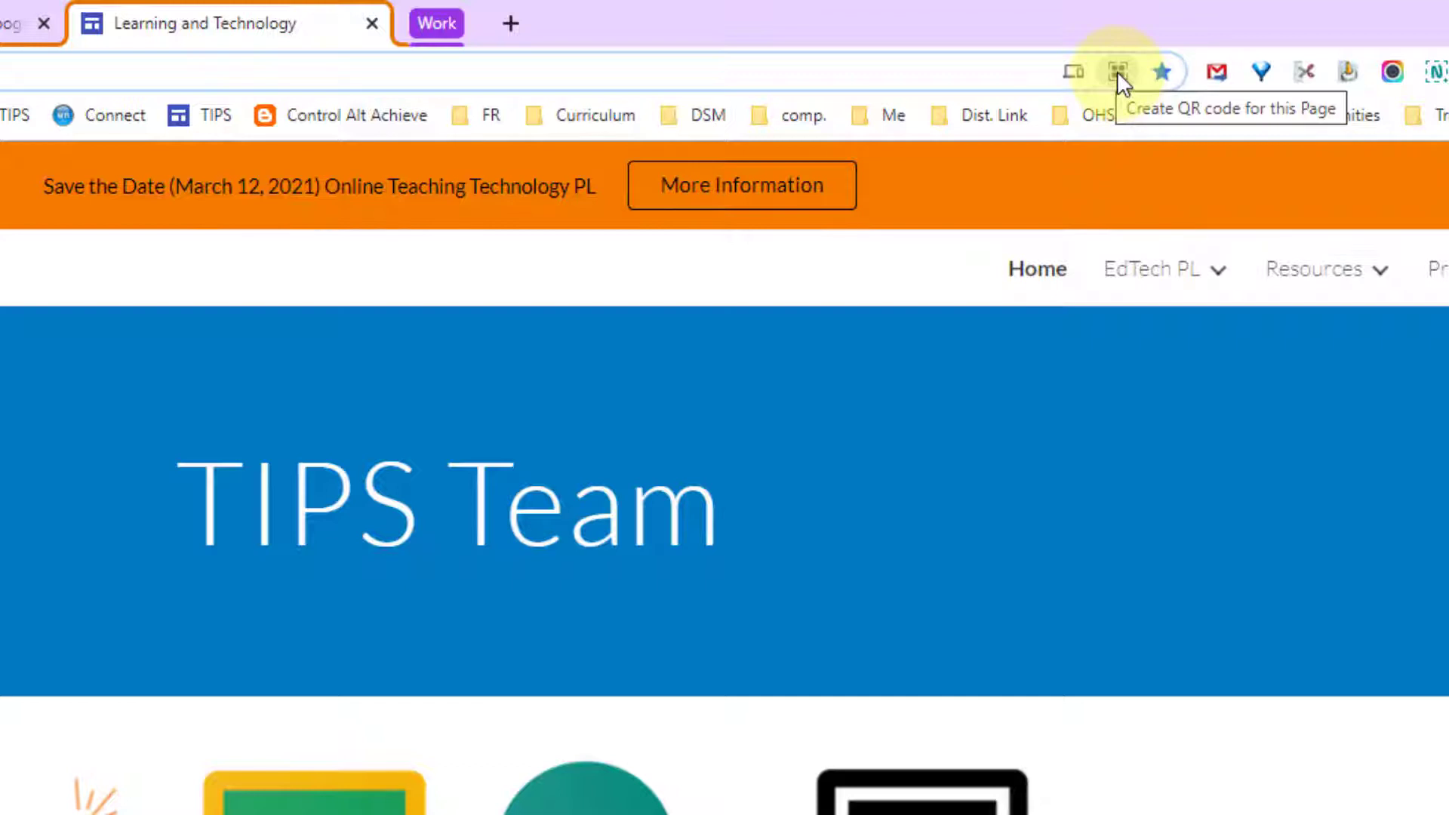
Step: Generate the page's QR code from the address bar, download it, and close the bubble
{"action": "left_click", "coordinate": [1116, 71]}
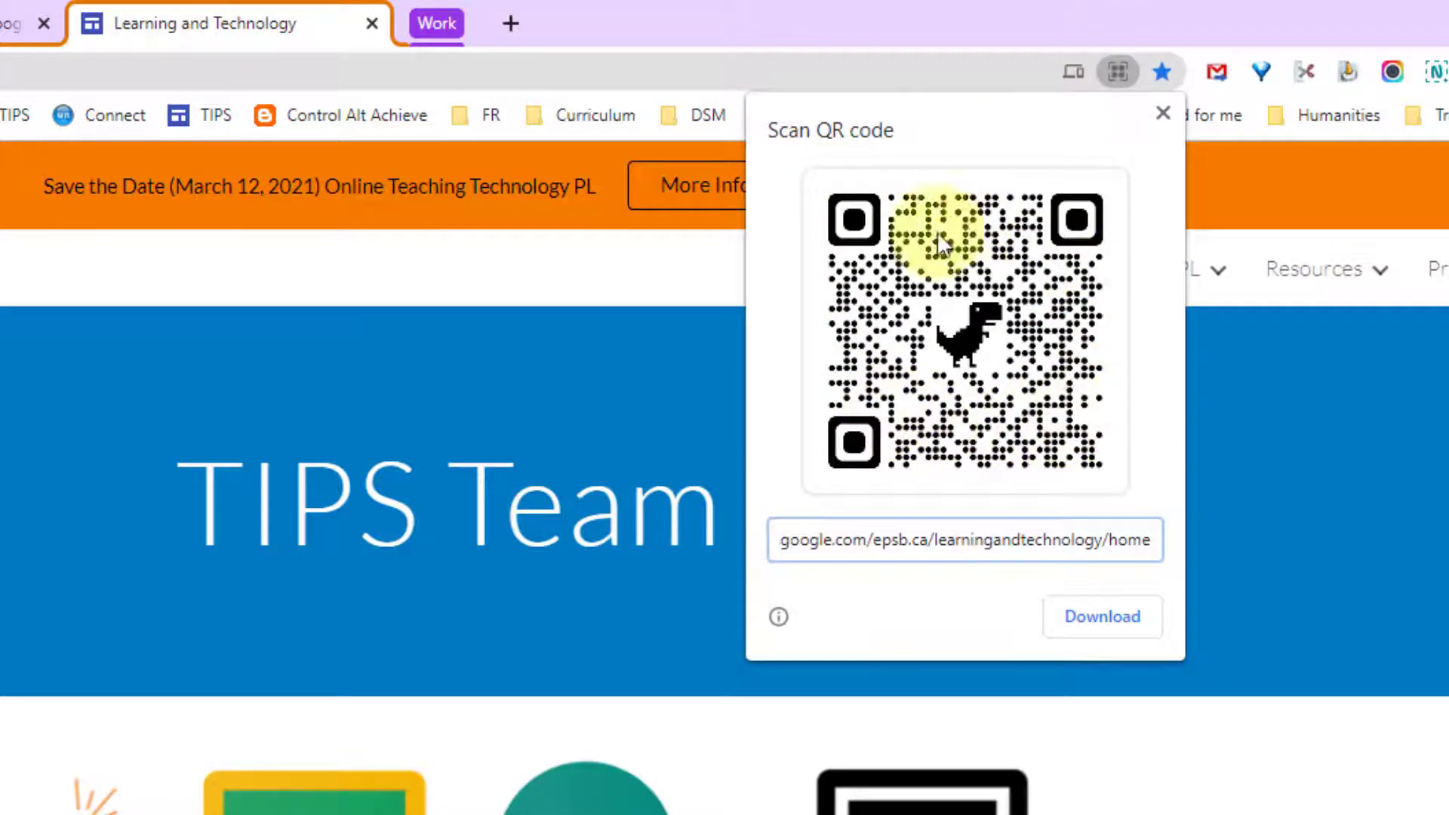
{"action": "left_click", "coordinate": [1098, 627]}
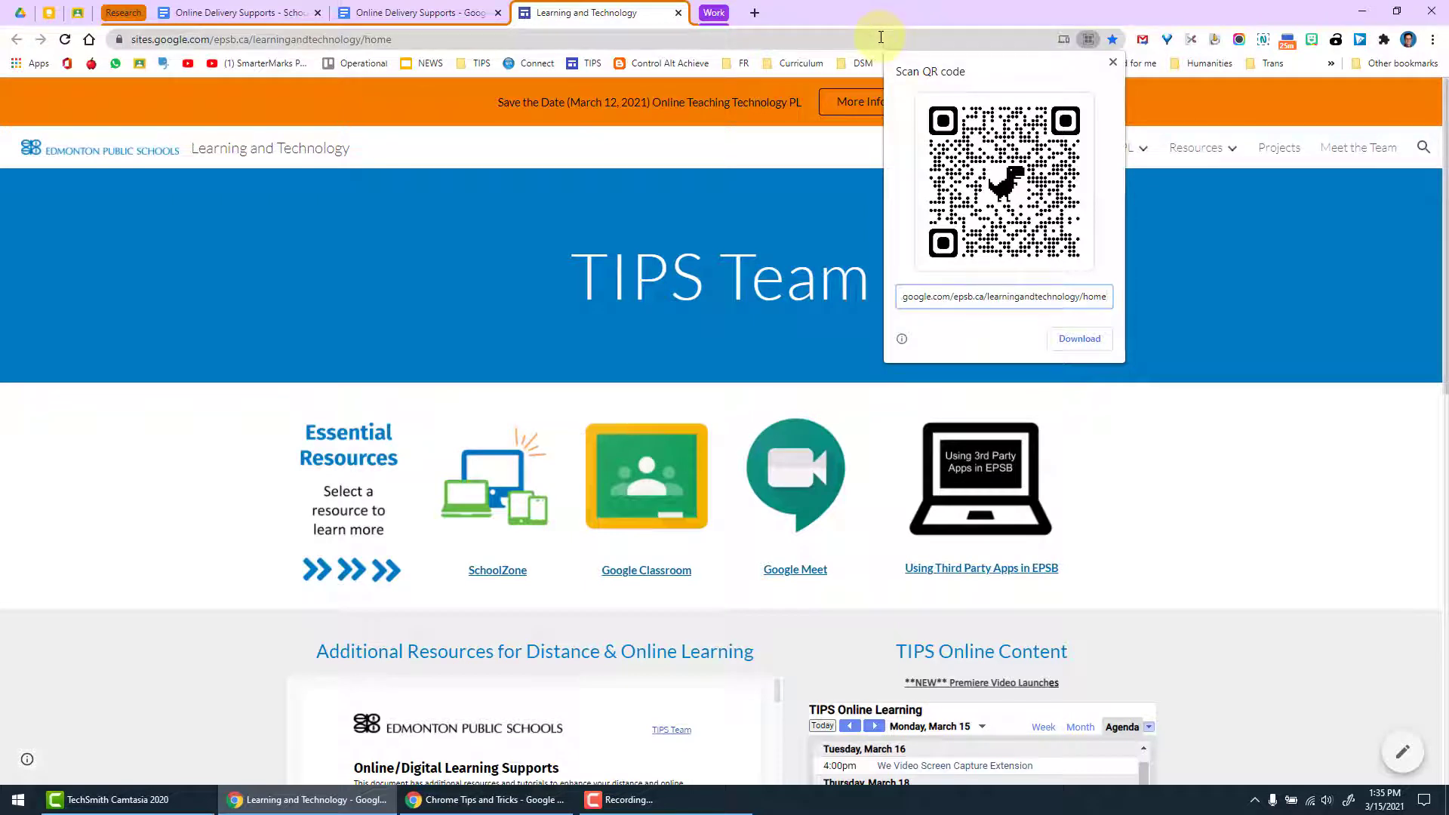
{"action": "left_click", "coordinate": [842, 36]}
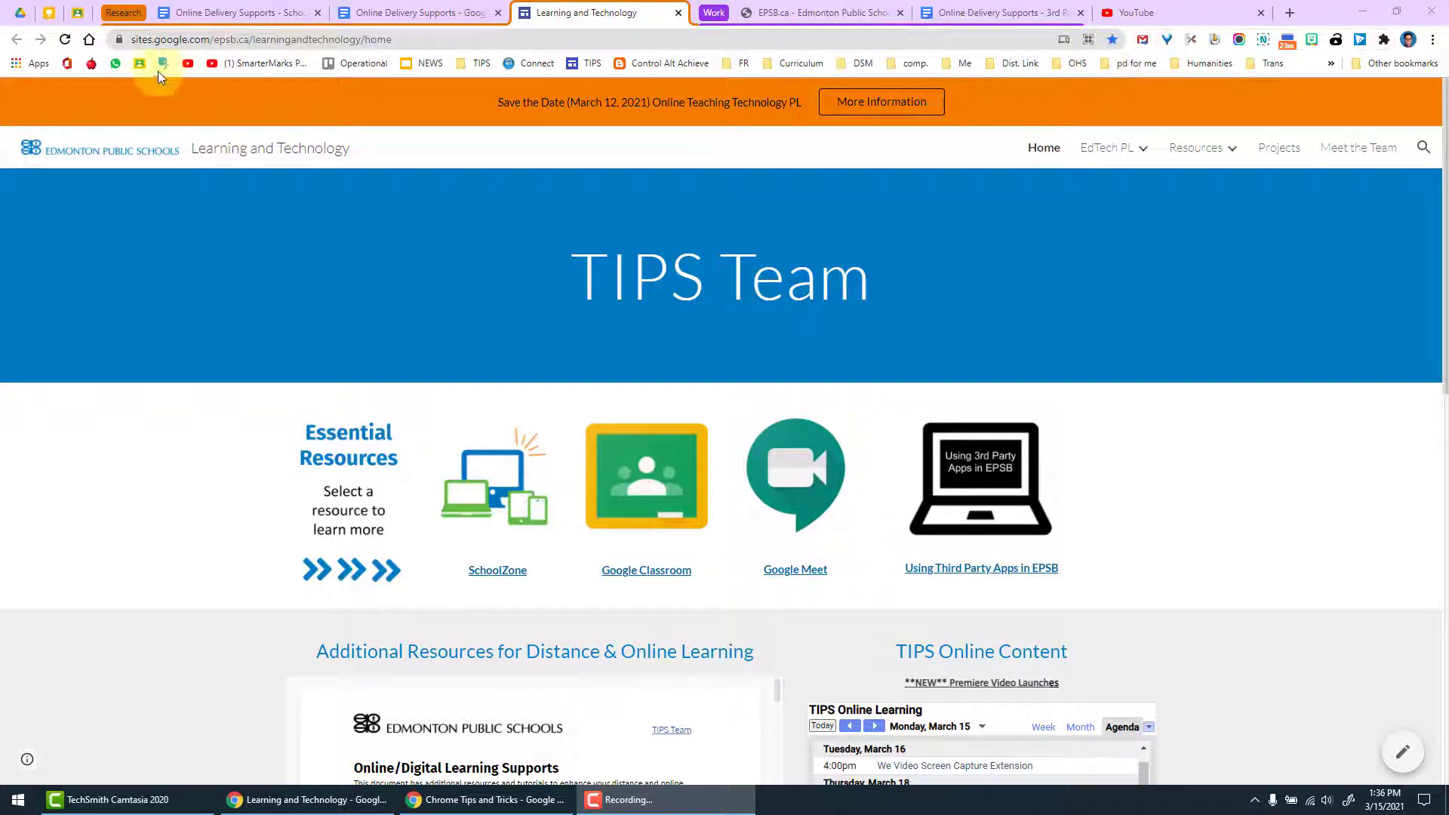
Step: View the chrome://apps page via the Apps bookmark, then return through the TIPS bookmark
{"action": "left_click", "coordinate": [25, 64]}
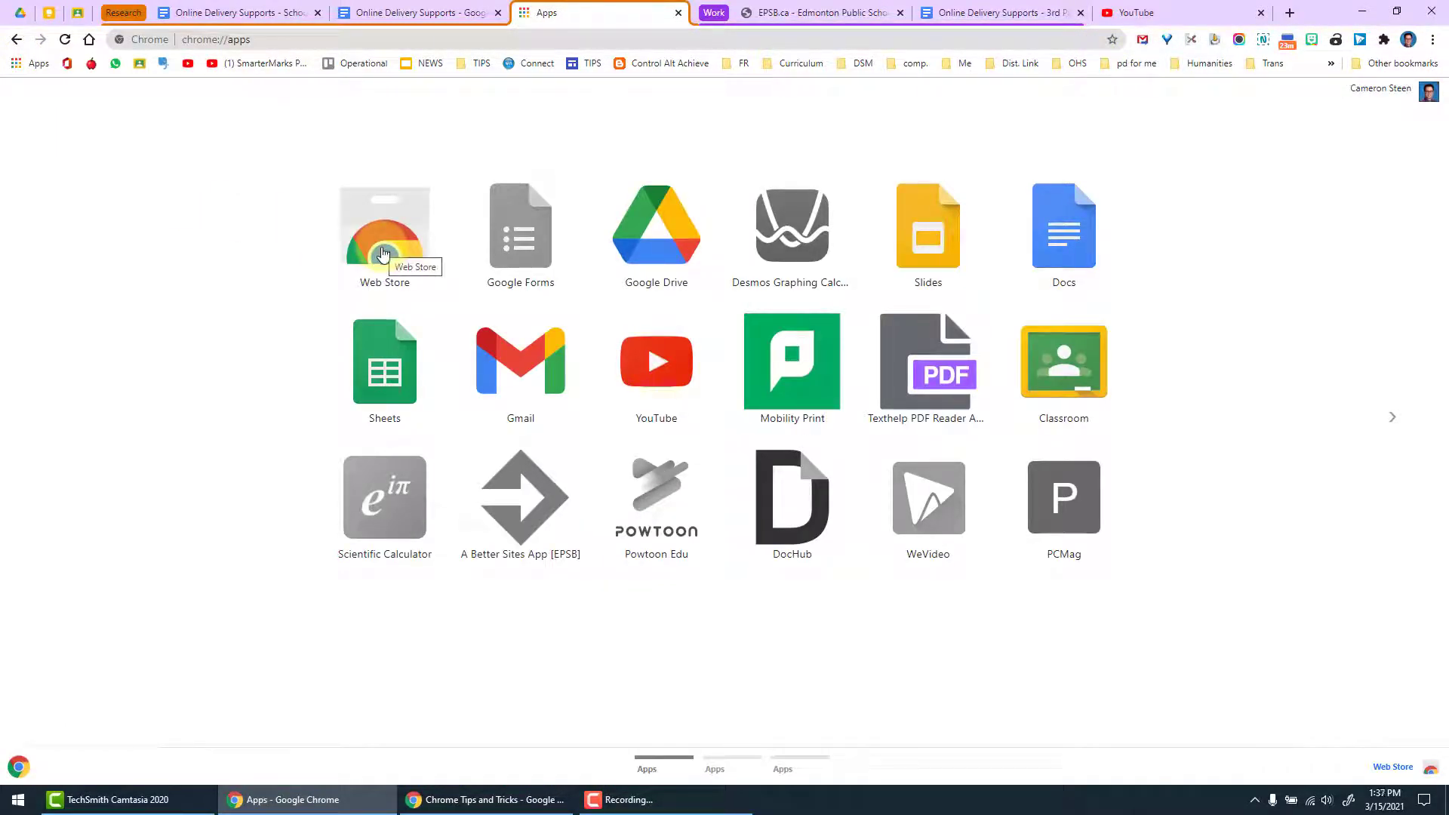
{"action": "left_click", "coordinate": [586, 63]}
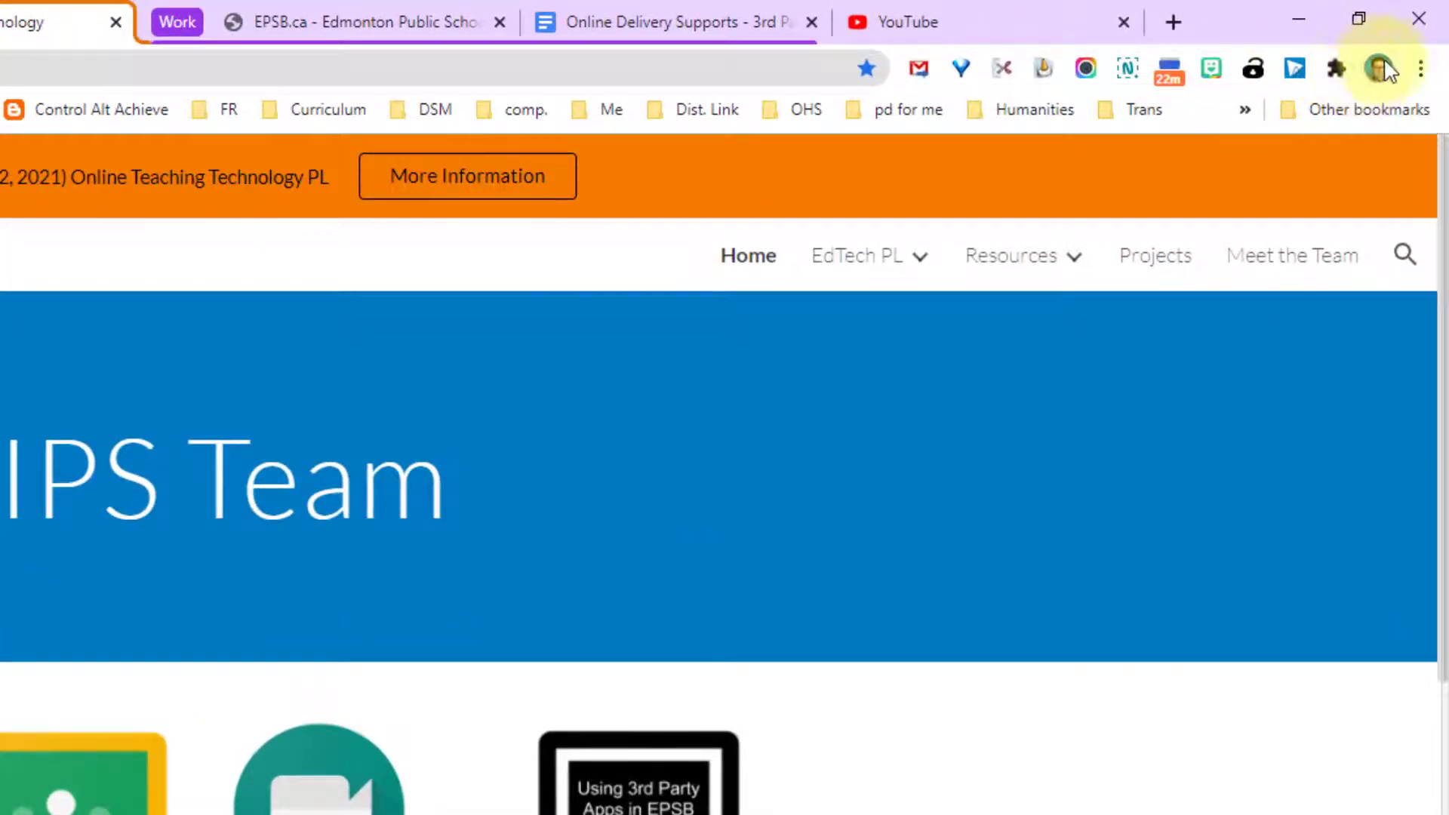
Step: In the Extensions menu, pin ColorPick Eyedropper and then unpin it
{"action": "left_click", "coordinate": [1336, 70]}
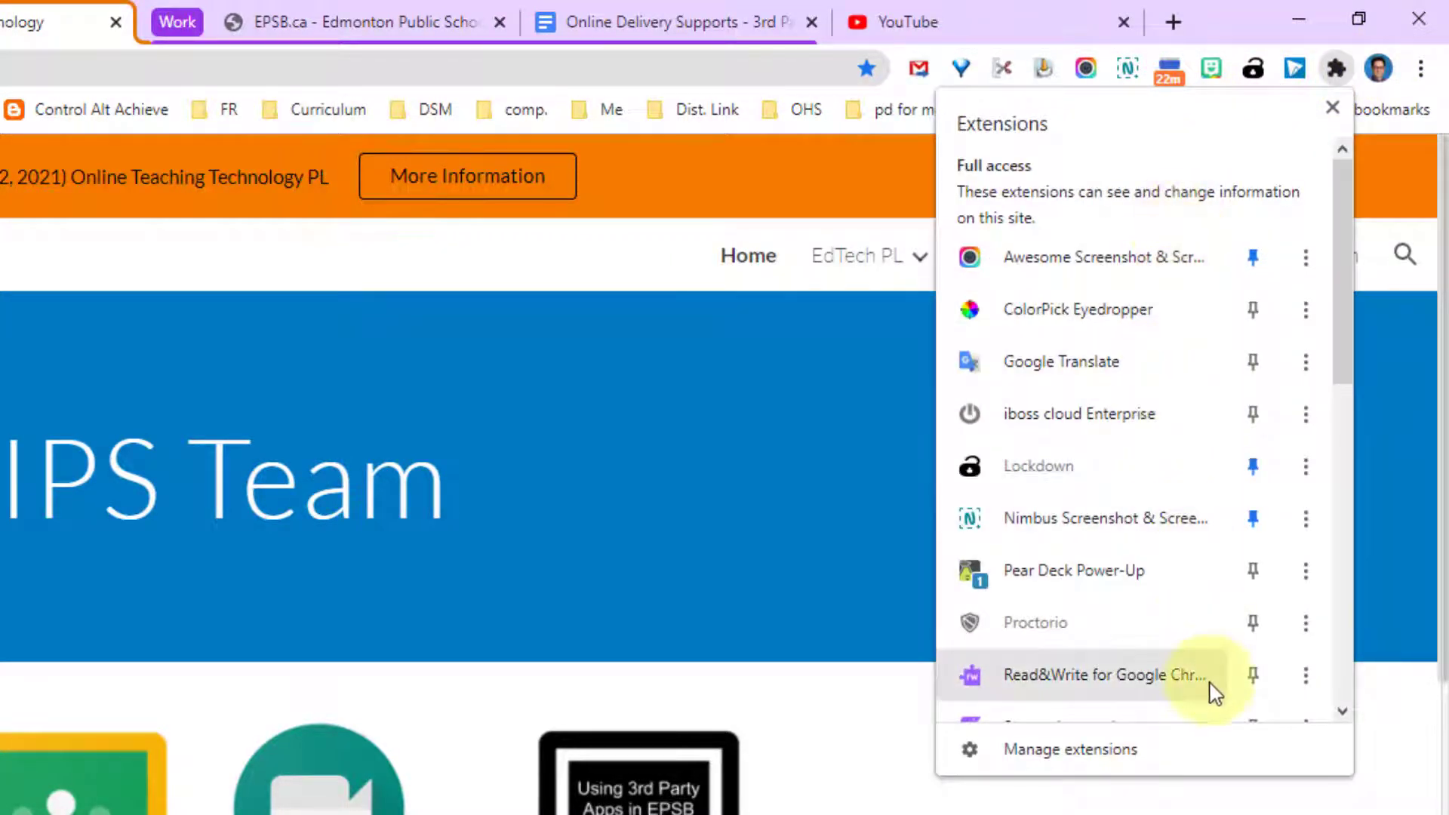
{"action": "scroll", "coordinate": [1207, 663], "scroll_direction": "down", "scroll_amount": 10}
{"action": "scroll", "coordinate": [1199, 588], "scroll_direction": "up", "scroll_amount": 10}
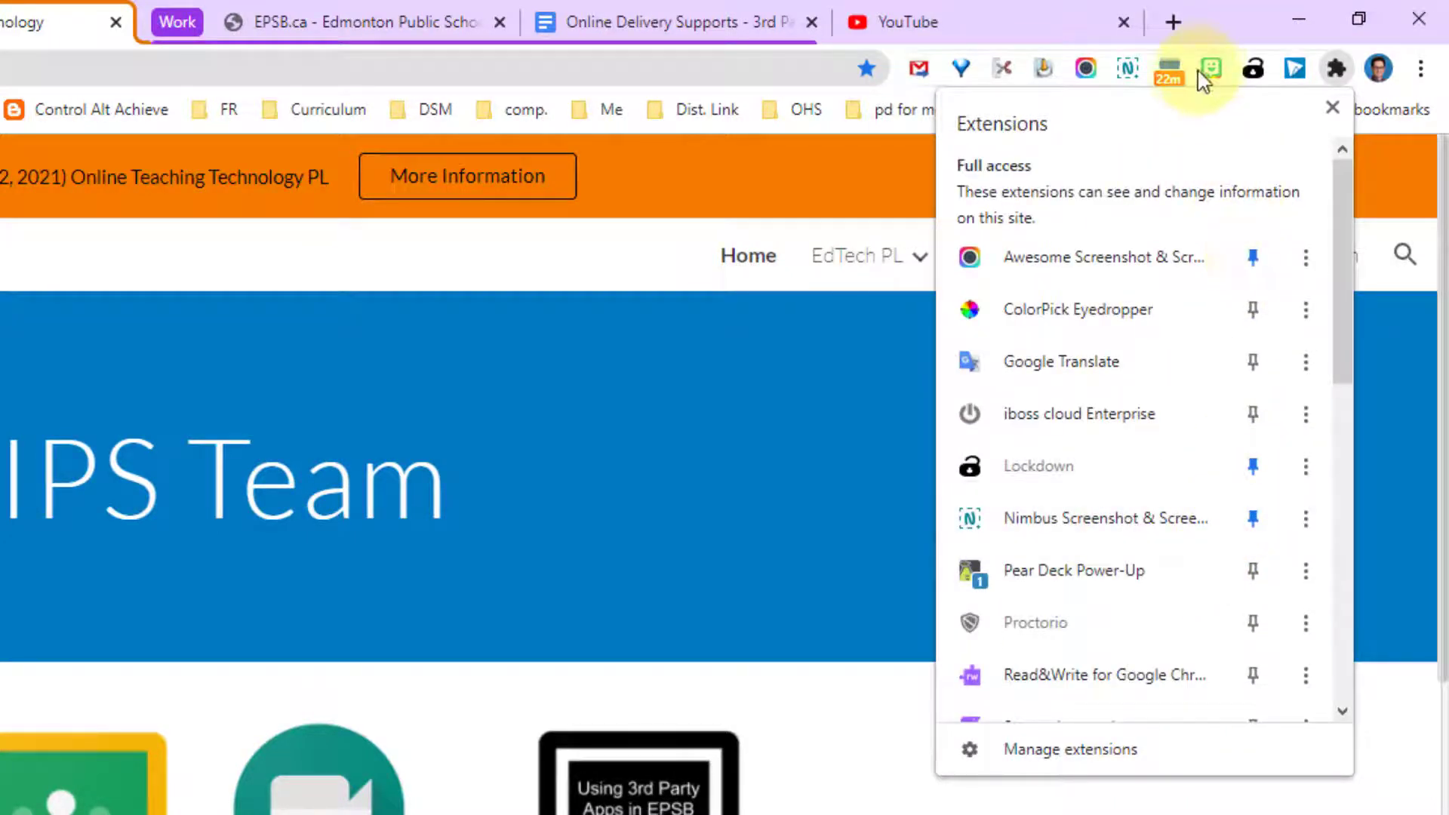
{"action": "left_click", "coordinate": [1256, 315]}
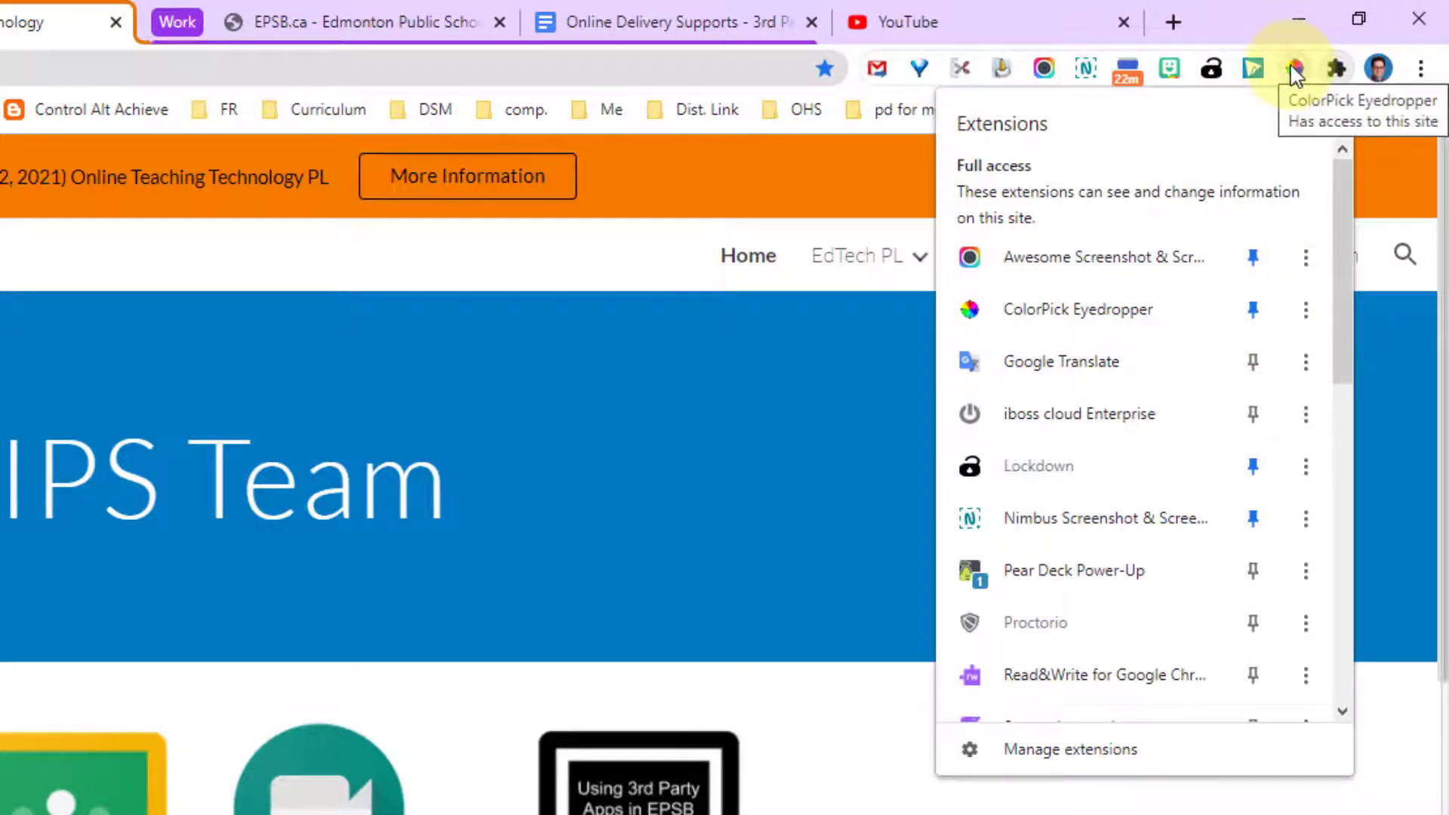
{"action": "left_click", "coordinate": [1253, 311]}
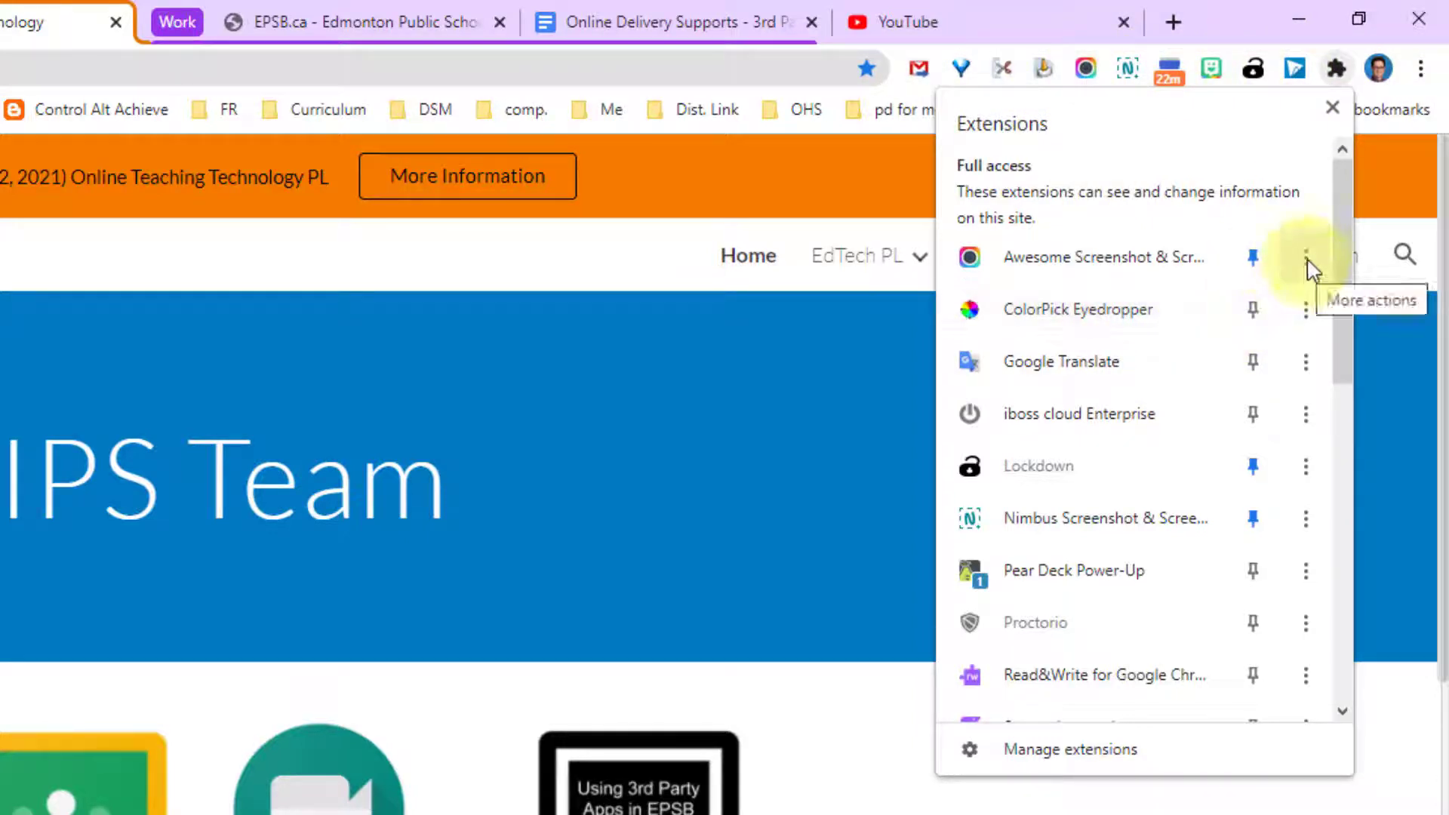
Step: Open Awesome Screenshot's Chrome Web Store page, close that tab, then open the browser menu
{"action": "left_click", "coordinate": [1306, 260]}
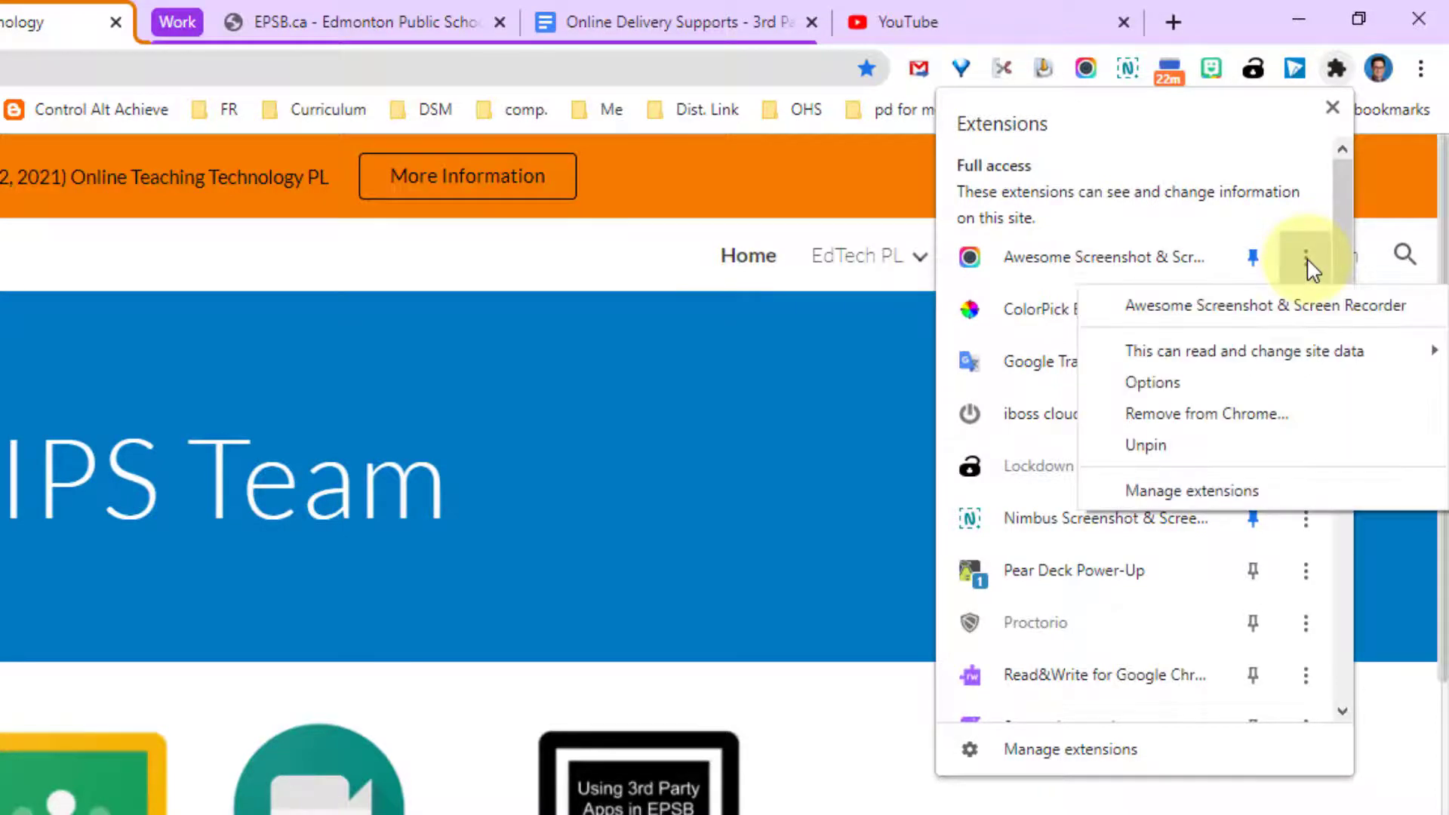
{"action": "left_click", "coordinate": [1306, 308]}
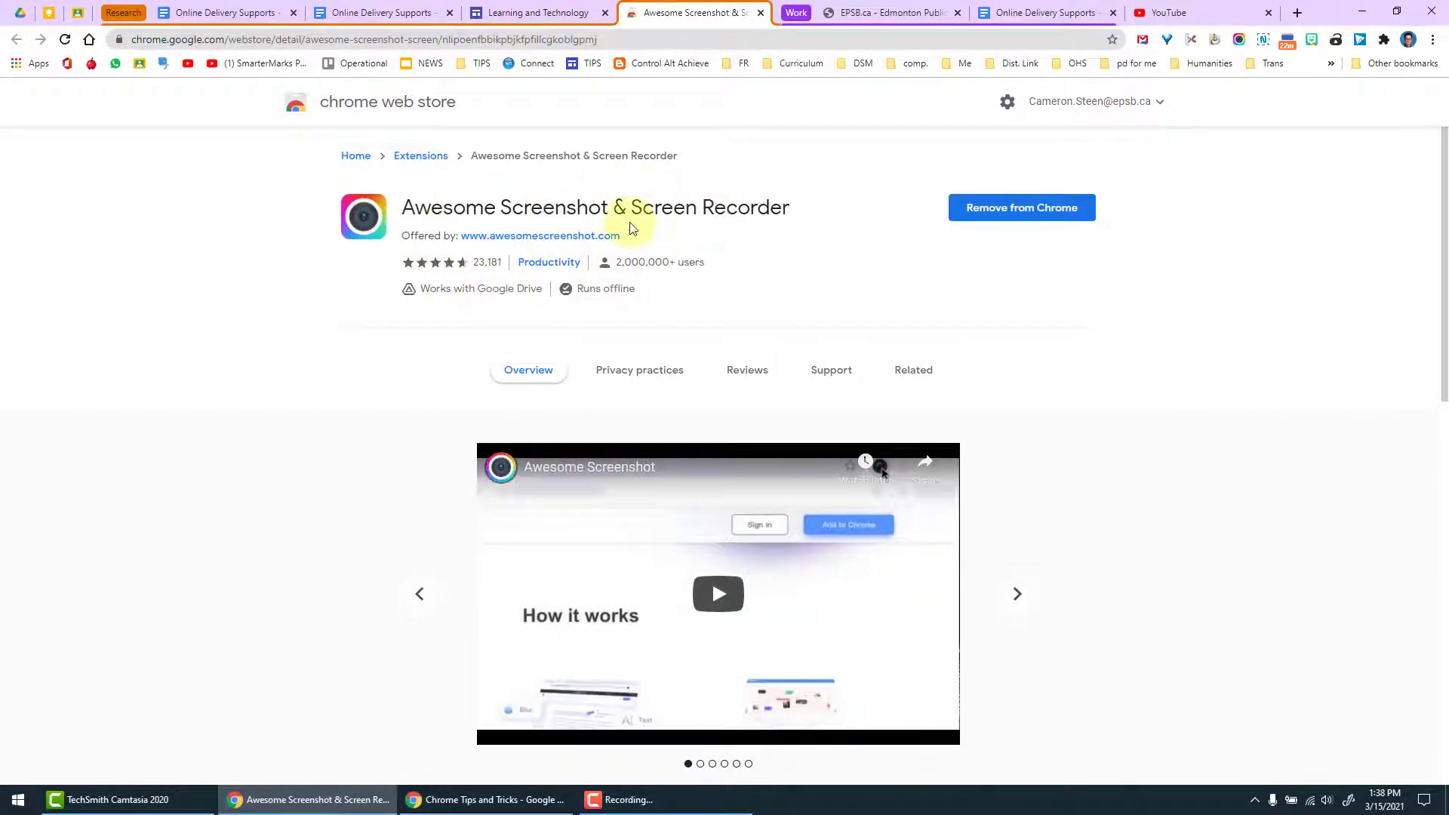
{"action": "left_click", "coordinate": [1432, 43]}
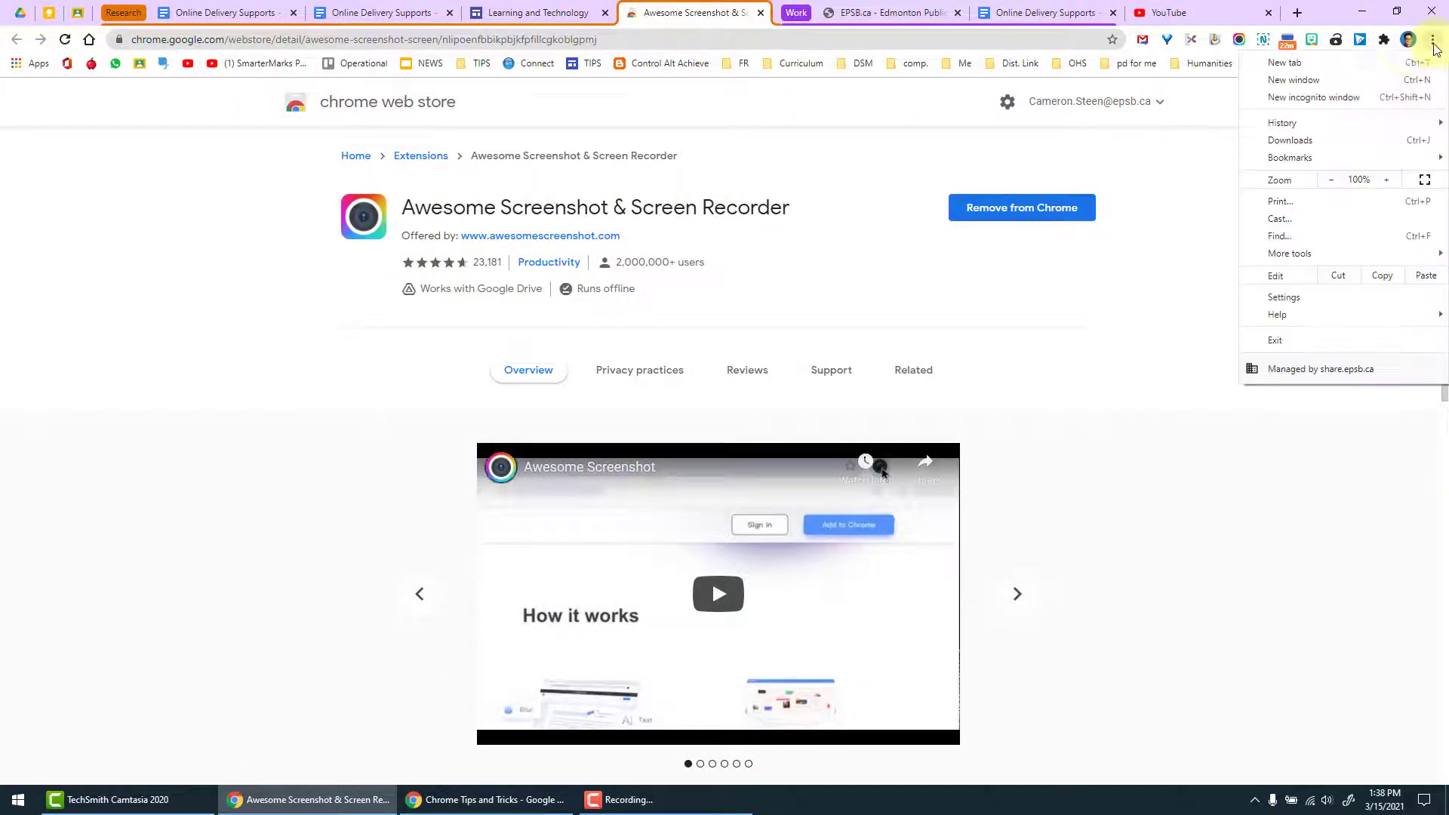
{"action": "left_click", "coordinate": [1383, 39]}
{"action": "left_click", "coordinate": [1366, 150]}
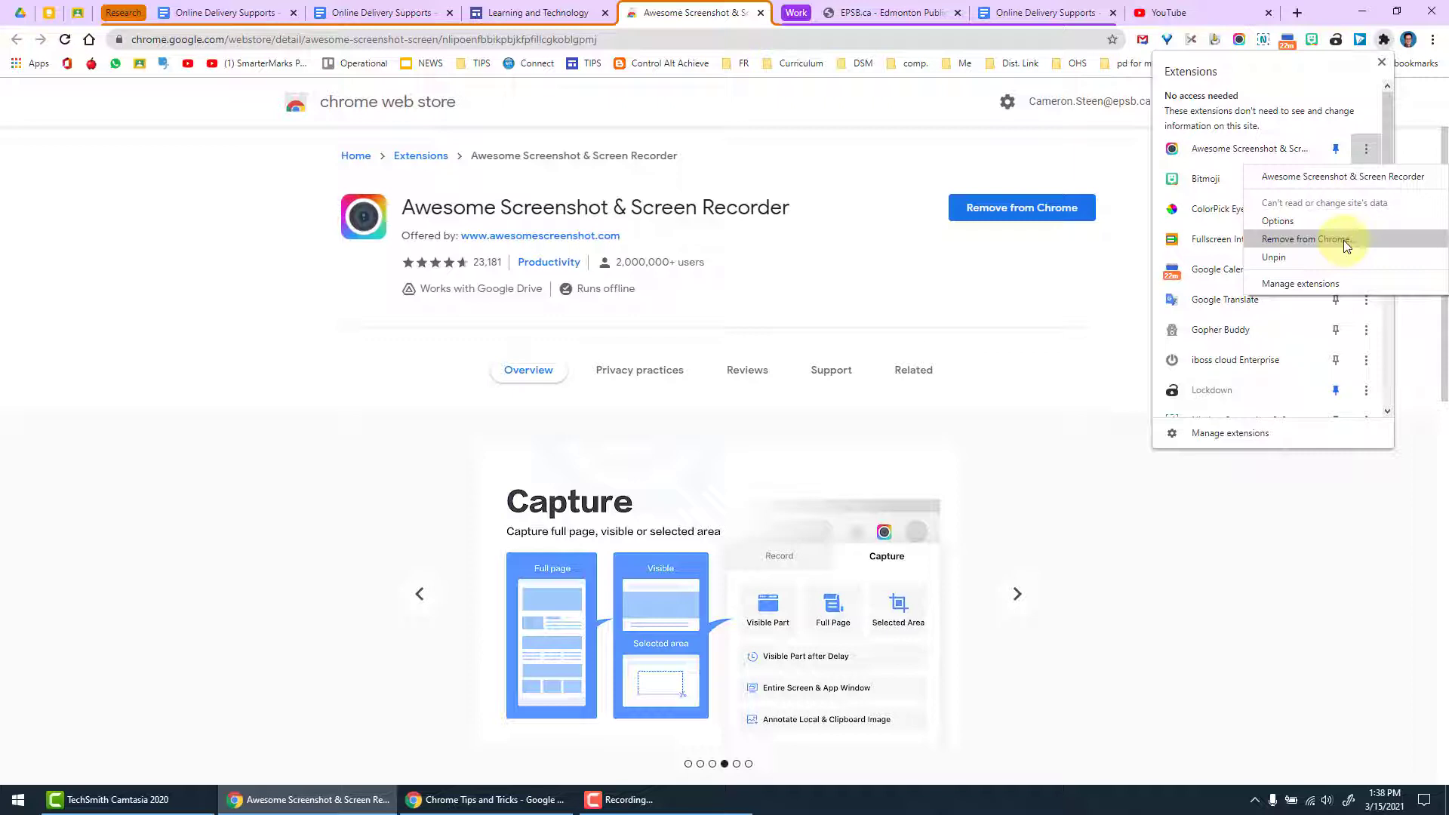
{"action": "left_click", "coordinate": [760, 19]}
{"action": "left_click", "coordinate": [760, 19]}
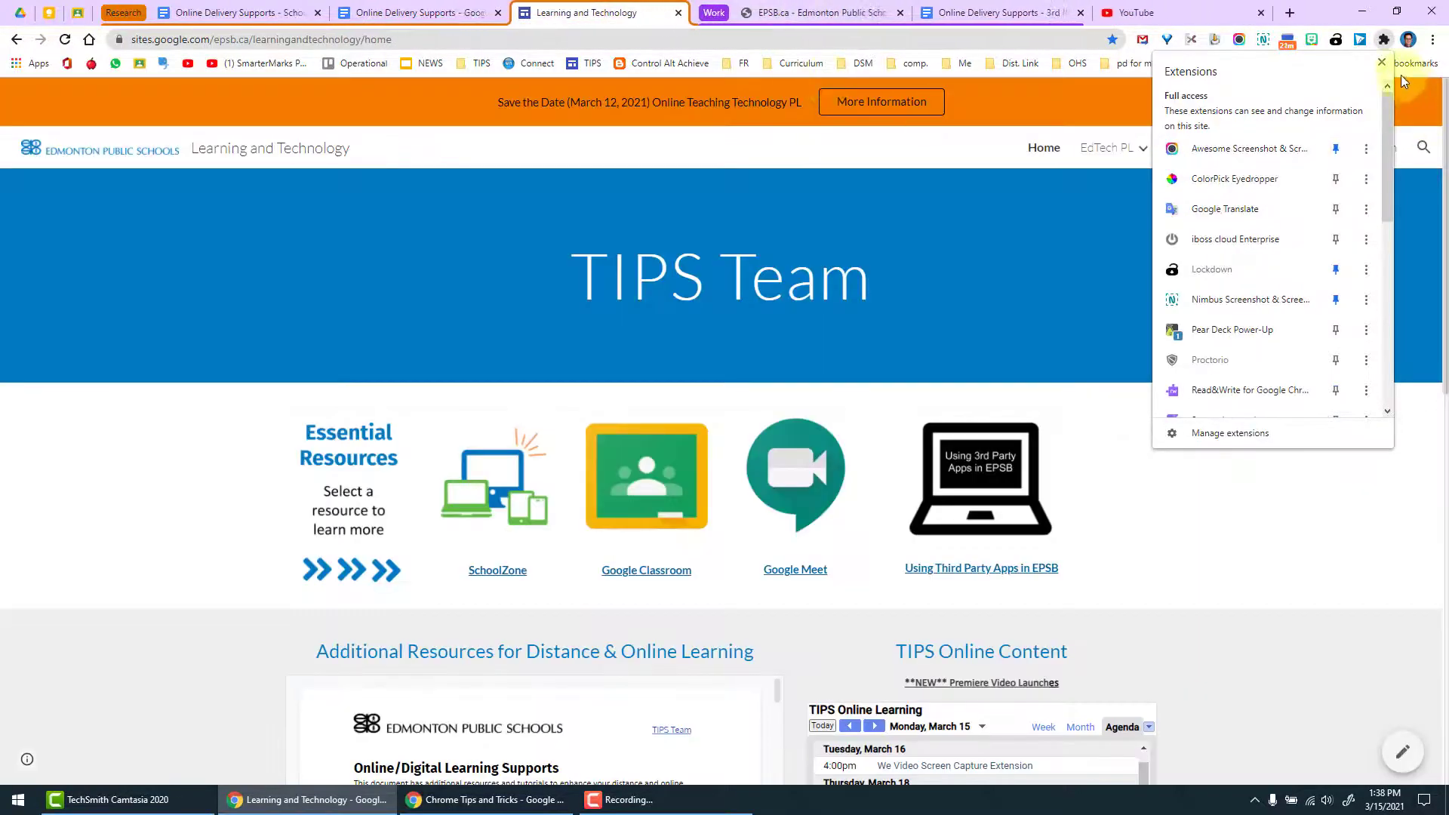
{"action": "left_click", "coordinate": [1384, 39]}
{"action": "left_click", "coordinate": [1434, 41]}
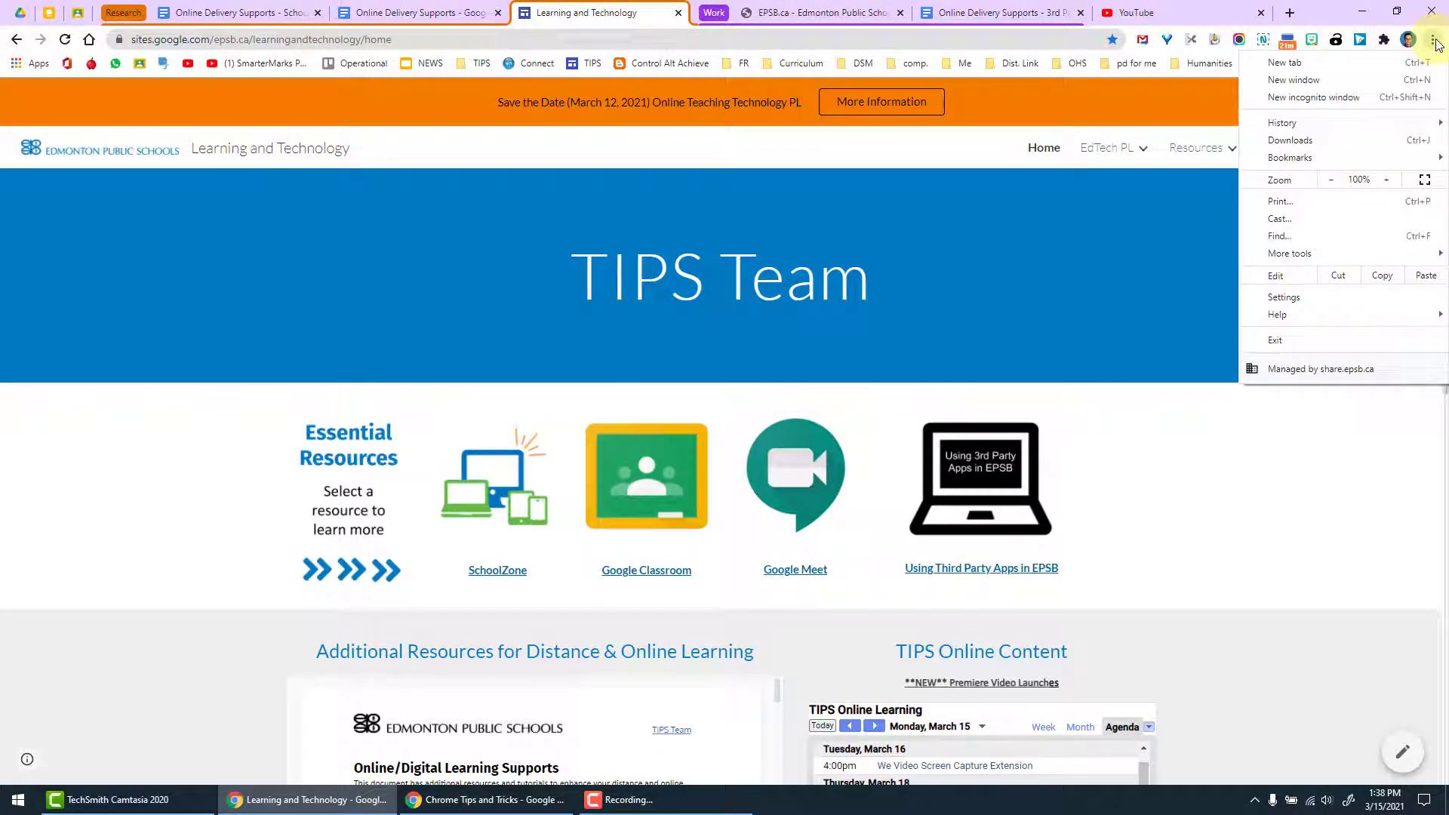
Step: Open More tools > Extensions and scroll through the chrome://extensions page
{"action": "mouse_move", "coordinate": [1386, 256]}
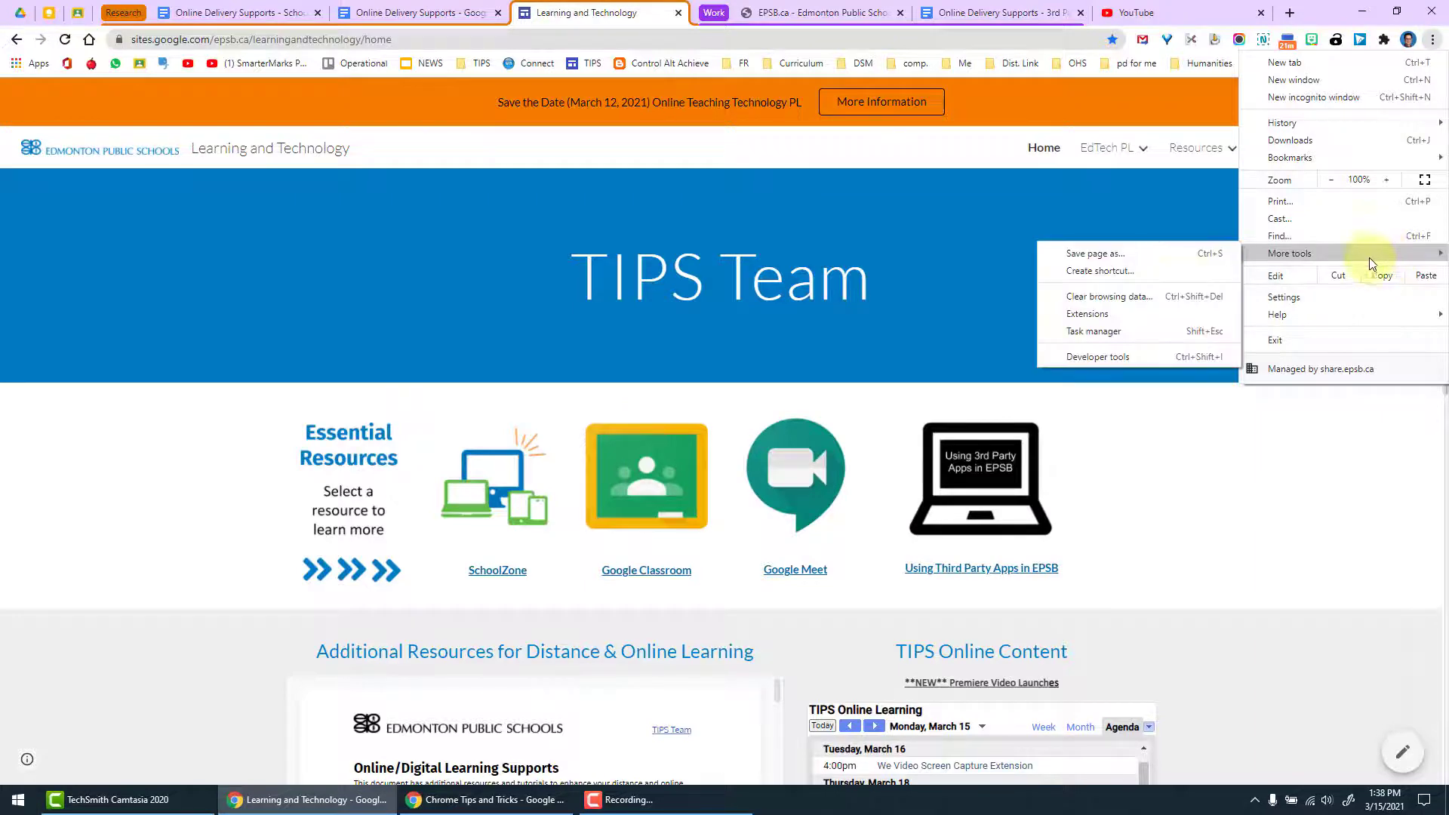
{"action": "left_click", "coordinate": [1144, 315]}
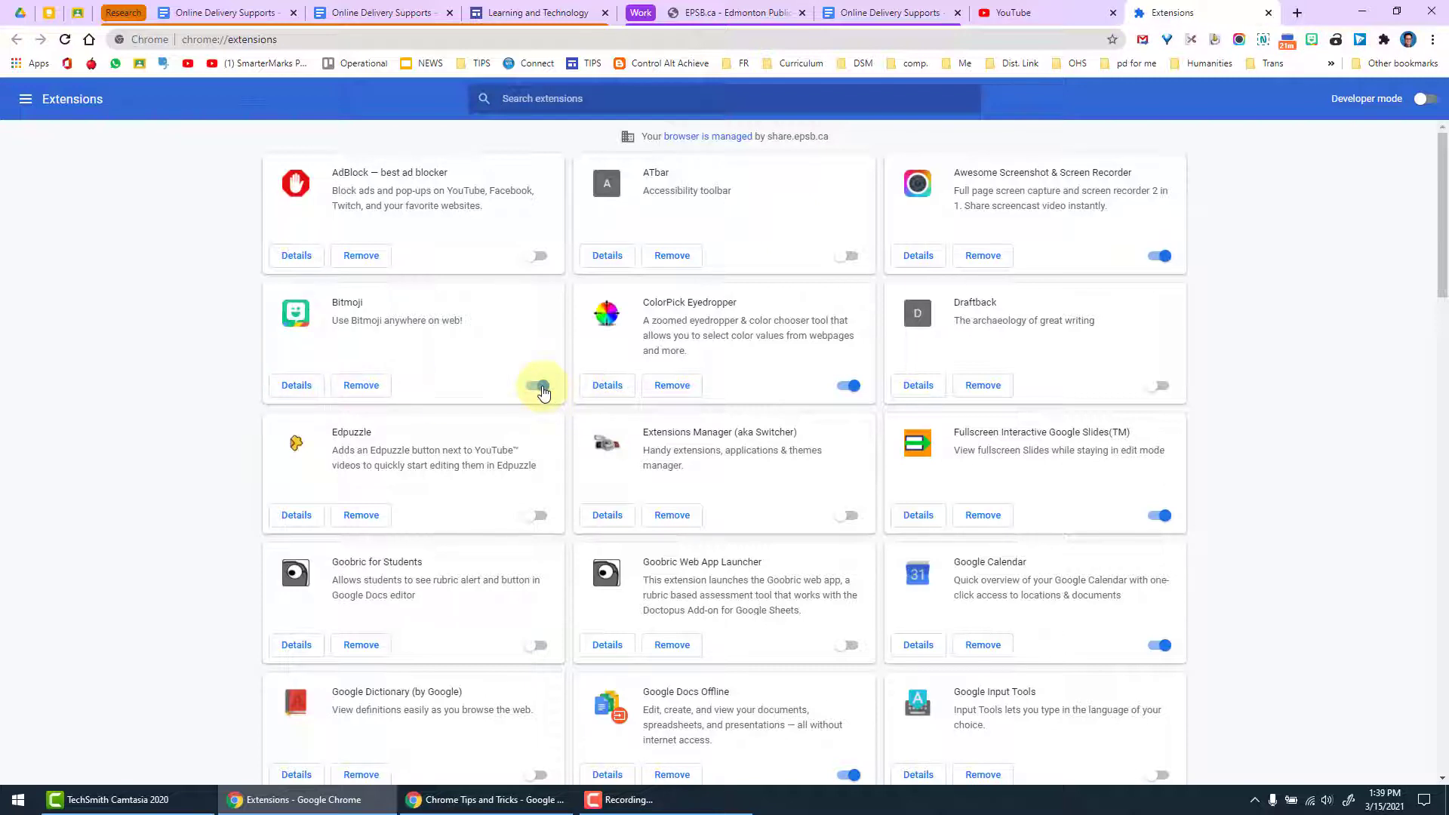
{"action": "scroll", "coordinate": [785, 557], "scroll_direction": "down", "scroll_amount": 2}
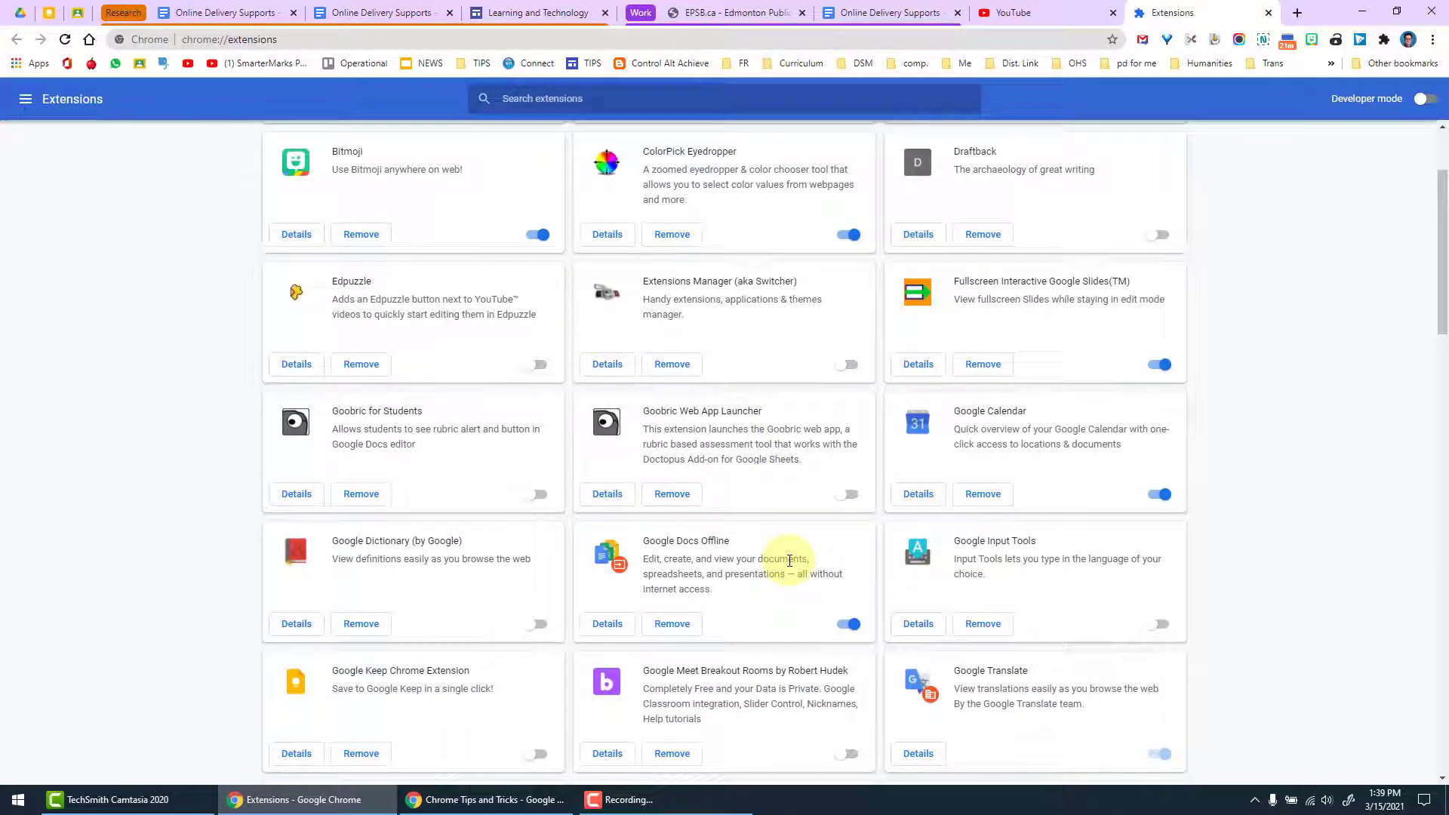
{"action": "scroll", "coordinate": [980, 591], "scroll_direction": "down", "scroll_amount": 5}
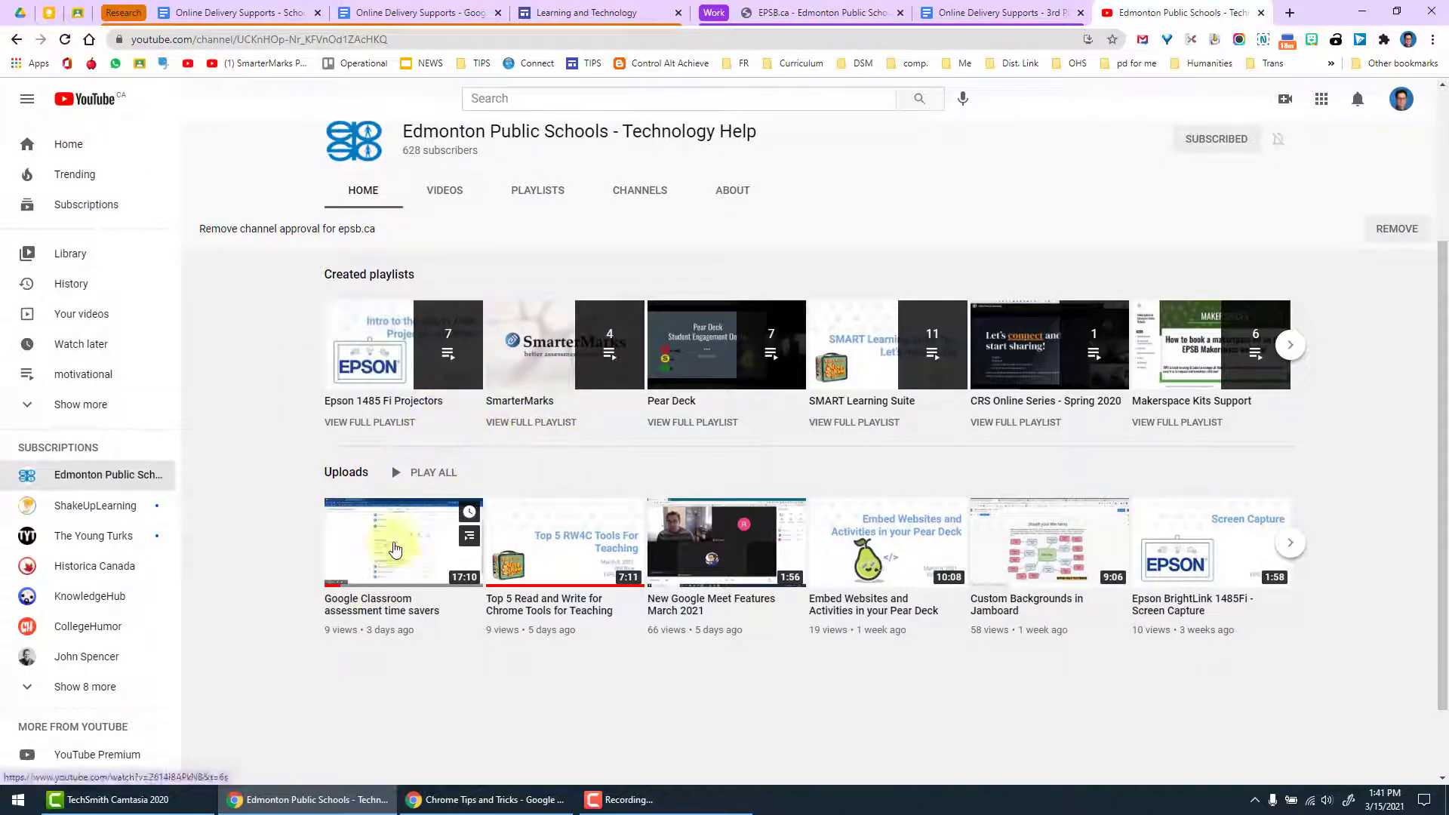
Step: Open the Top Five Assessment Timesavers with Google Classroom video, start it, and unmute it
{"action": "left_click", "coordinate": [395, 549]}
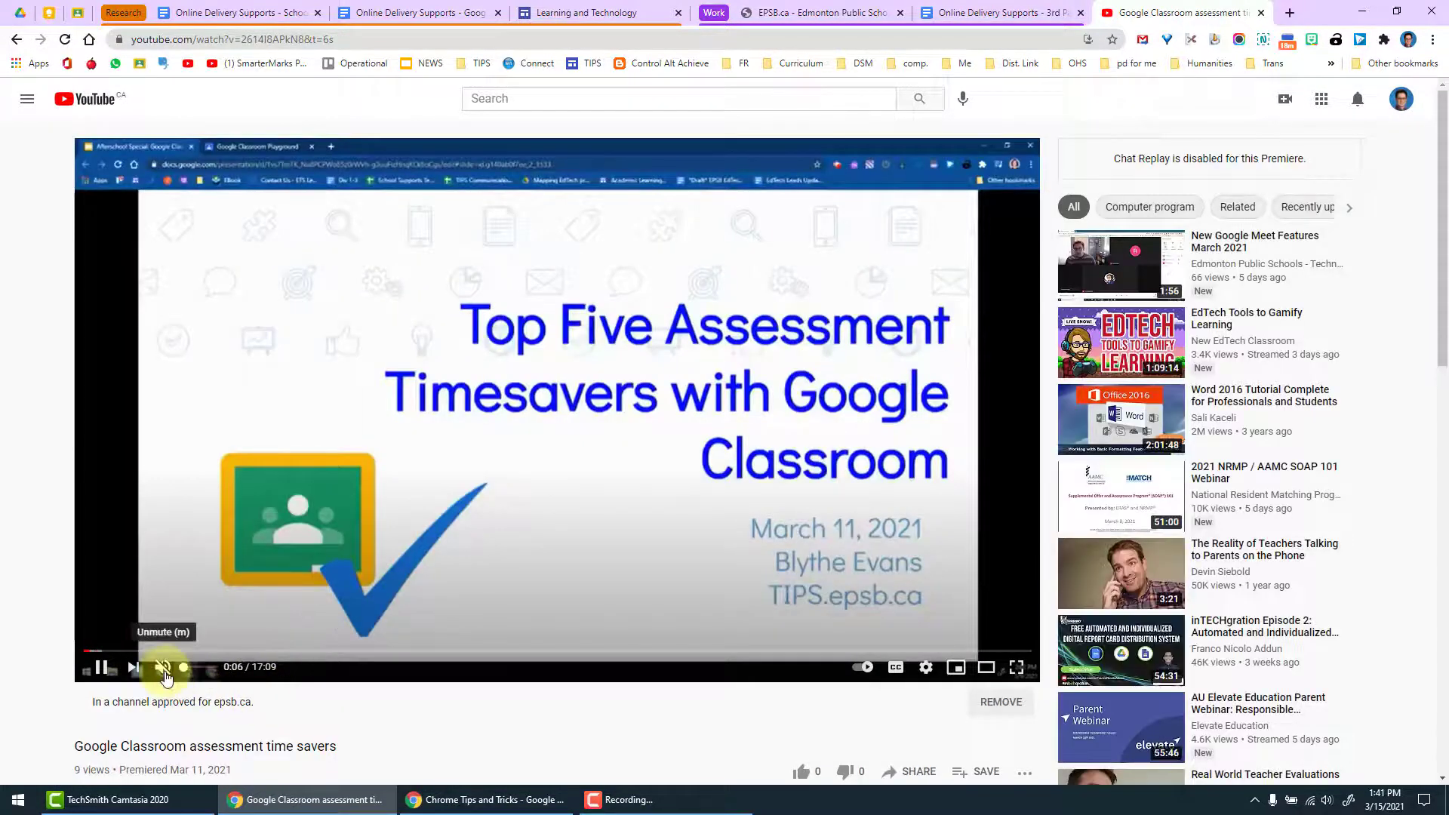
{"action": "left_click", "coordinate": [162, 668]}
{"action": "left_click_drag", "start_coordinate": [181, 670], "coordinate": [191, 676]}
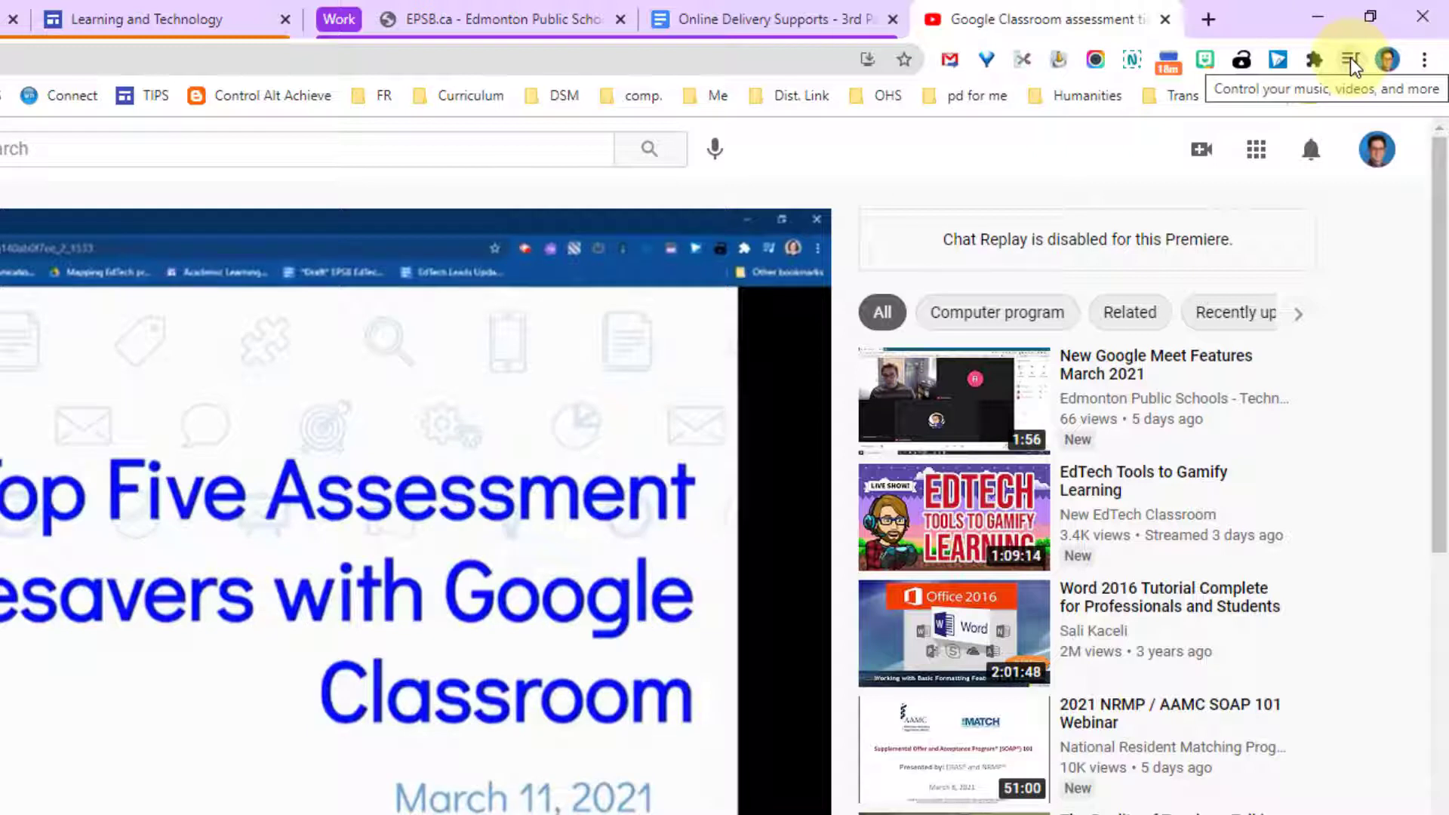
Step: Pause, resume, and skip the video forward and back from the global media controls
{"action": "left_click", "coordinate": [1351, 57]}
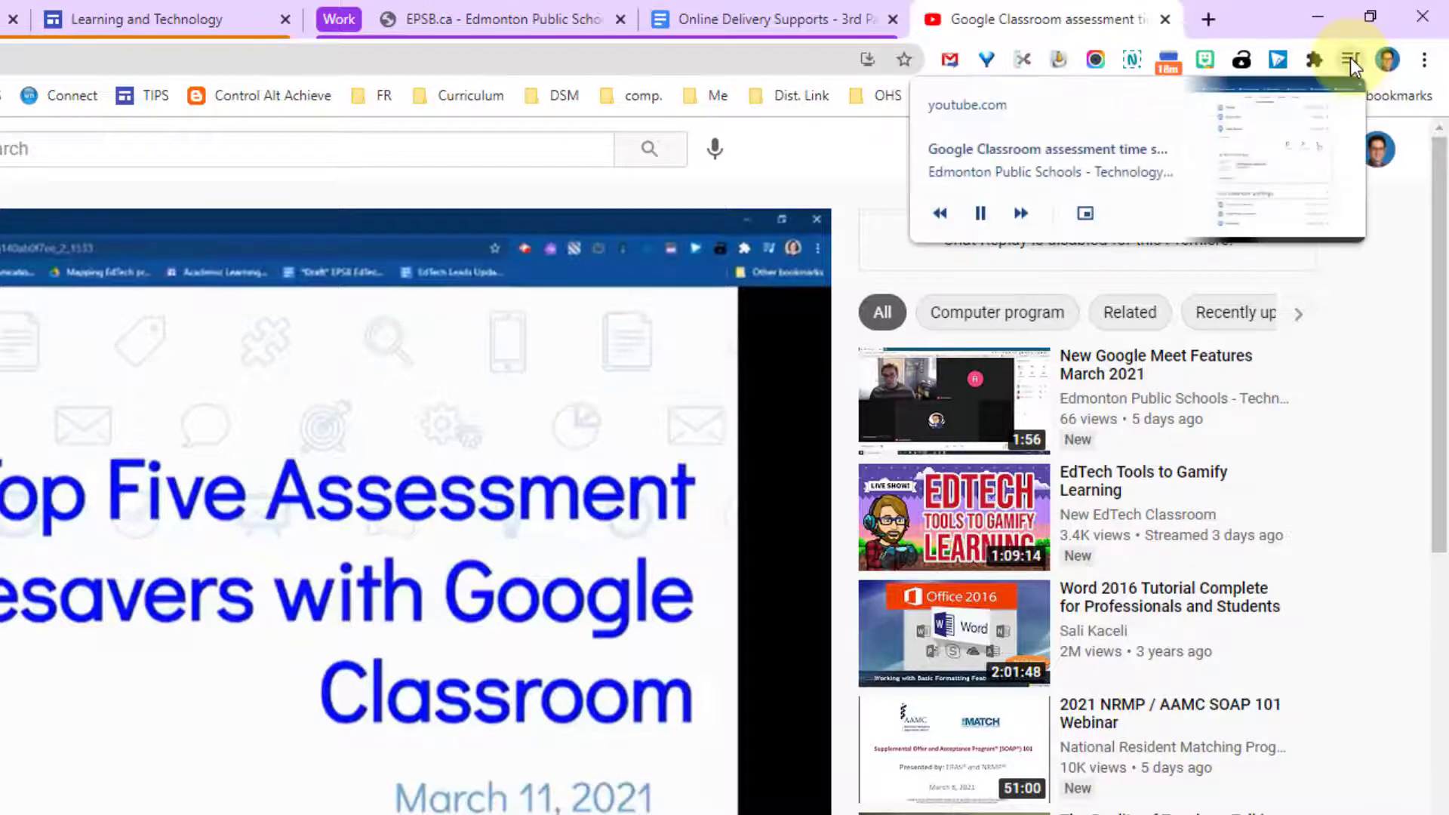
{"action": "left_click", "coordinate": [980, 213]}
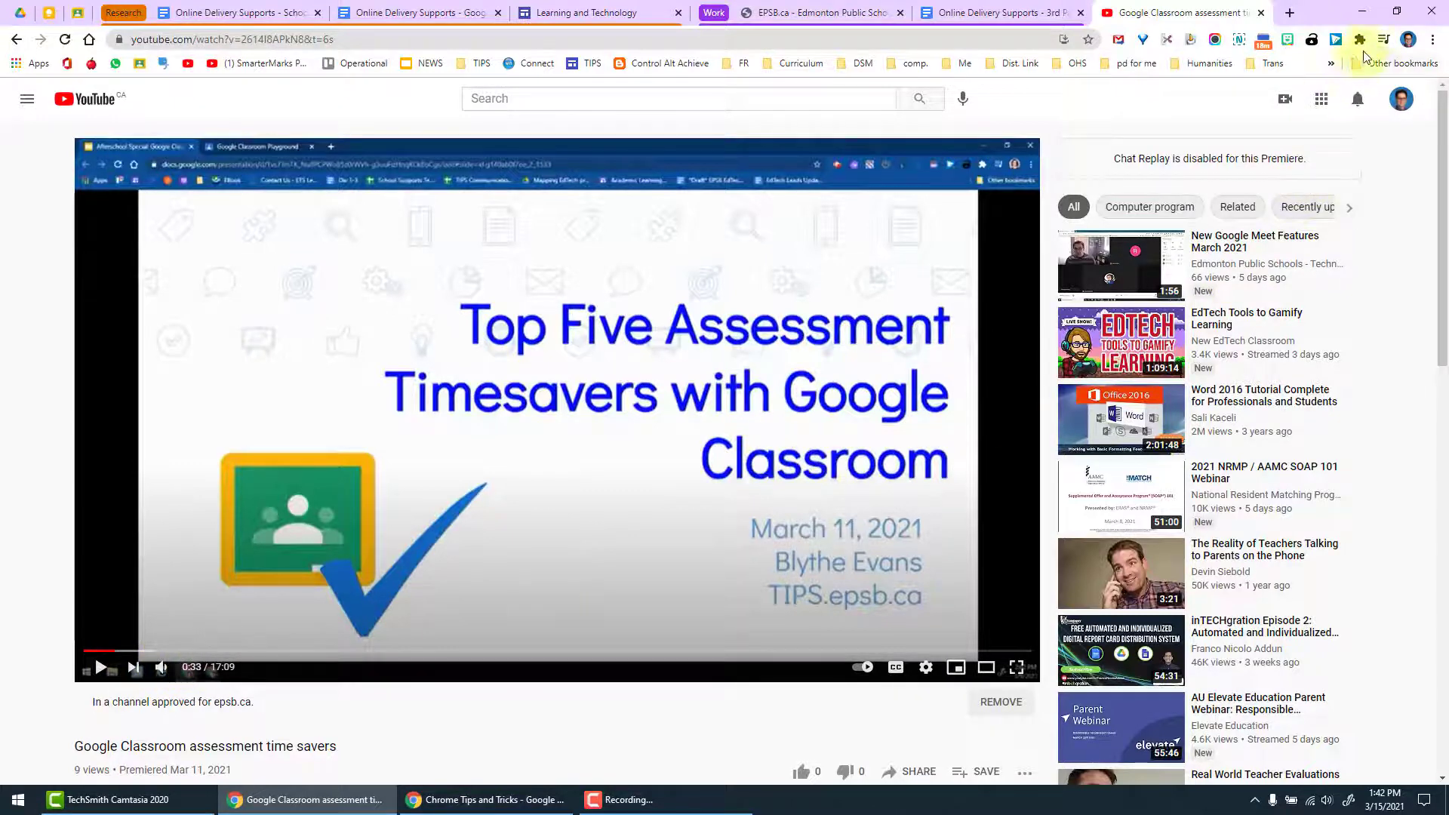
{"action": "left_click", "coordinate": [1383, 39]}
{"action": "left_click", "coordinate": [1140, 141]}
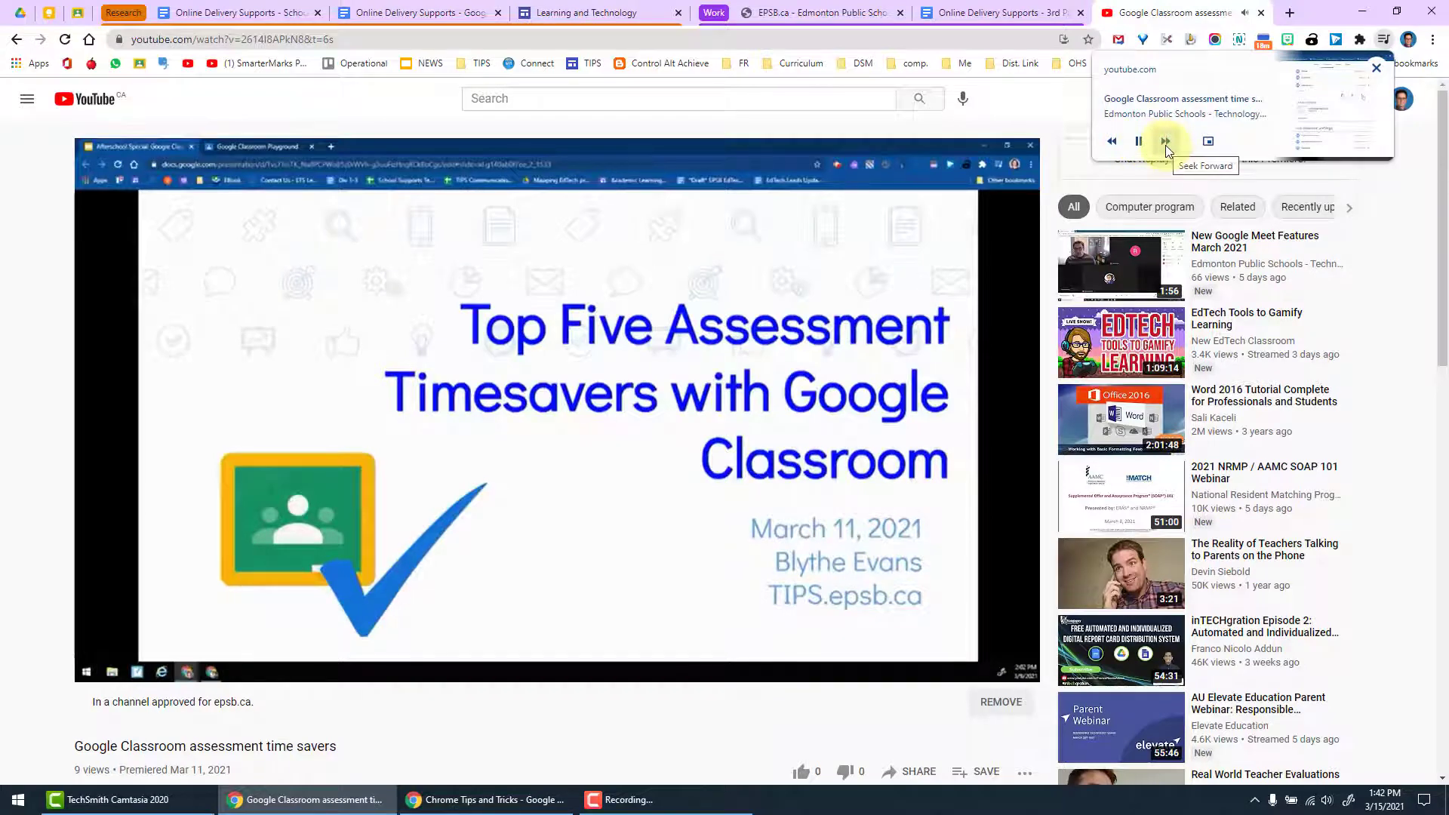
{"action": "left_click", "coordinate": [1166, 149]}
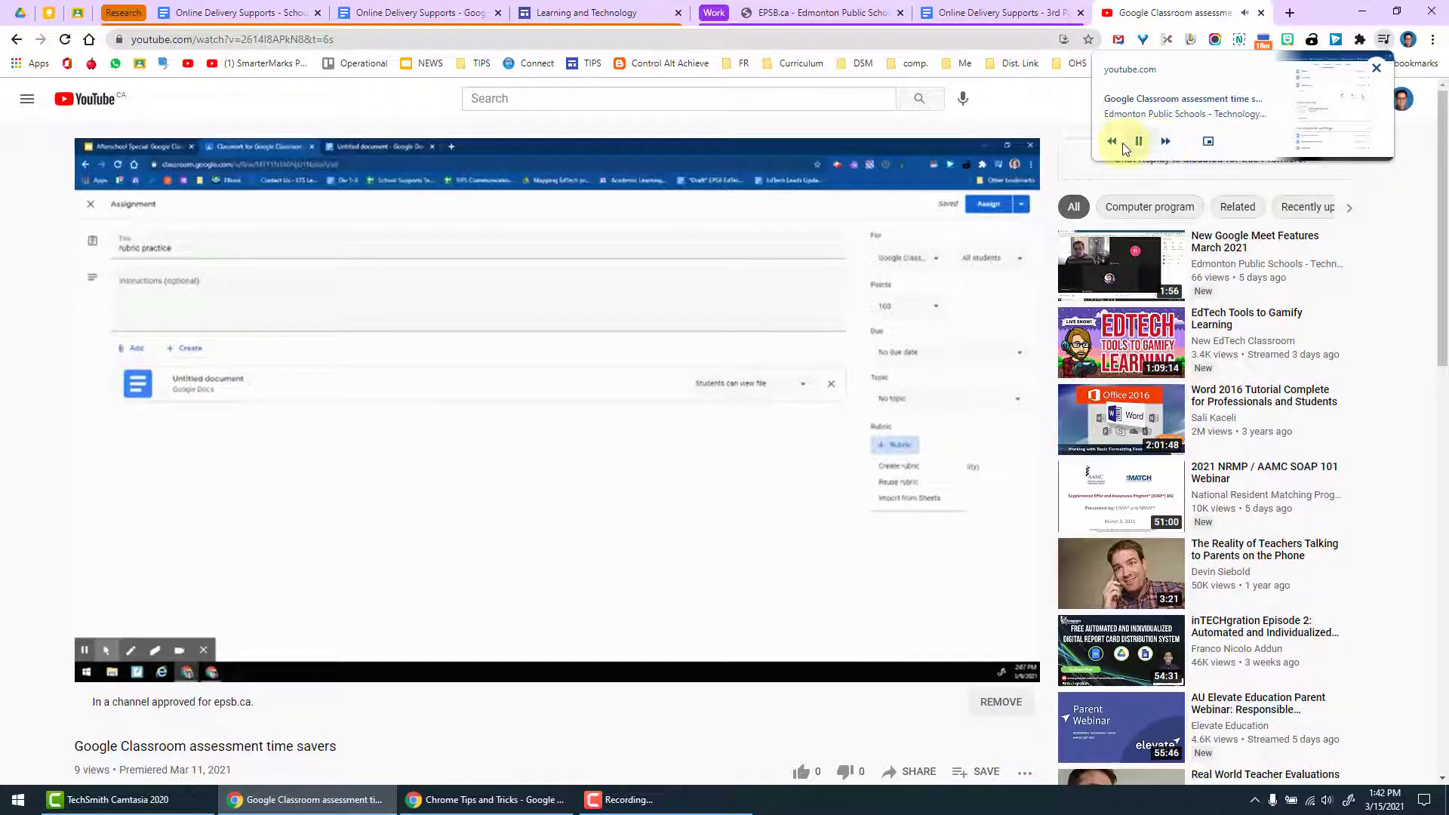
{"action": "left_click", "coordinate": [1112, 142]}
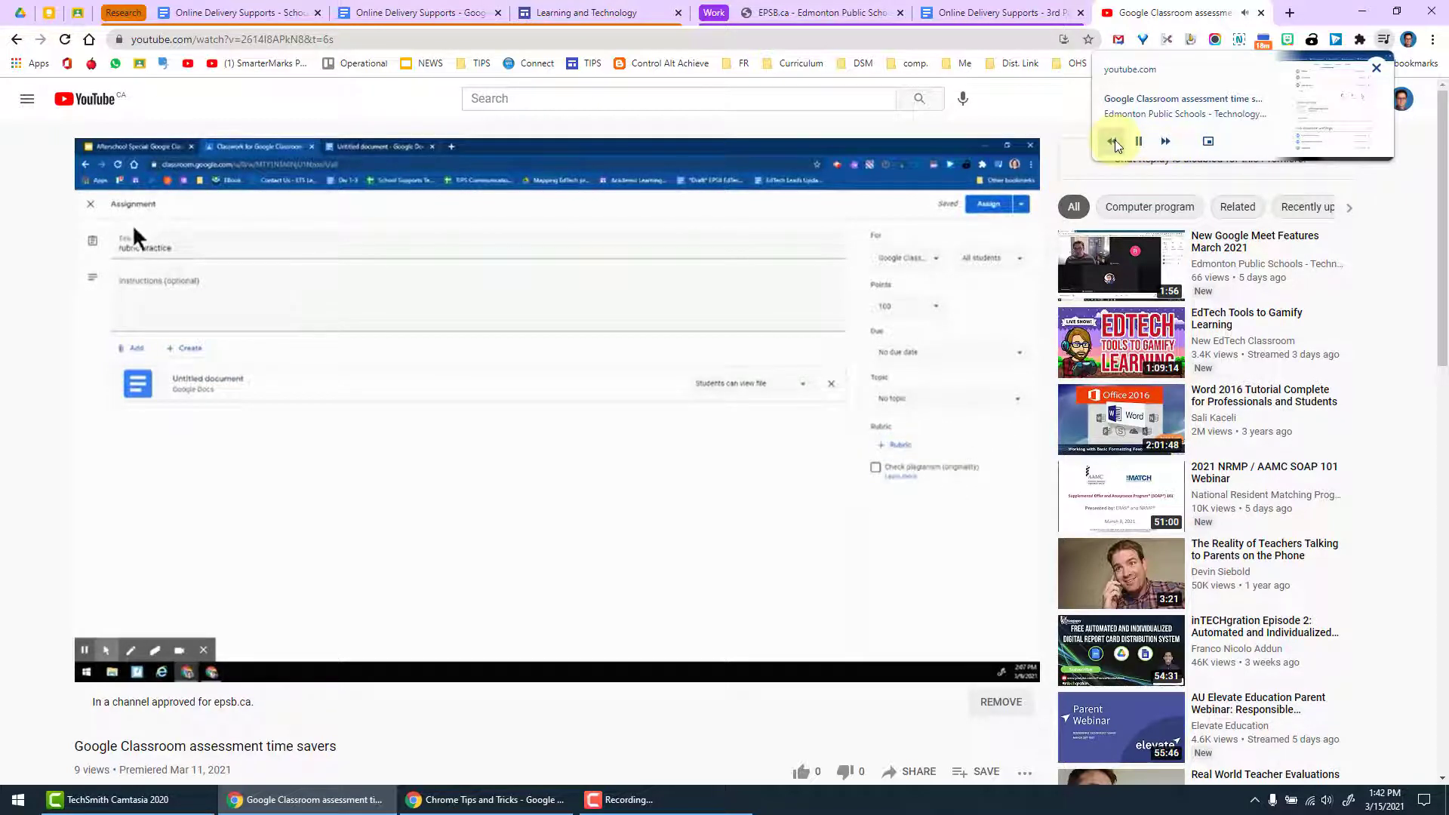
Step: Pop the video out into picture-in-picture, then send it back to its tab
{"action": "left_click", "coordinate": [1207, 142]}
{"action": "mouse_move", "coordinate": [1275, 703]}
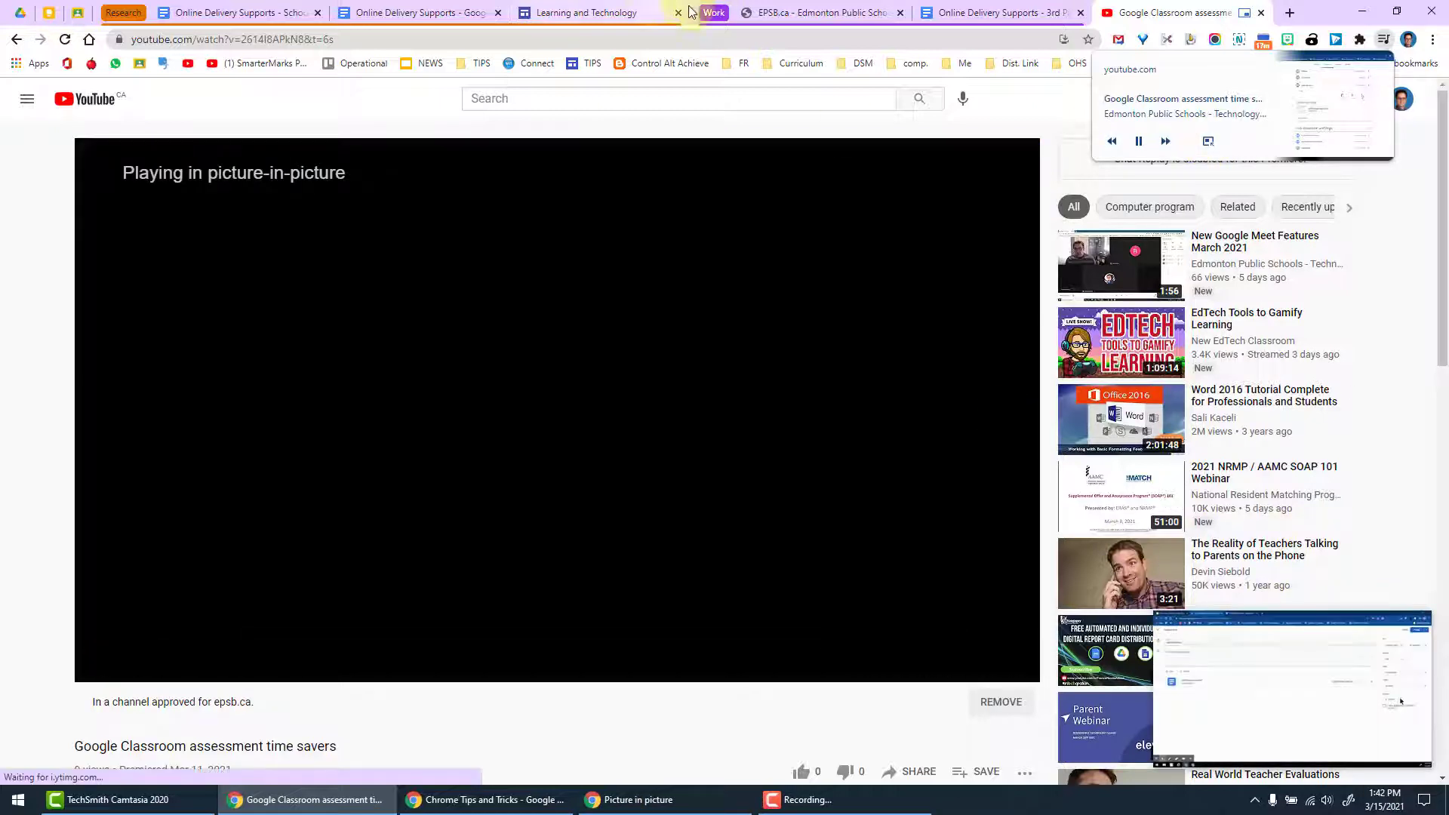
{"action": "mouse_move", "coordinate": [1224, 730]}
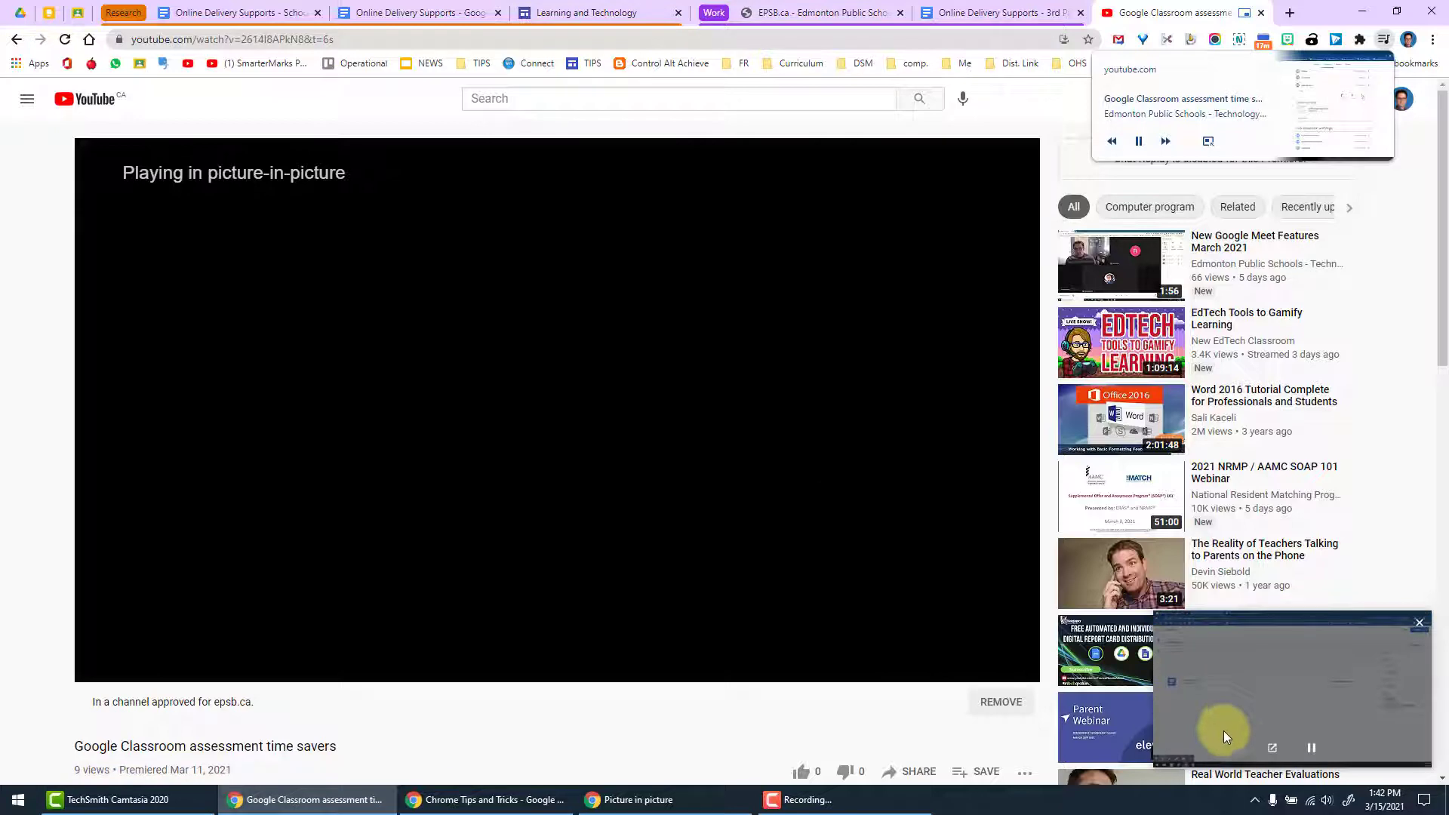
{"action": "left_click", "coordinate": [1270, 745]}
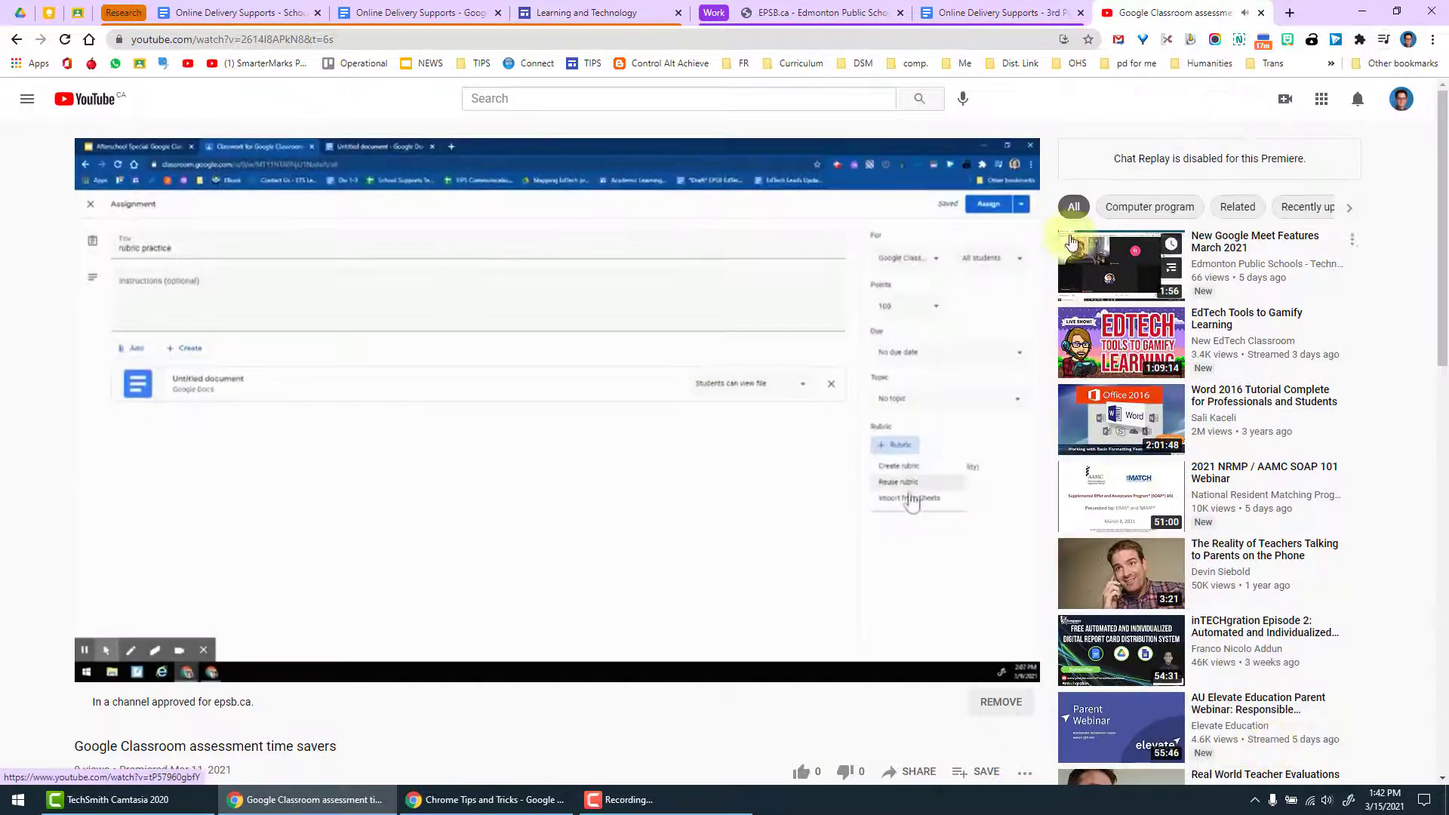
{"action": "left_click", "coordinate": [162, 667]}
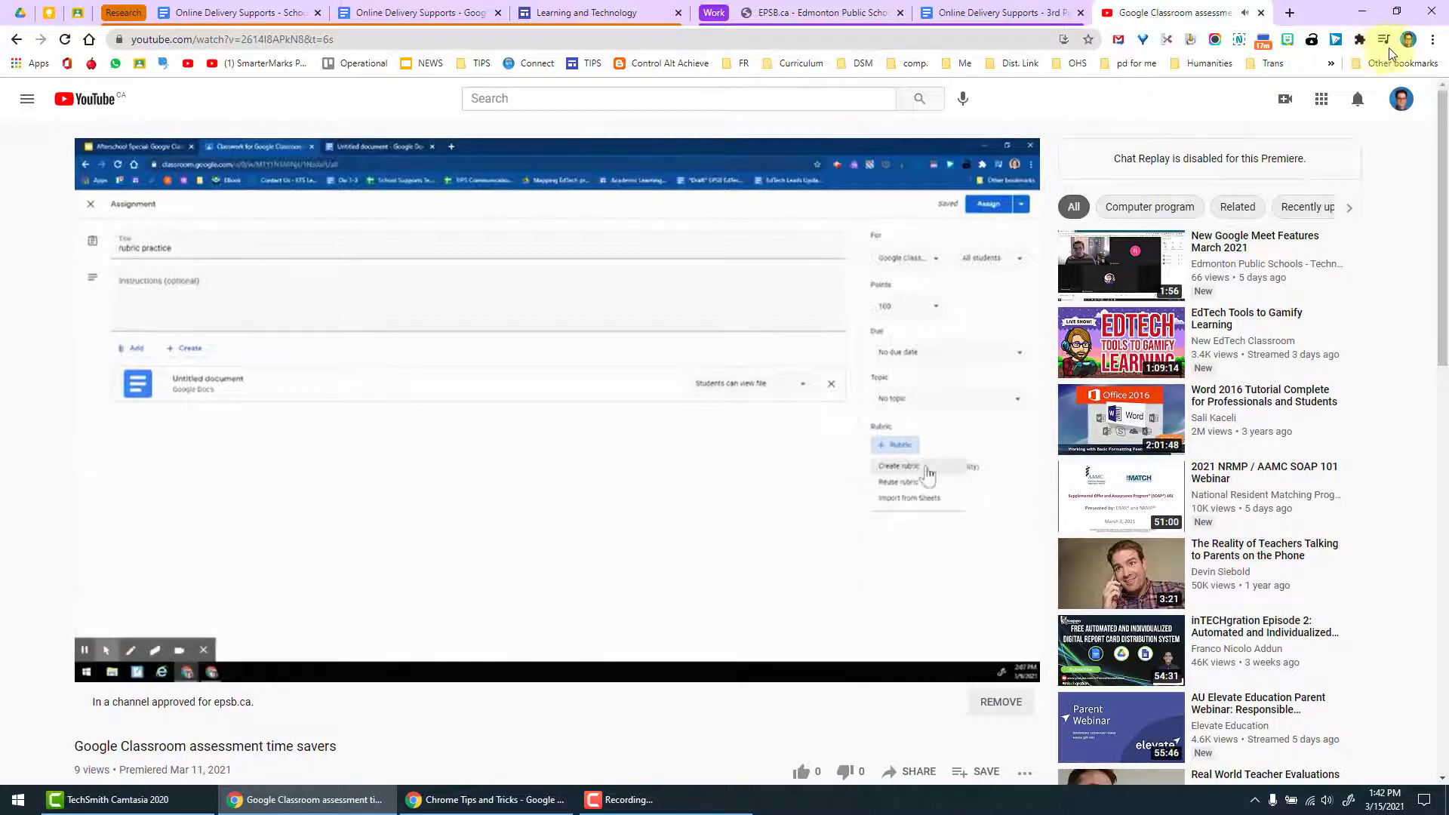
Step: Pause the video from the EPSB.ca tab's media controls, then move to the Learning and Technology tab
{"action": "left_click", "coordinate": [738, 9]}
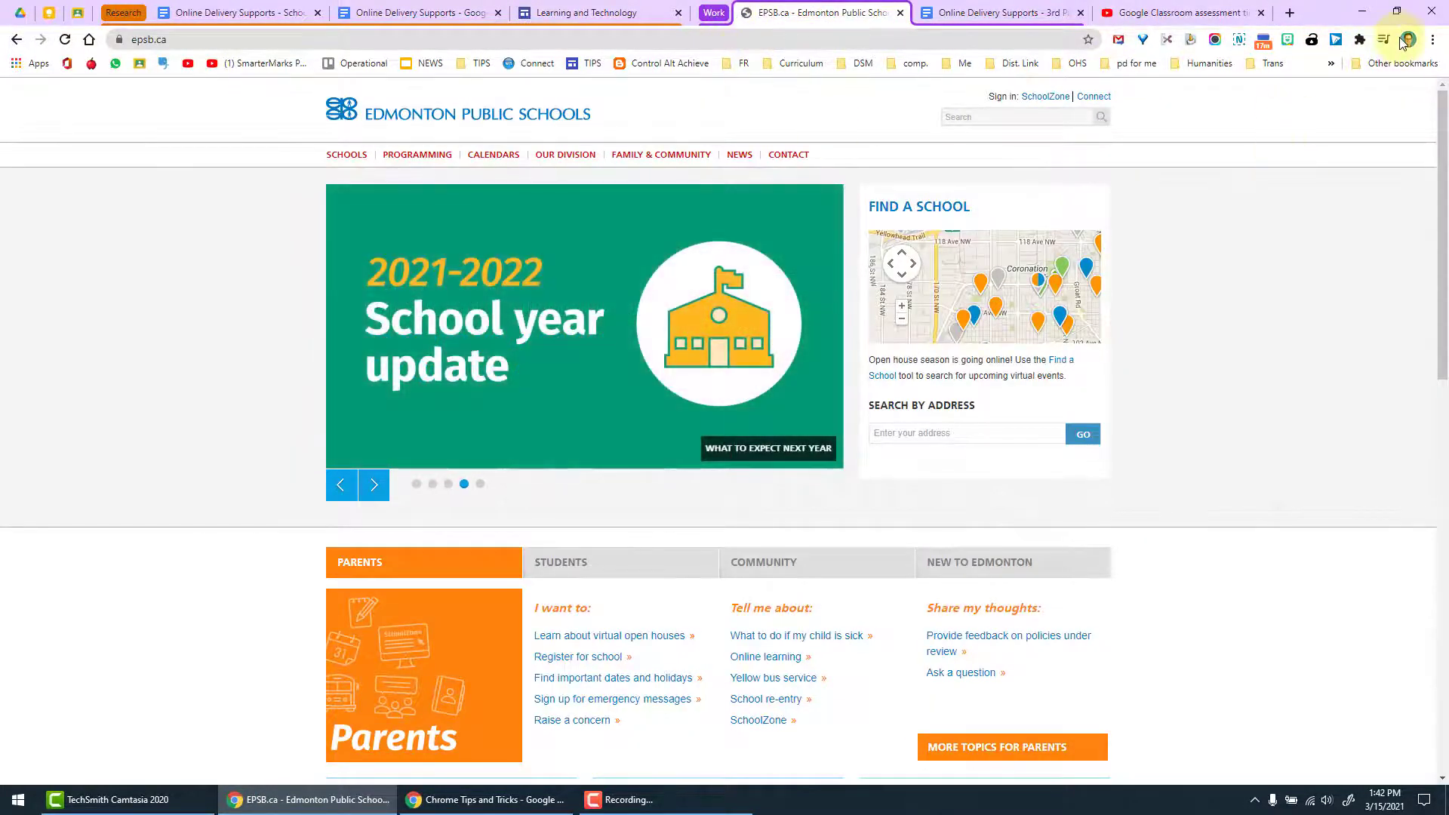
{"action": "left_click", "coordinate": [1383, 39]}
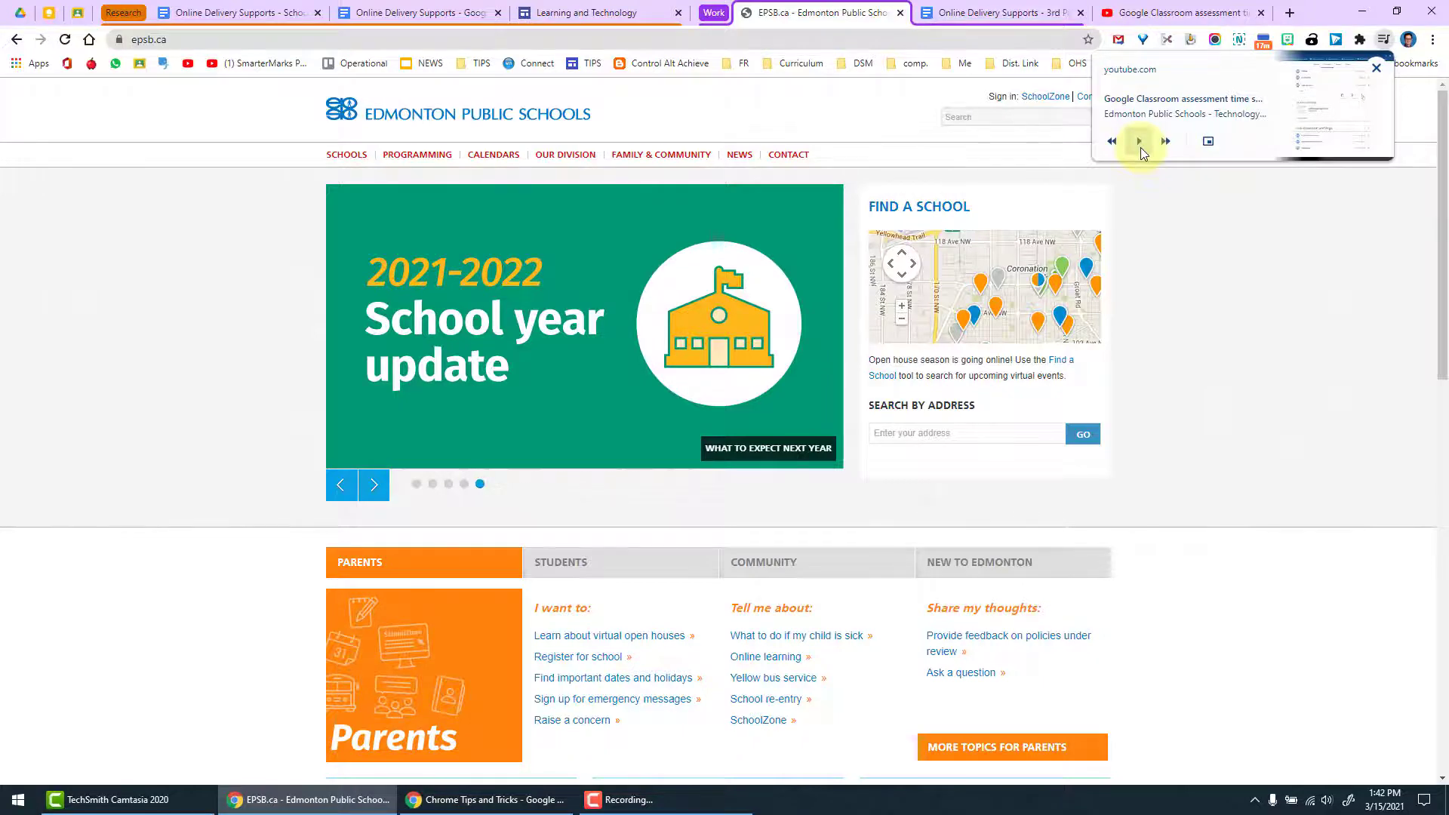
{"action": "key", "text": "ctrl+shift+Tab"}
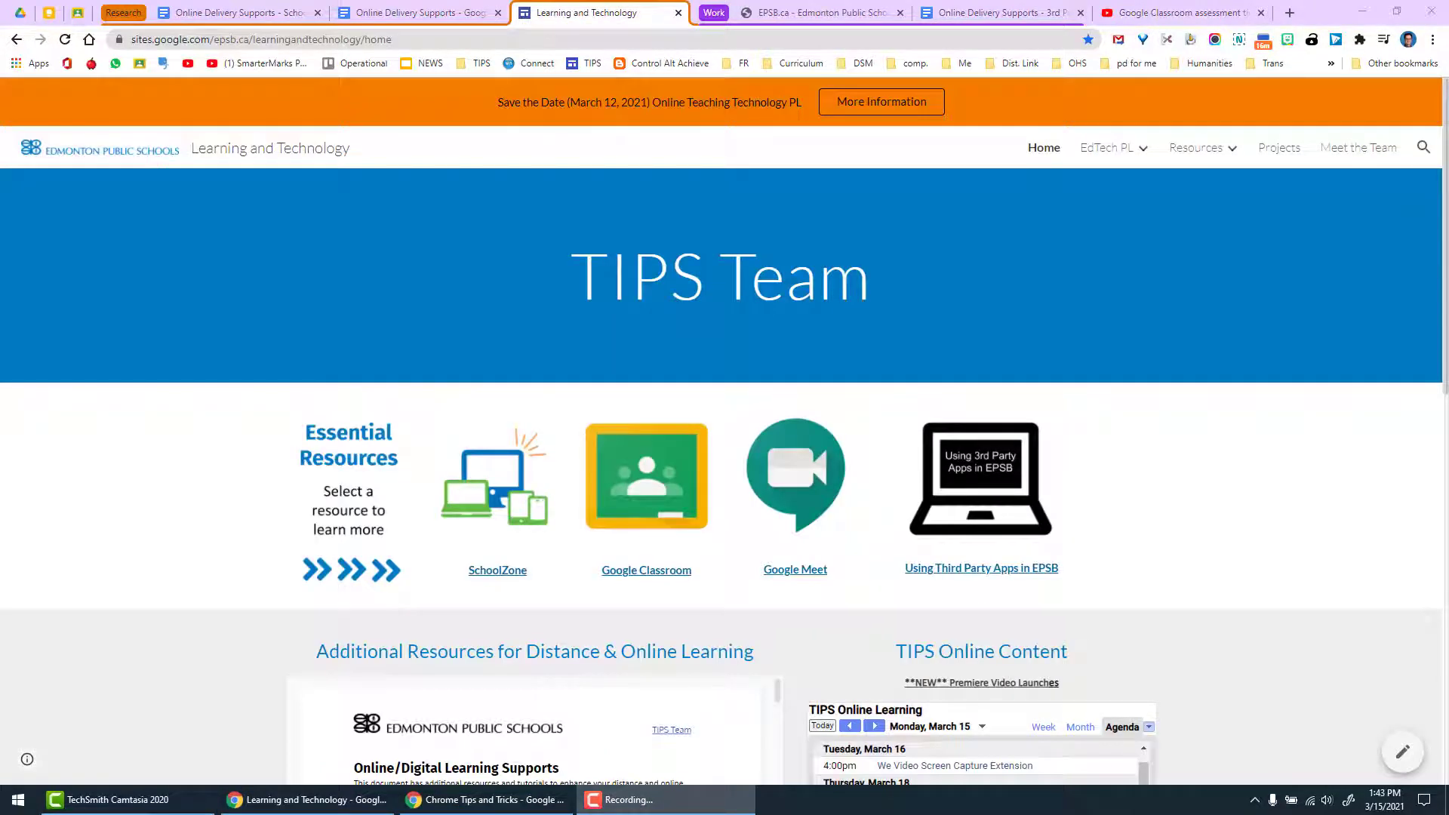